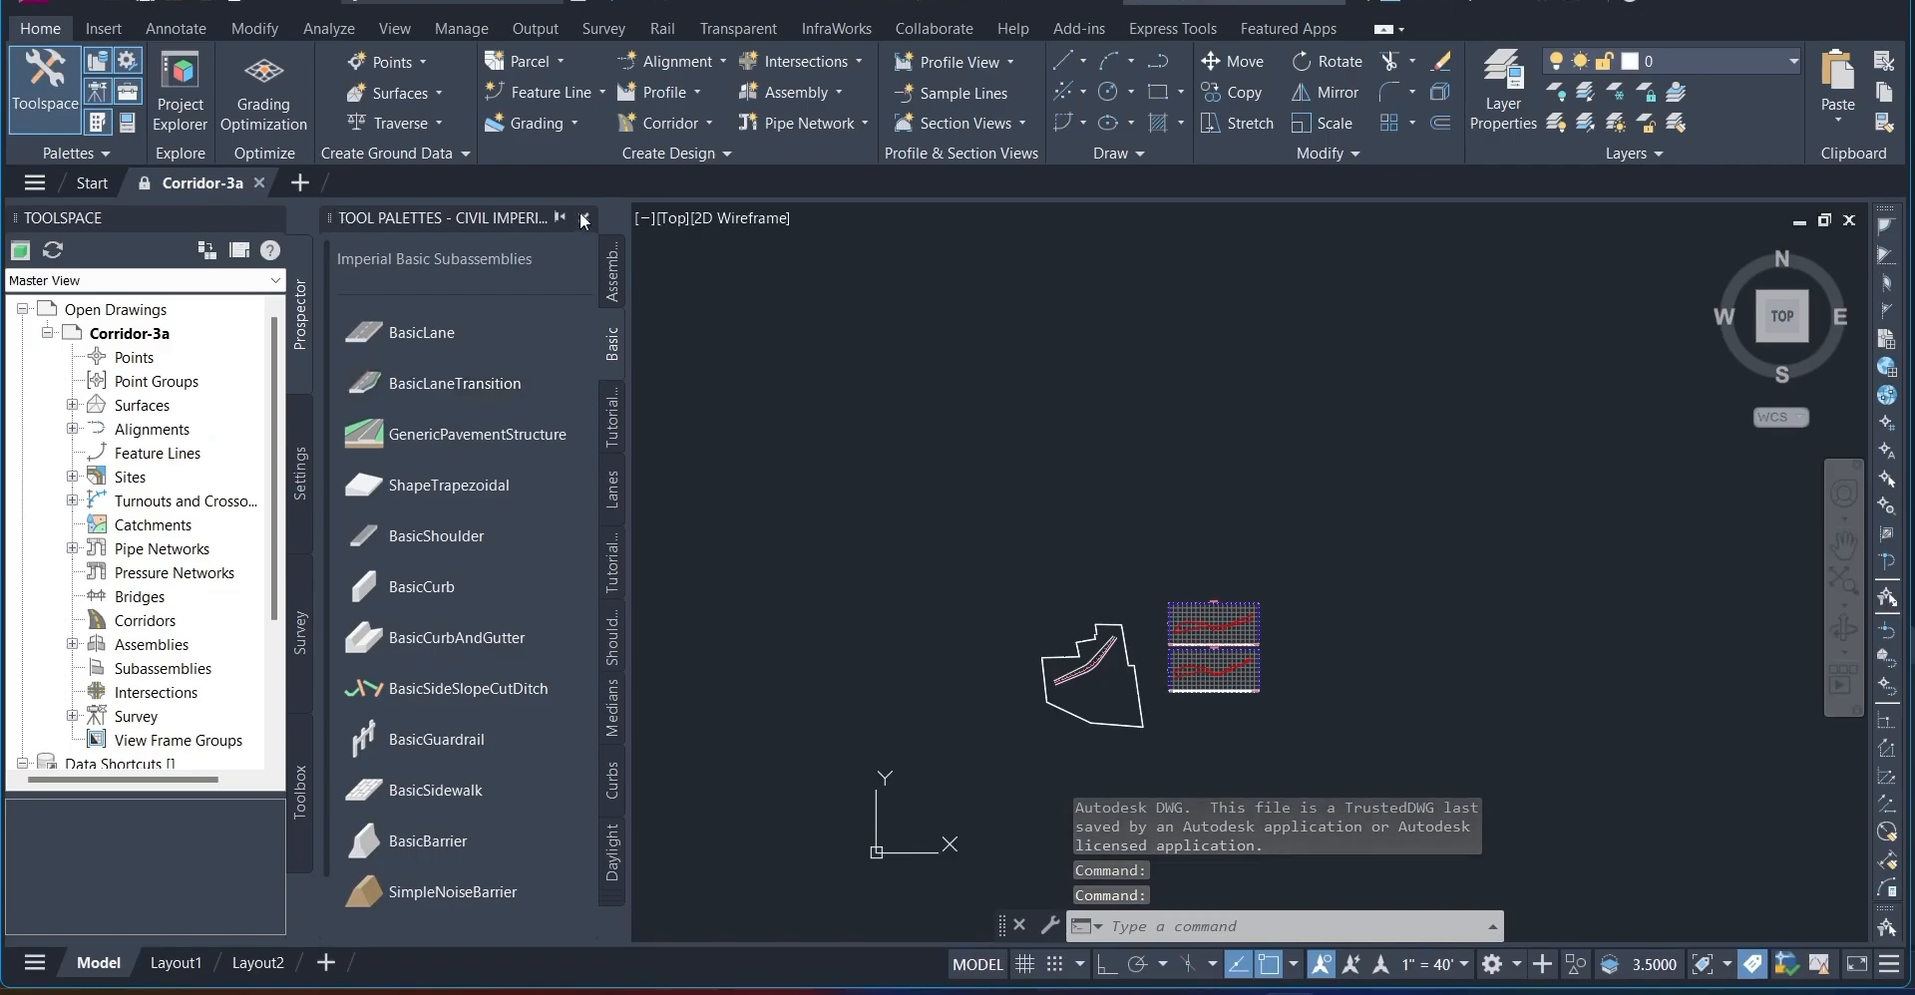
Create an assembly named Divided Highway with the Basic style and All Codes set, and place it in empty space in the drawing
{"action": "left_click", "coordinate": [582, 219]}
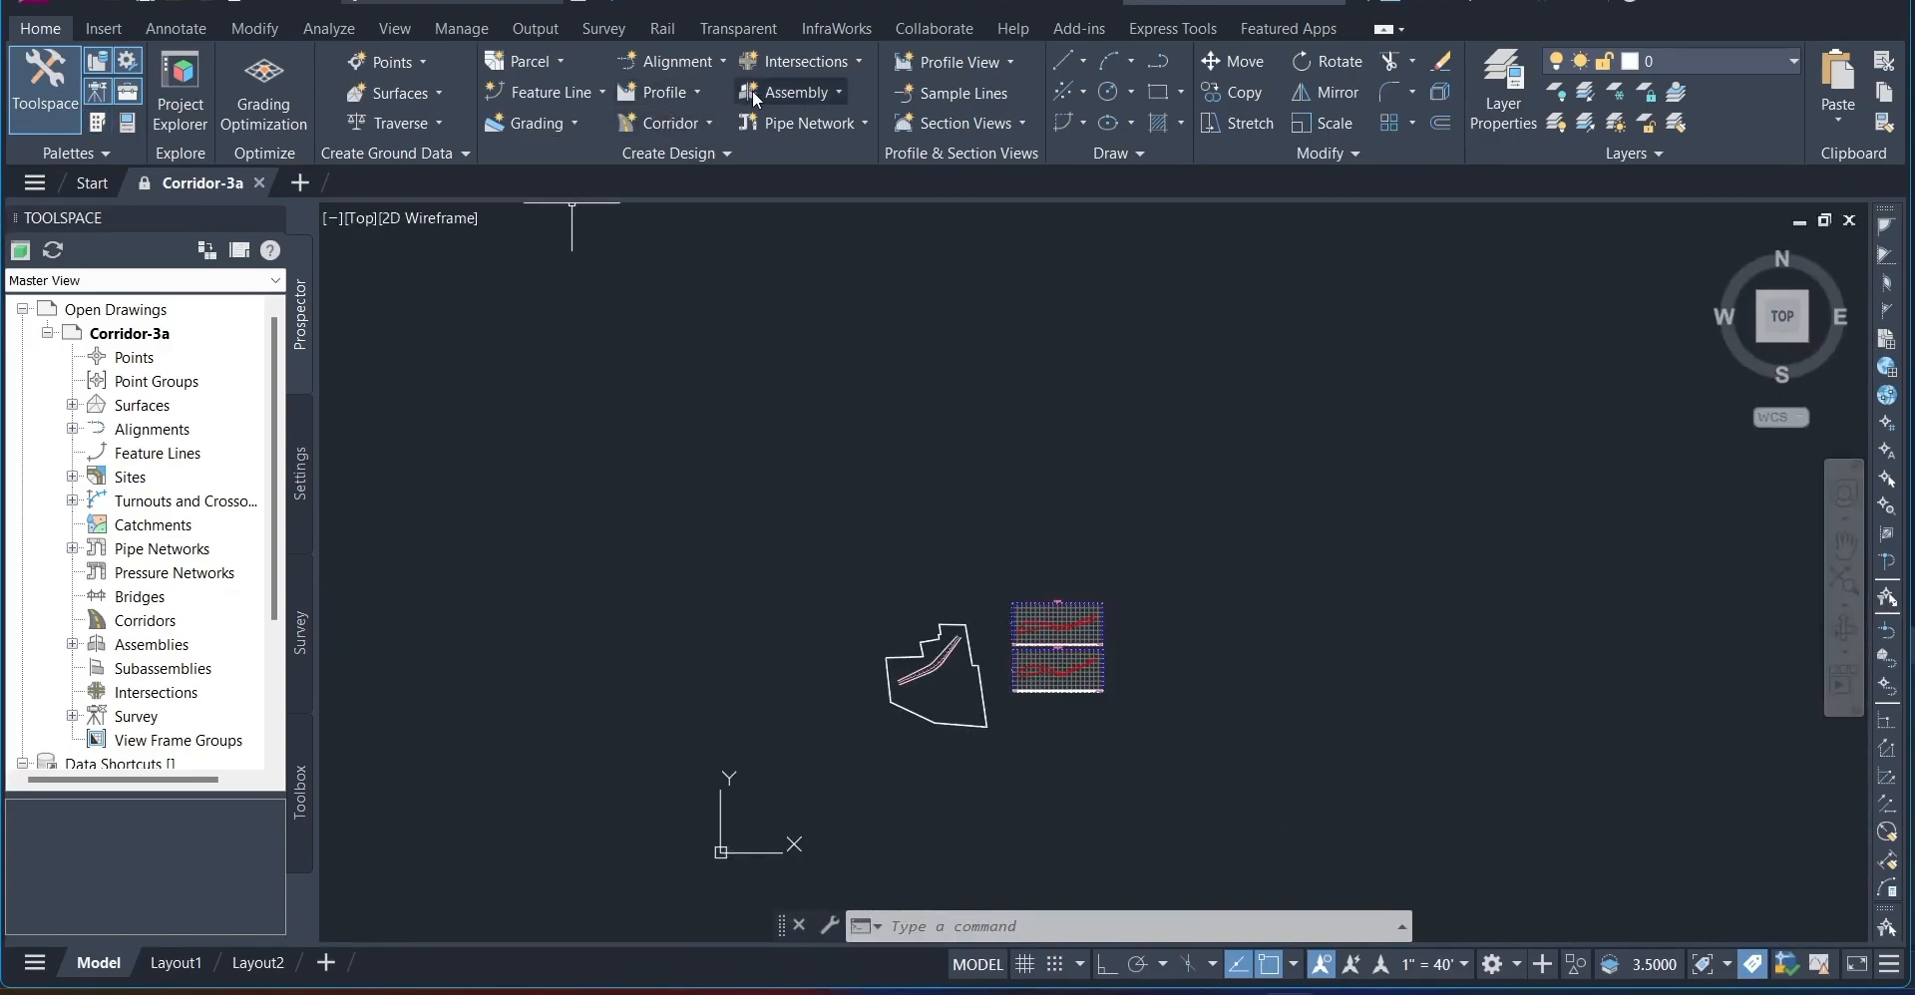
{"action": "left_click", "coordinate": [793, 92]}
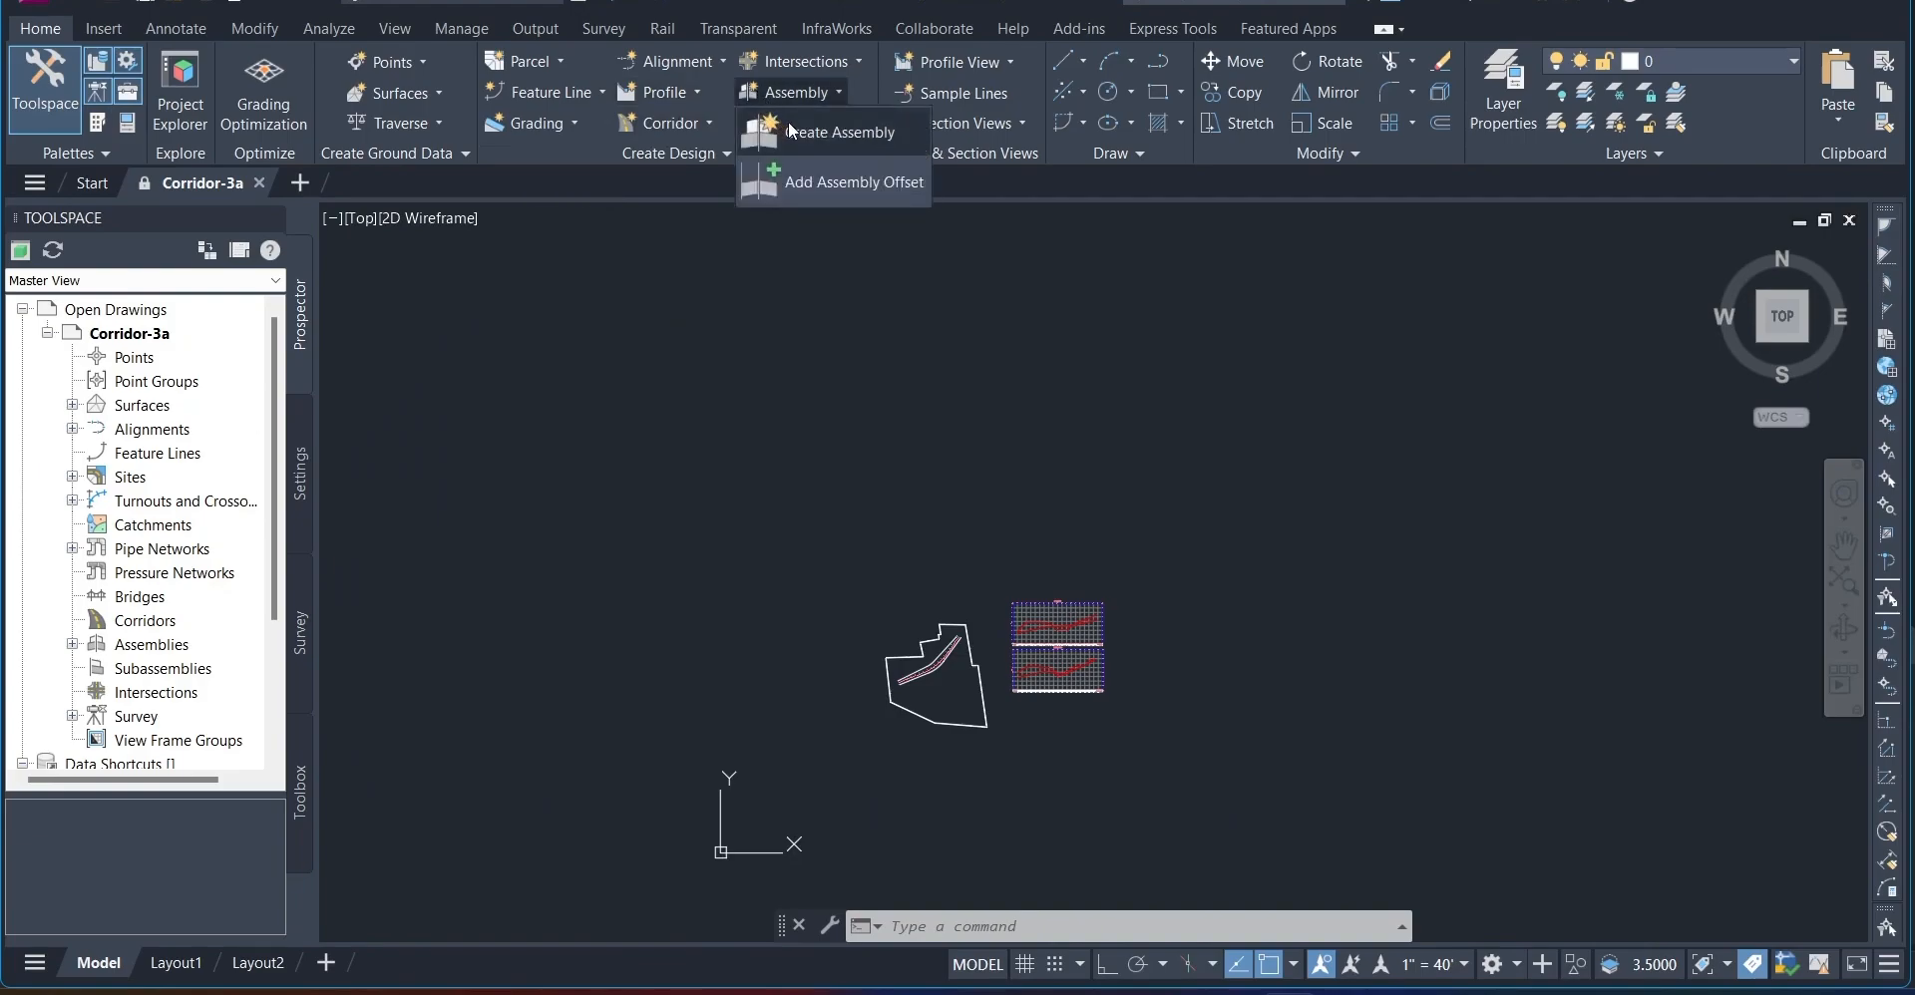
{"action": "left_click", "coordinate": [790, 129]}
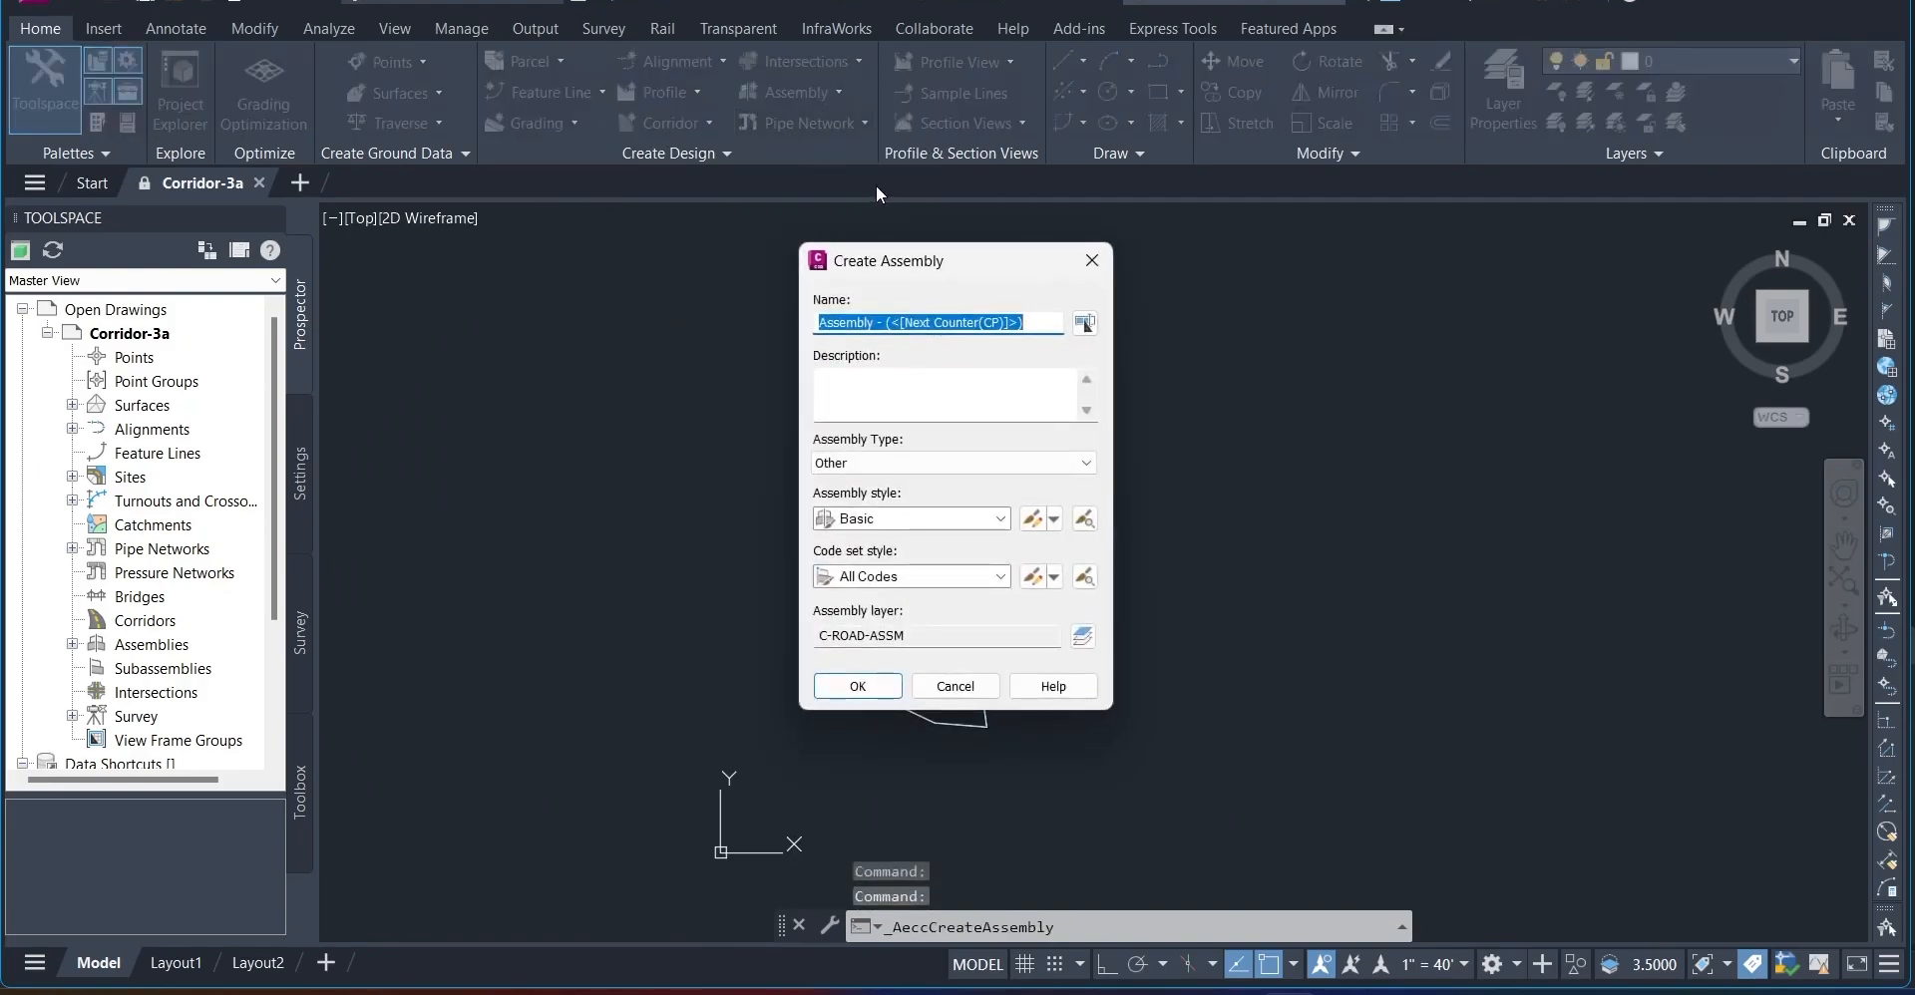
{"action": "type", "text": "D"}
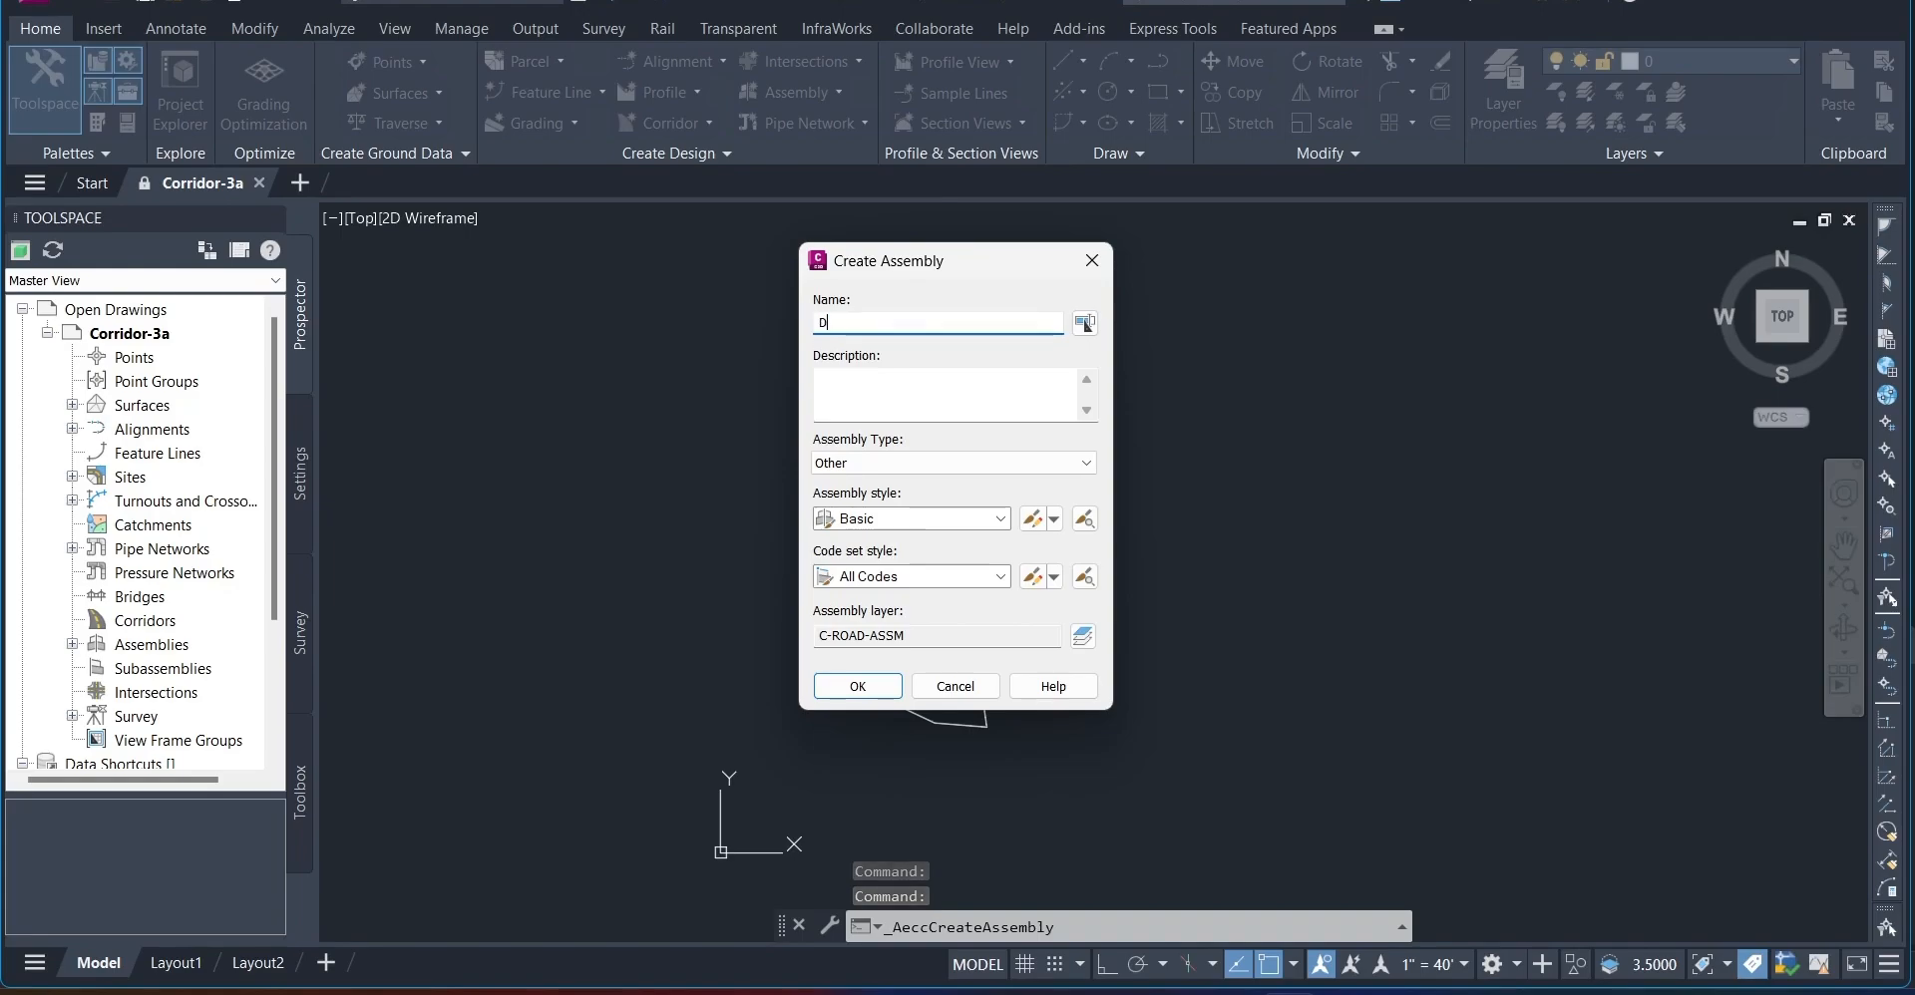
{"action": "type", "text": "ivided High"}
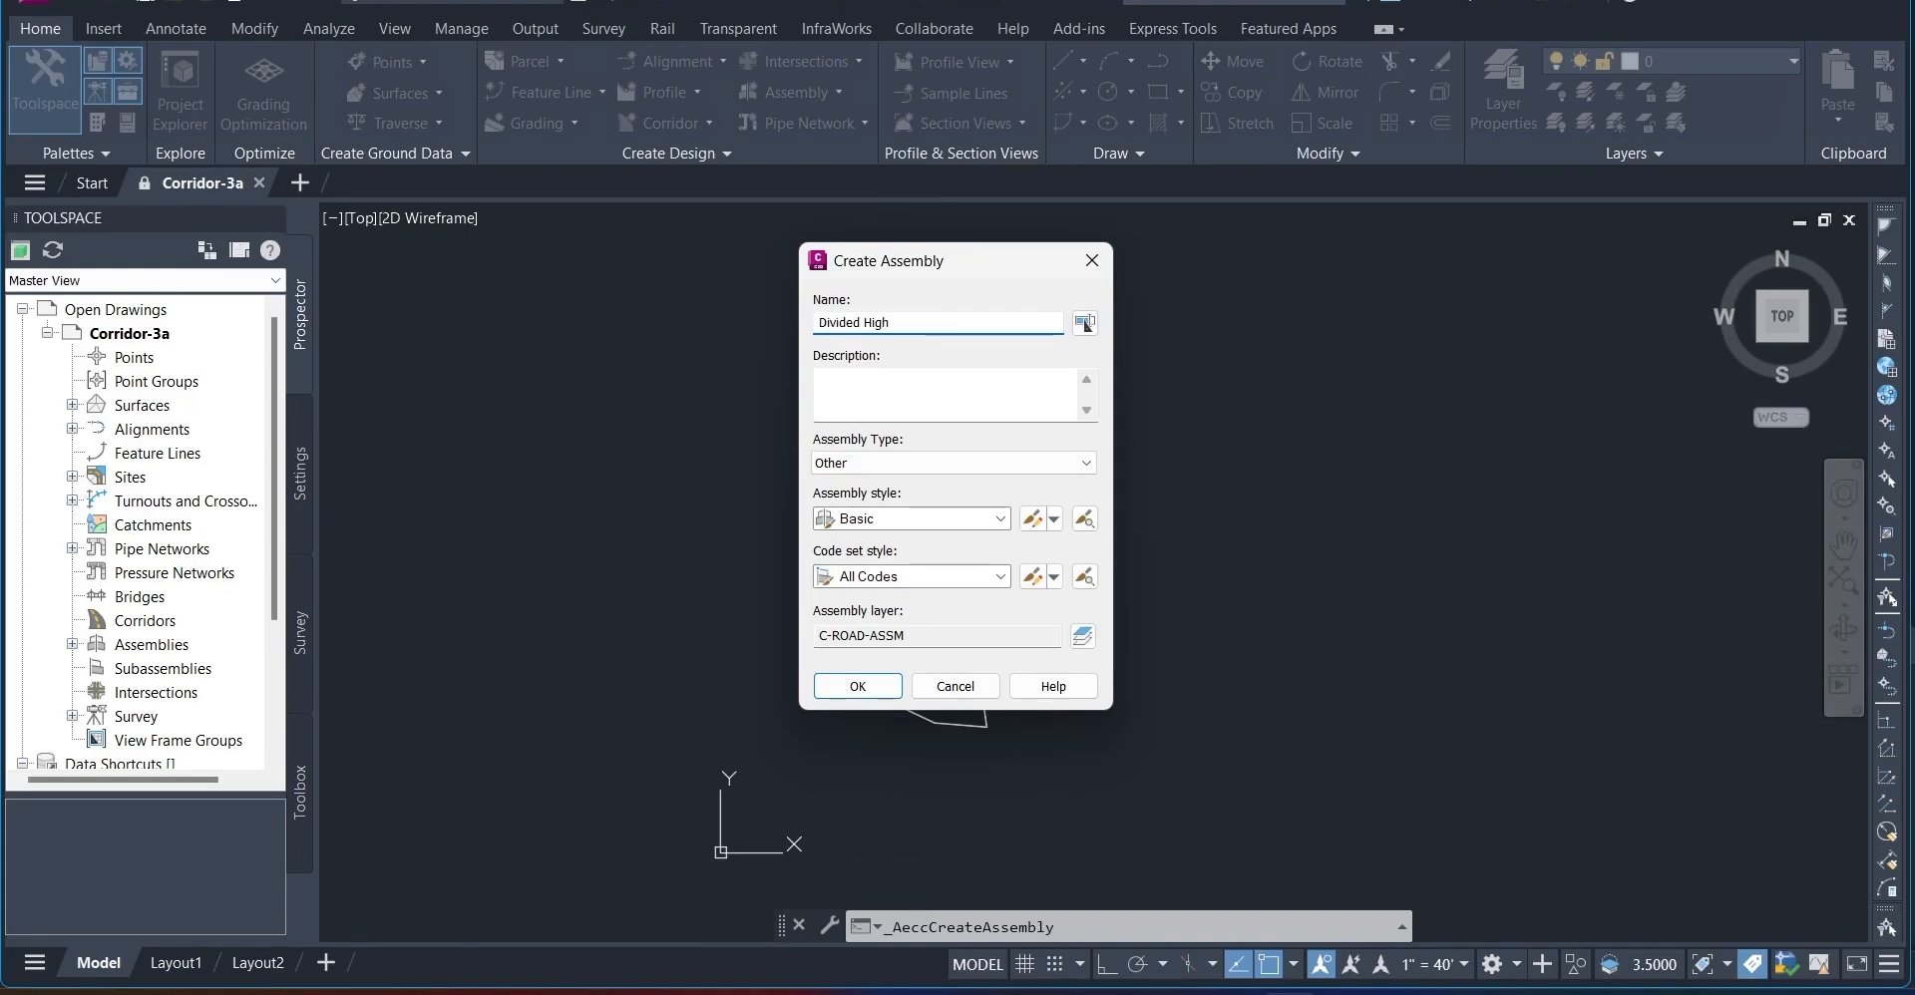
{"action": "type", "text": "way"}
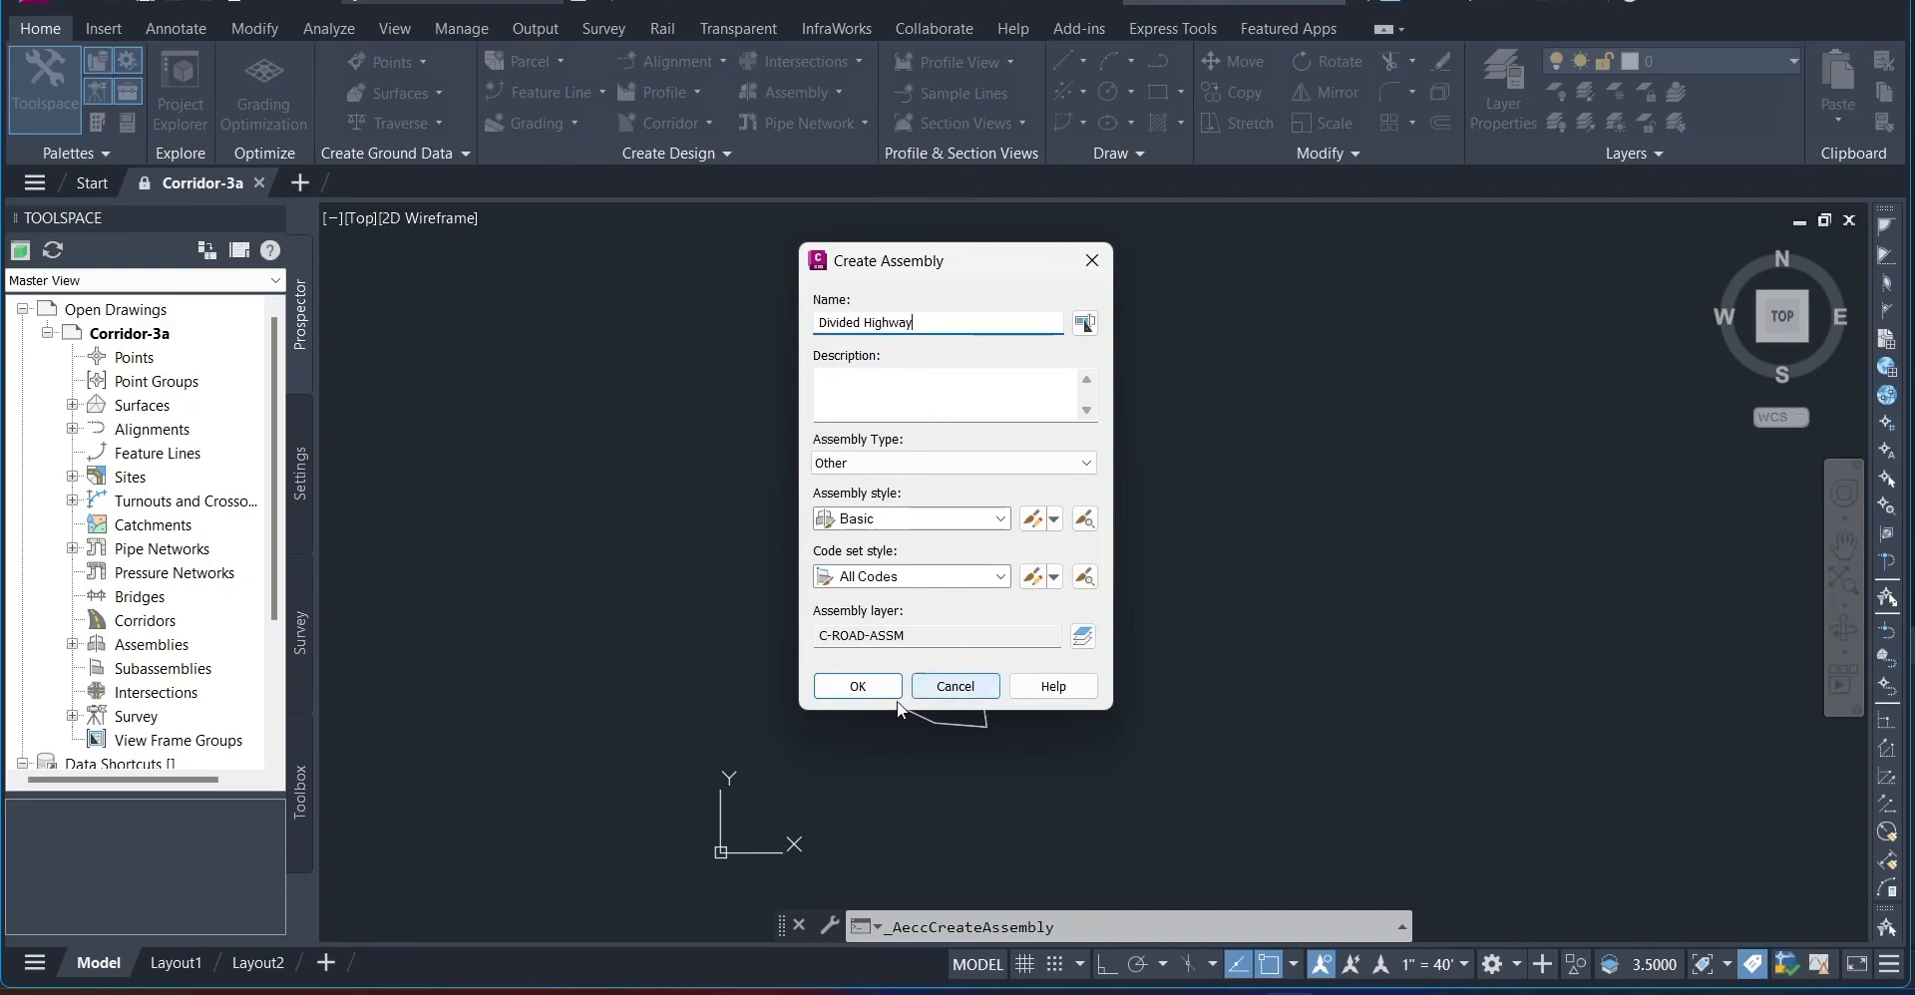
{"action": "left_click", "coordinate": [857, 686]}
{"action": "left_click", "coordinate": [1121, 662]}
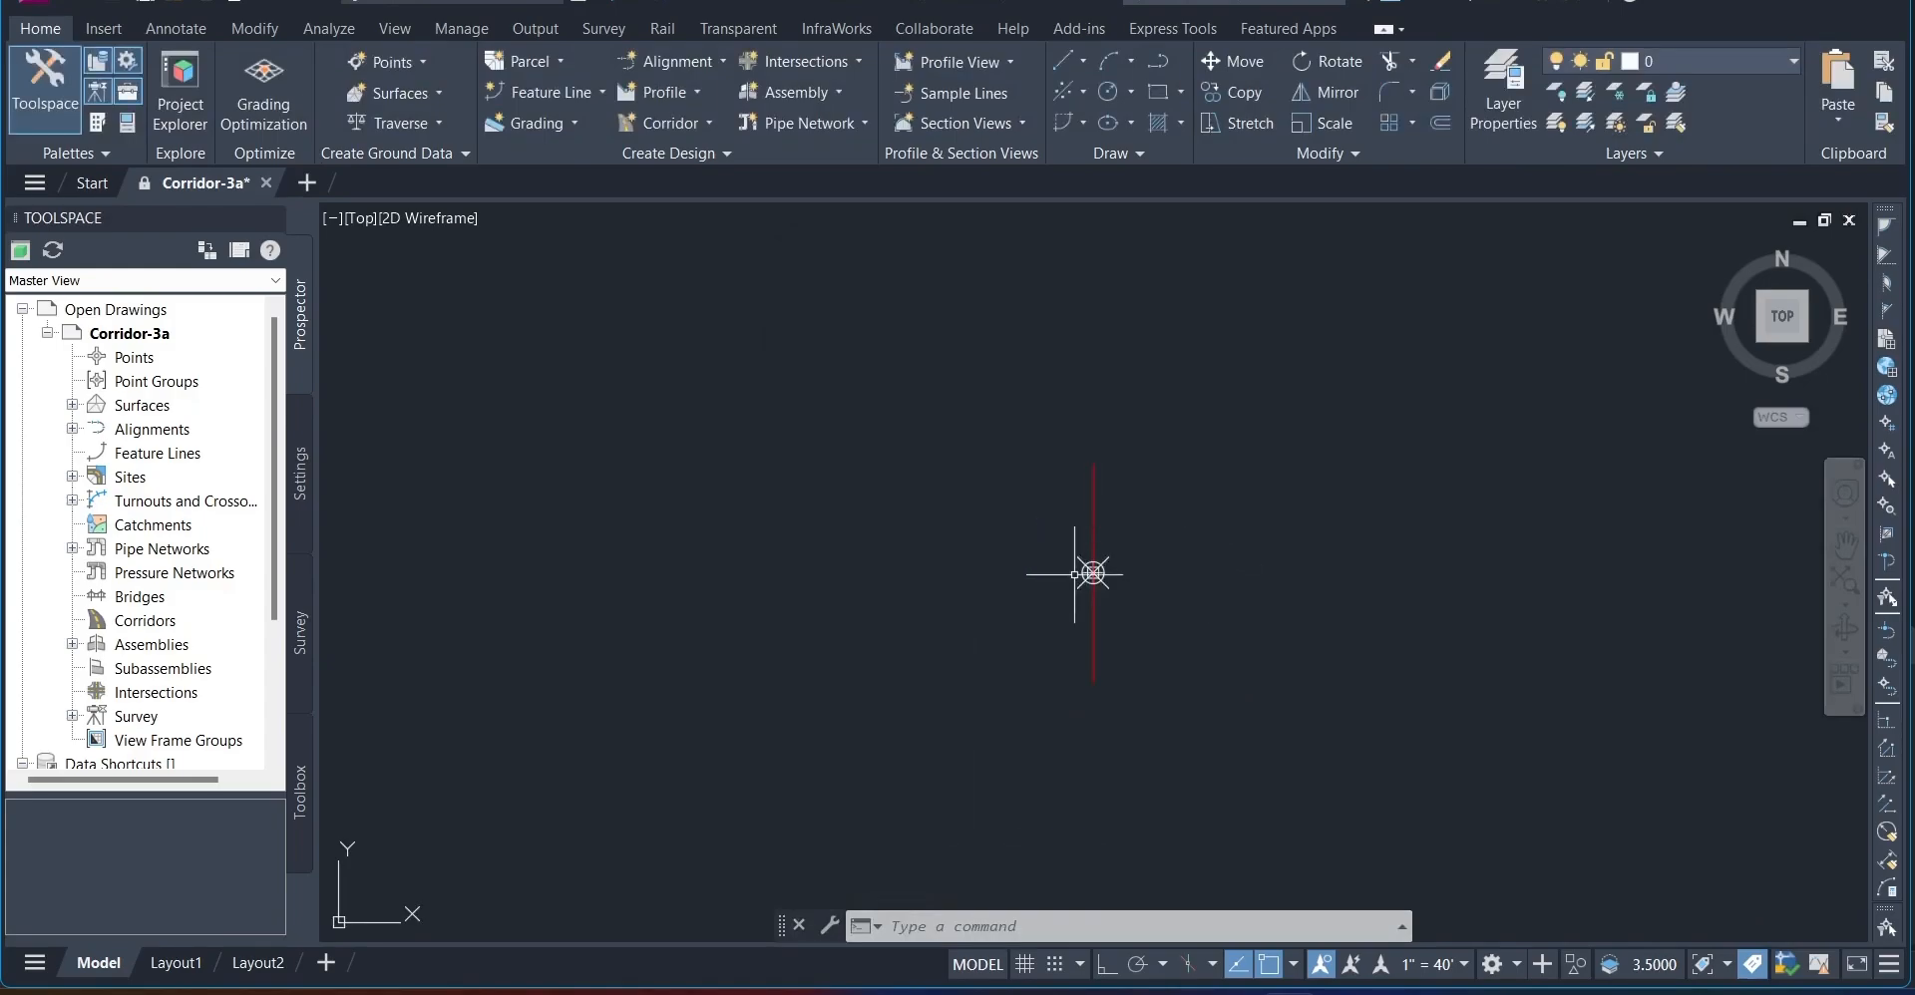
{"action": "scroll", "coordinate": [1206, 624], "scroll_direction": "up", "scroll_amount": 2}
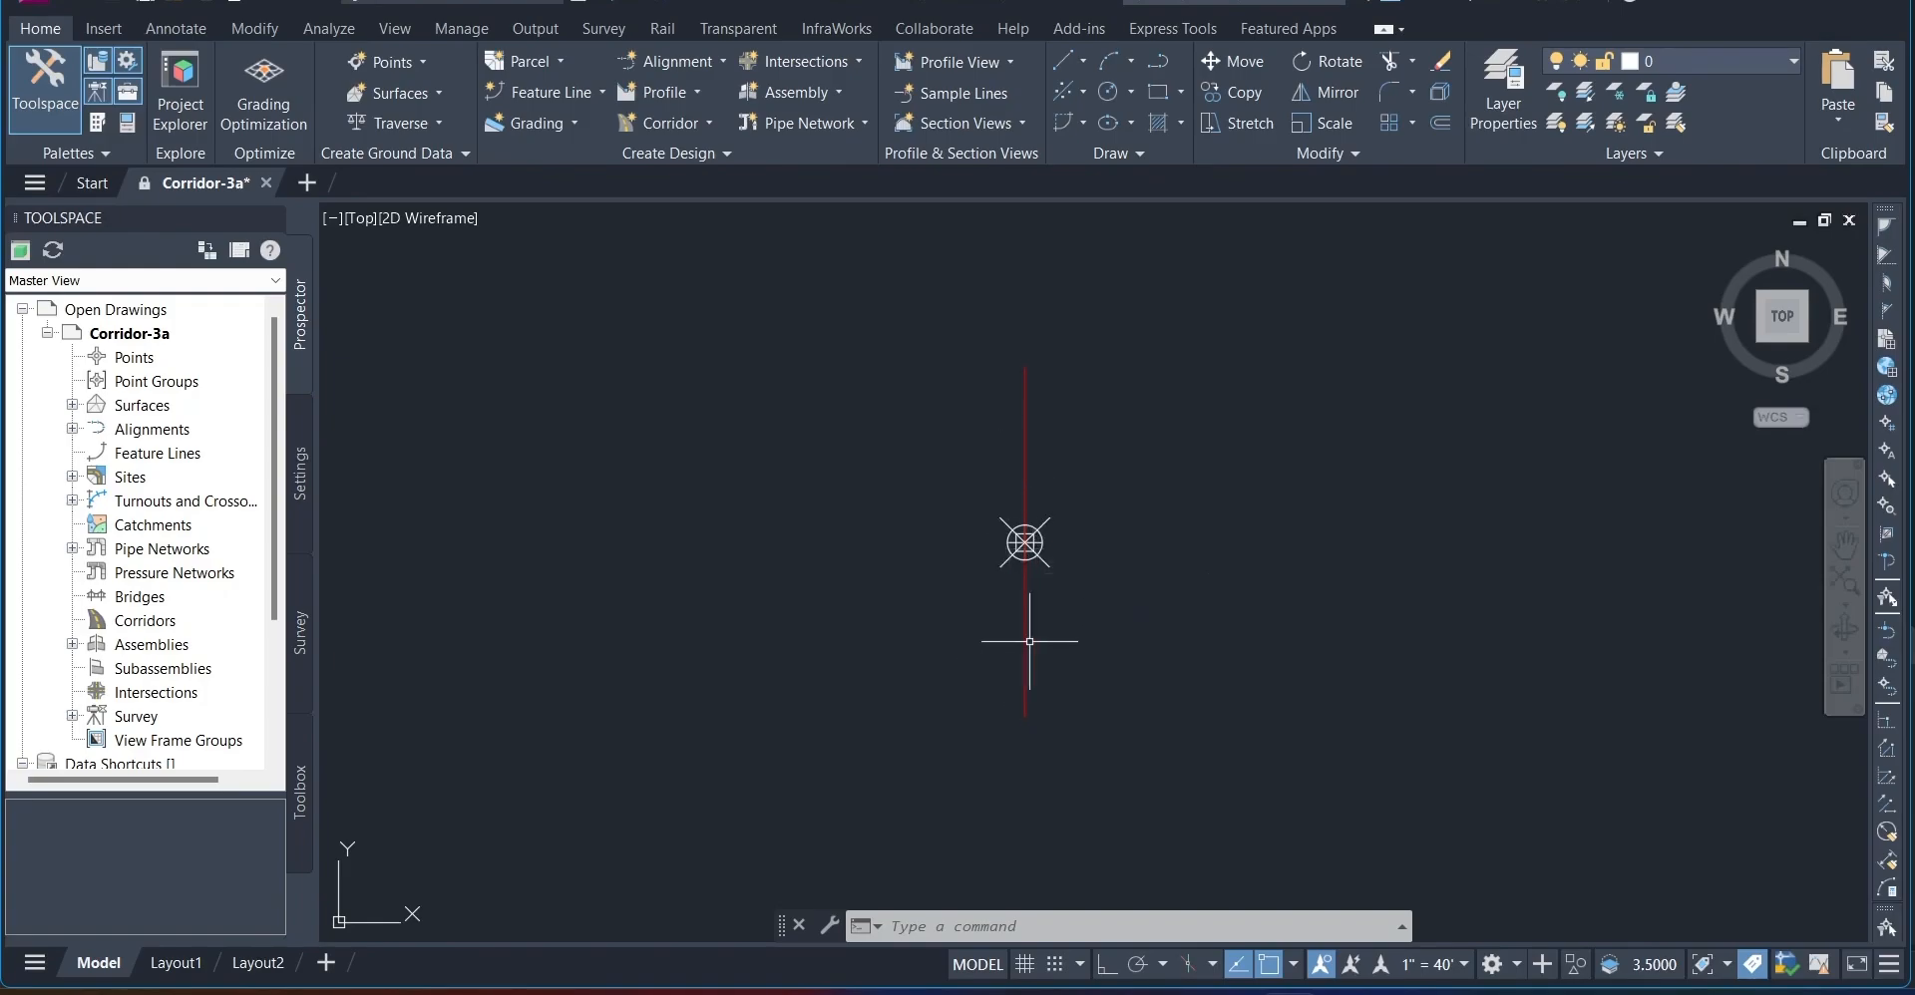
Show the Civil Imperial Subassemblies tool palettes and bring up the Medians subassemblies
{"action": "left_click", "coordinate": [97, 124]}
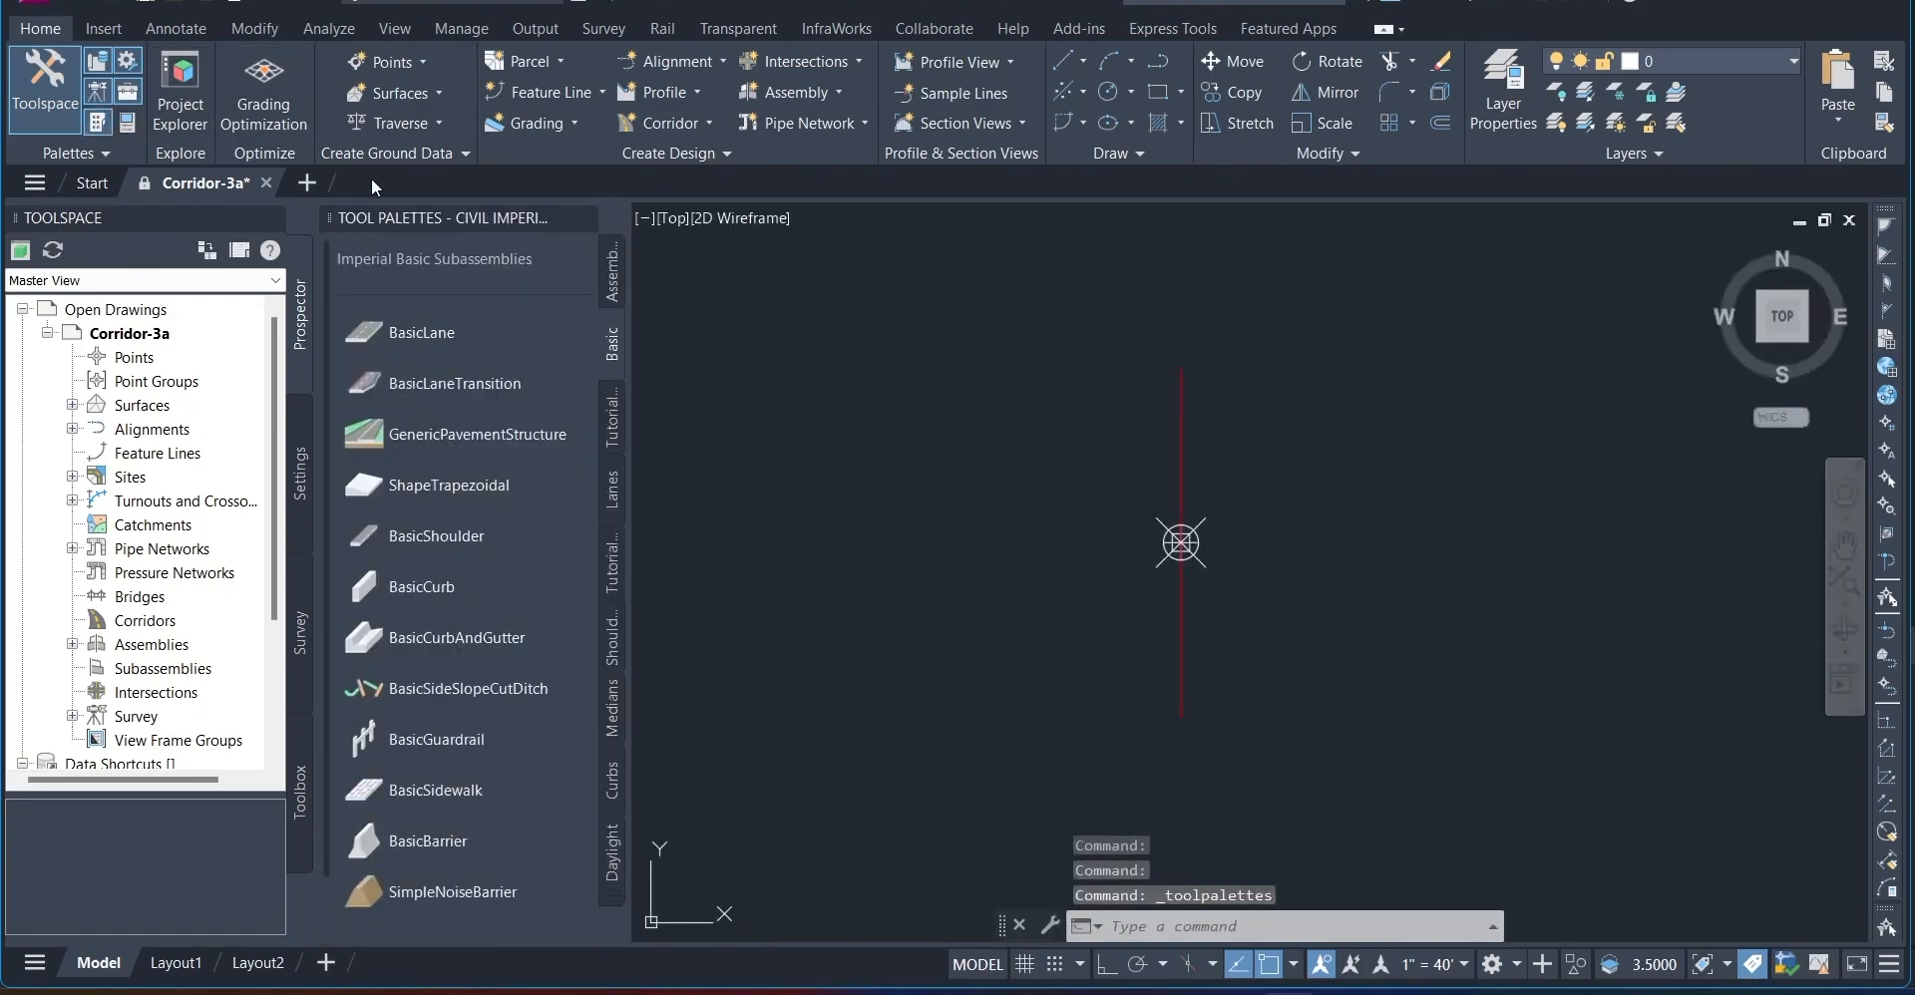
{"action": "right_click", "coordinate": [529, 218]}
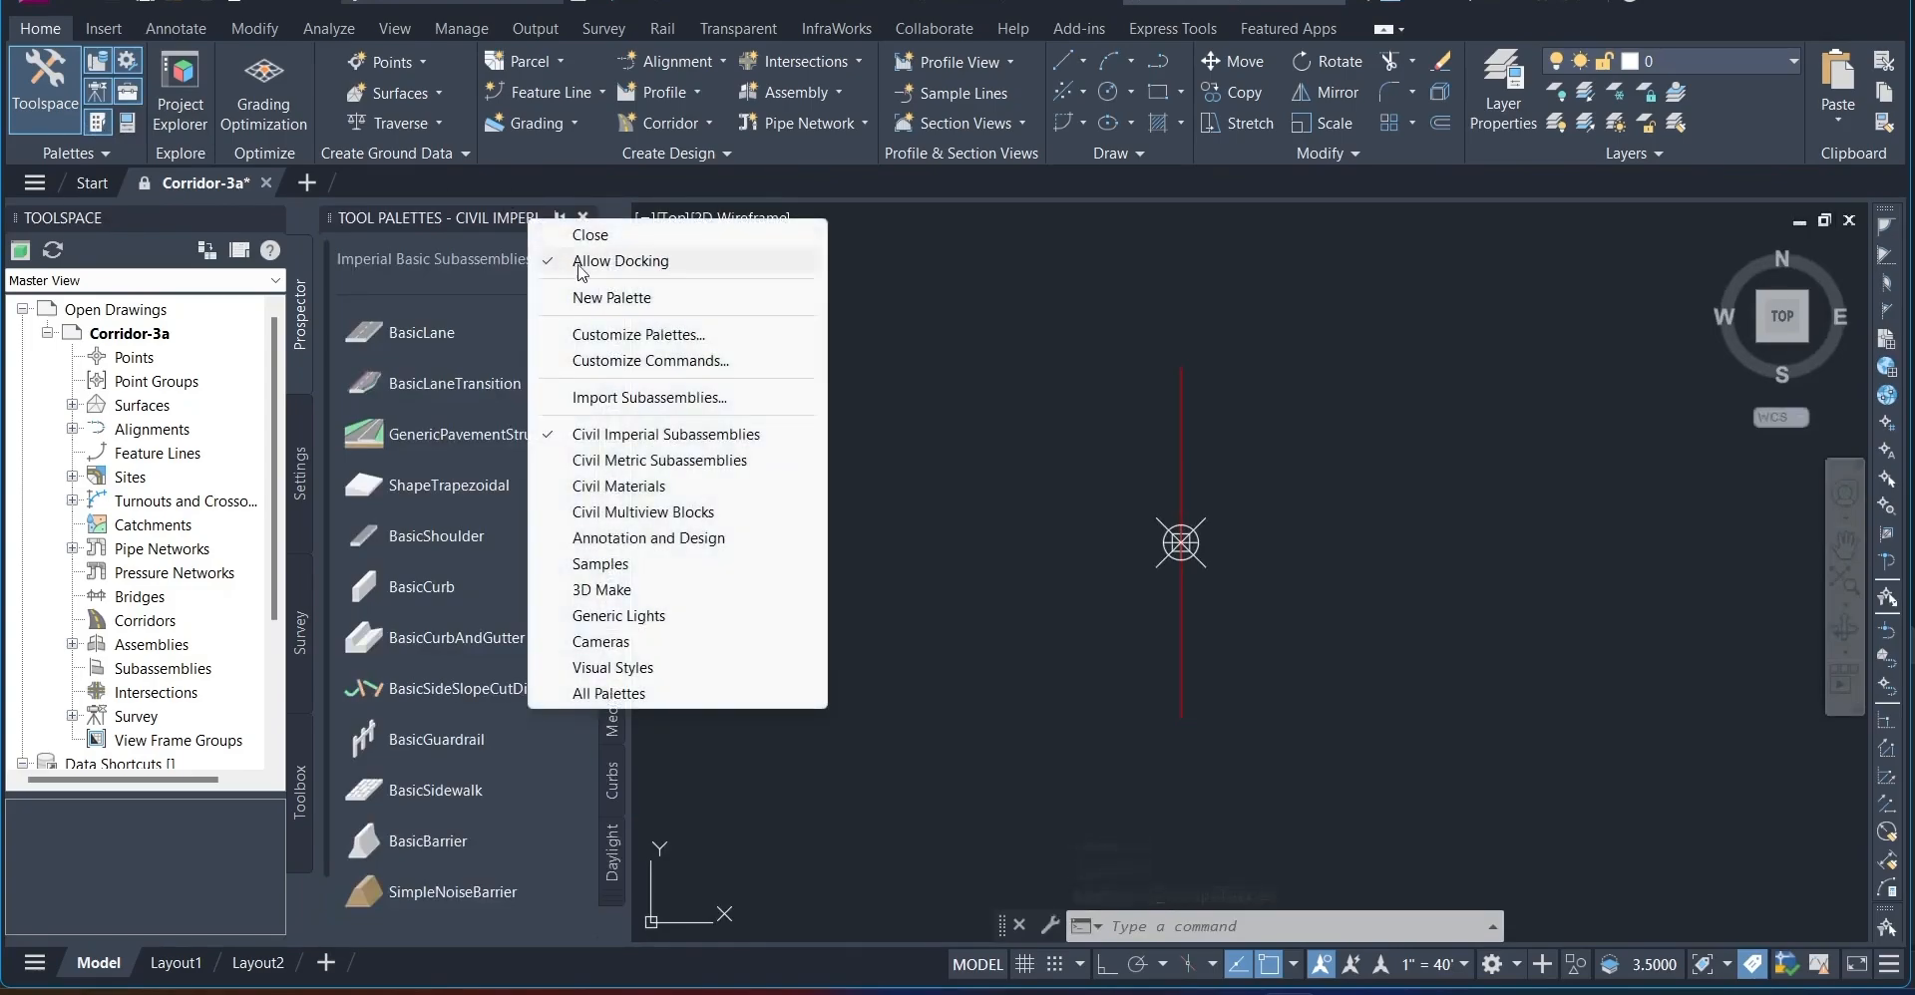
{"action": "left_click", "coordinate": [725, 437]}
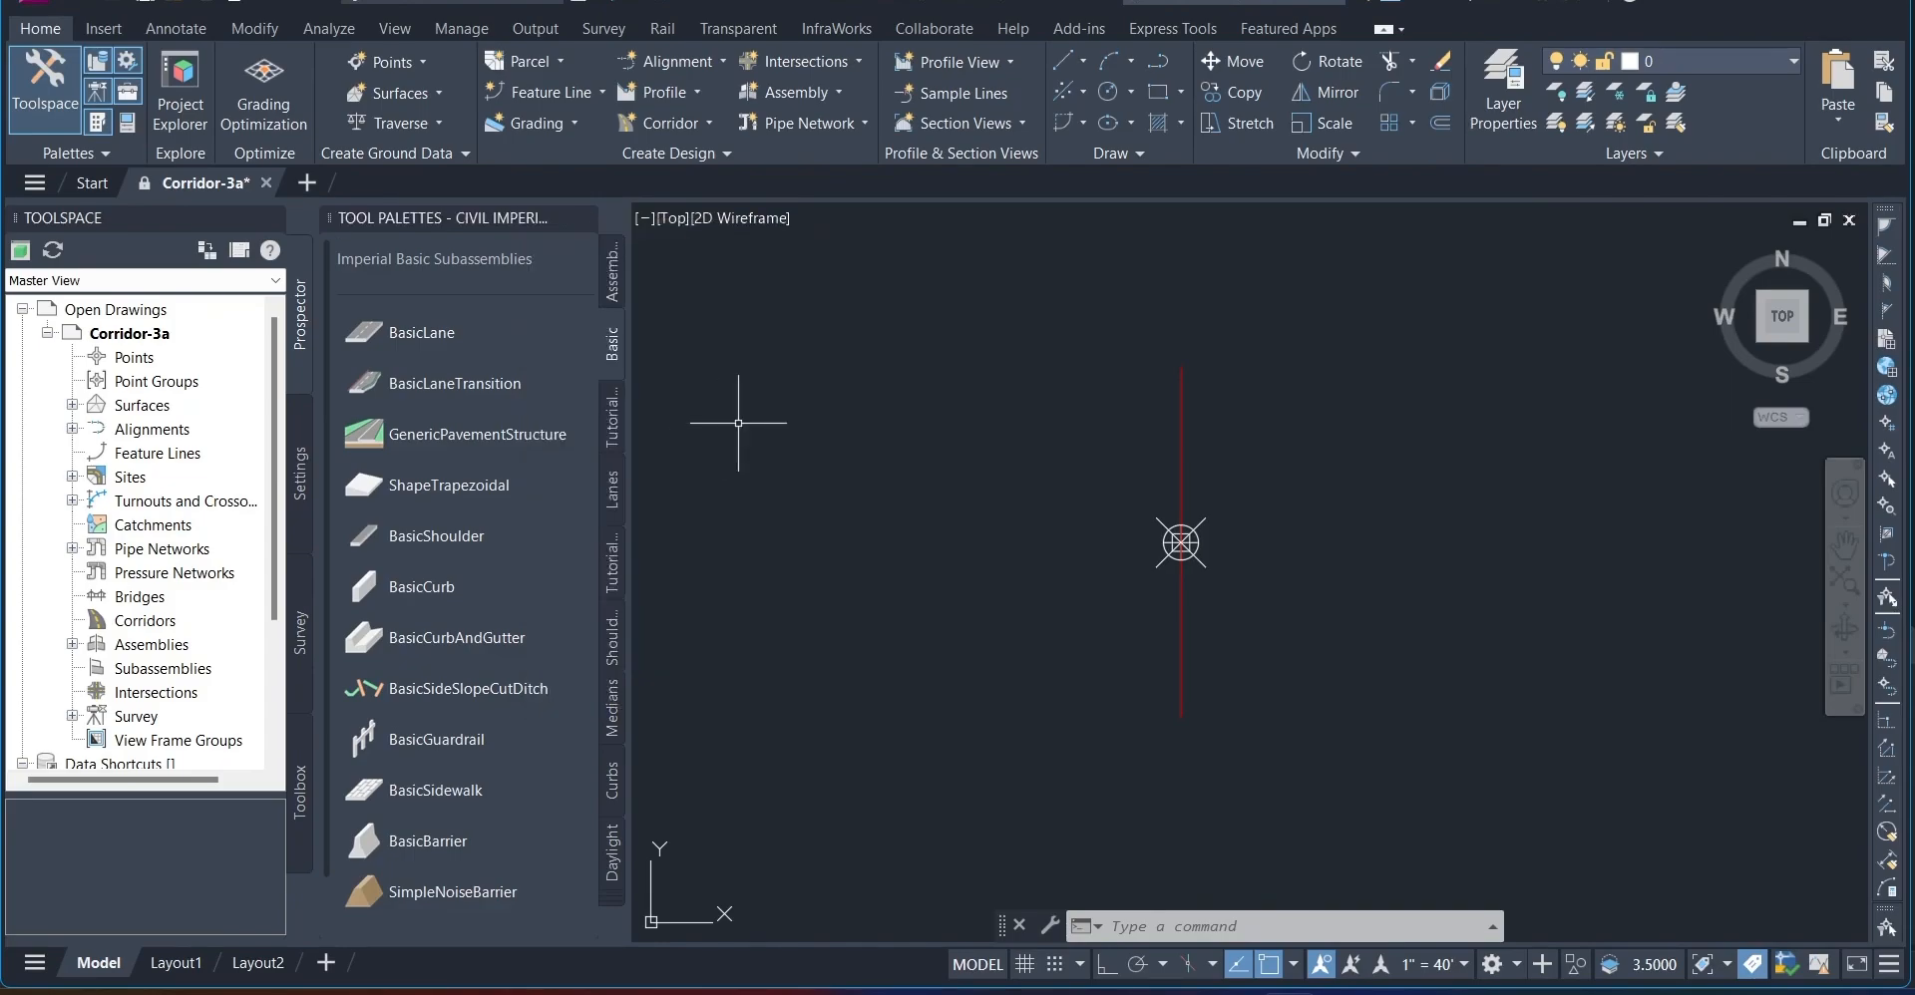
{"action": "left_click", "coordinate": [614, 708]}
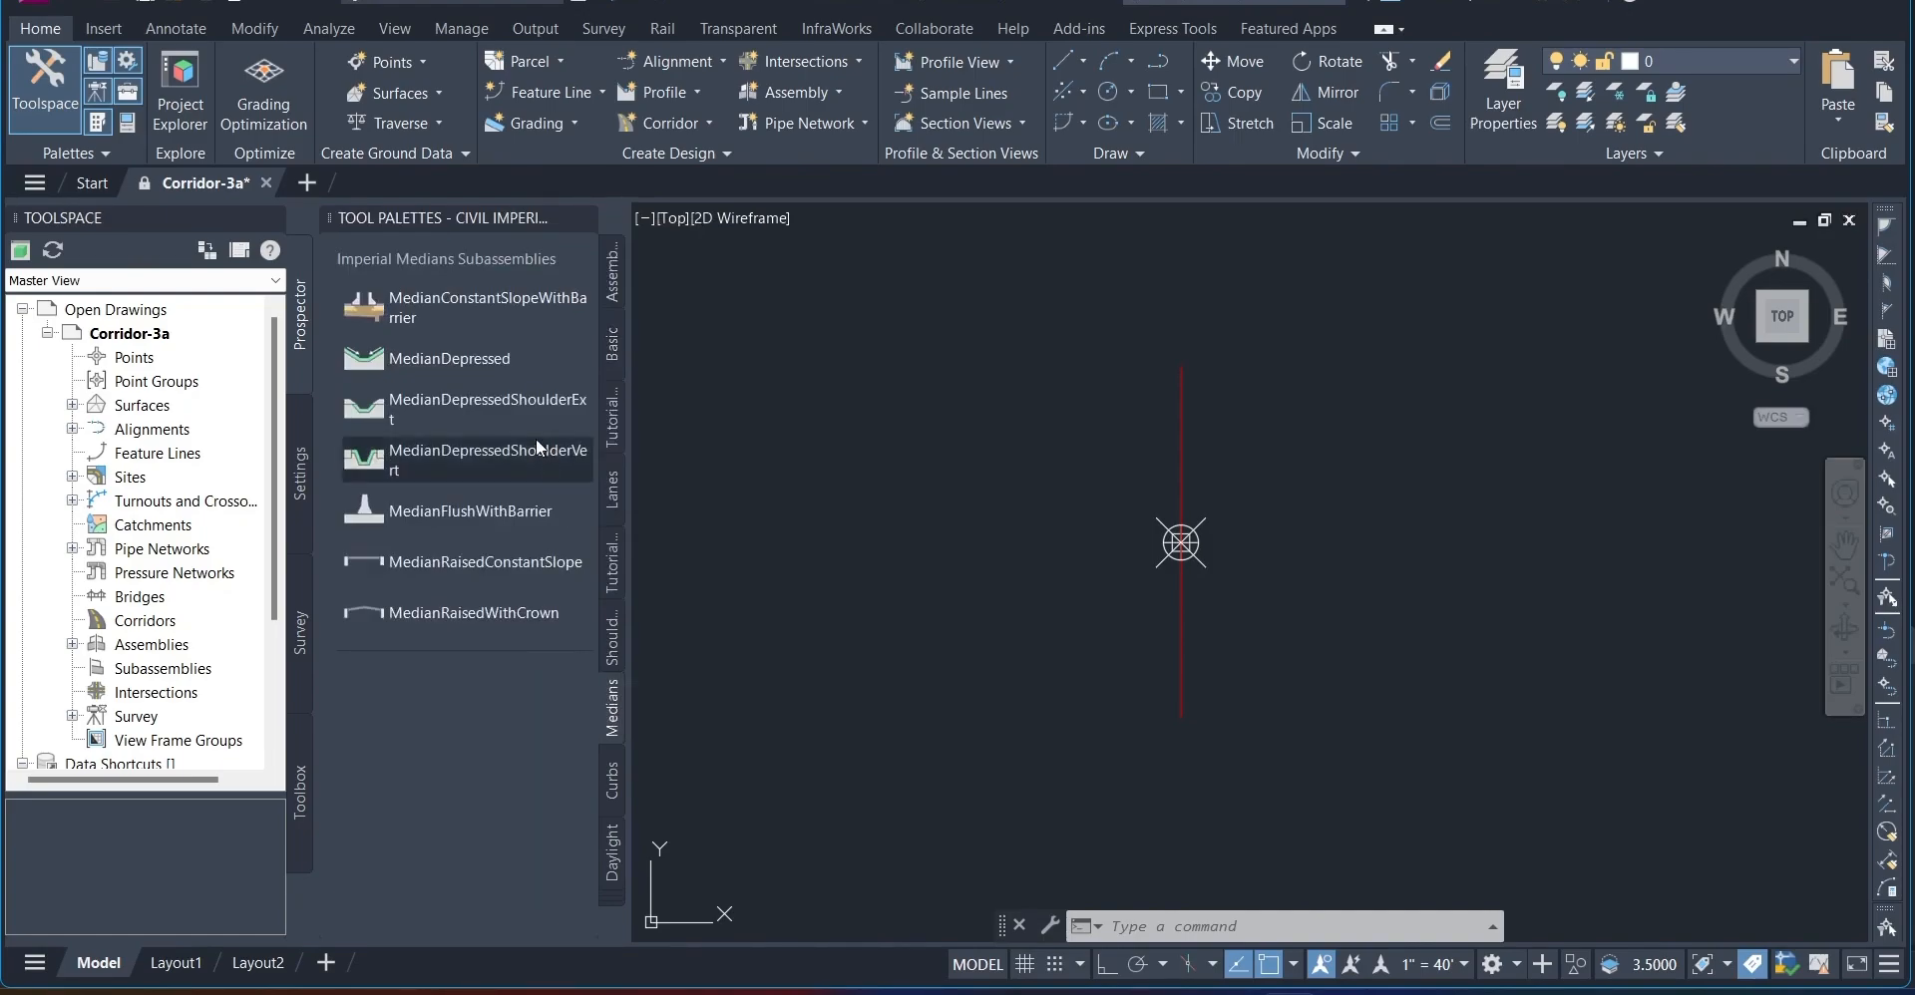
Attach a MedianDepressedShoulderExt subassembly to the Divided Highway assembly's marker, with the centerline pivot option set to pivot about centerline
{"action": "left_click", "coordinate": [511, 399]}
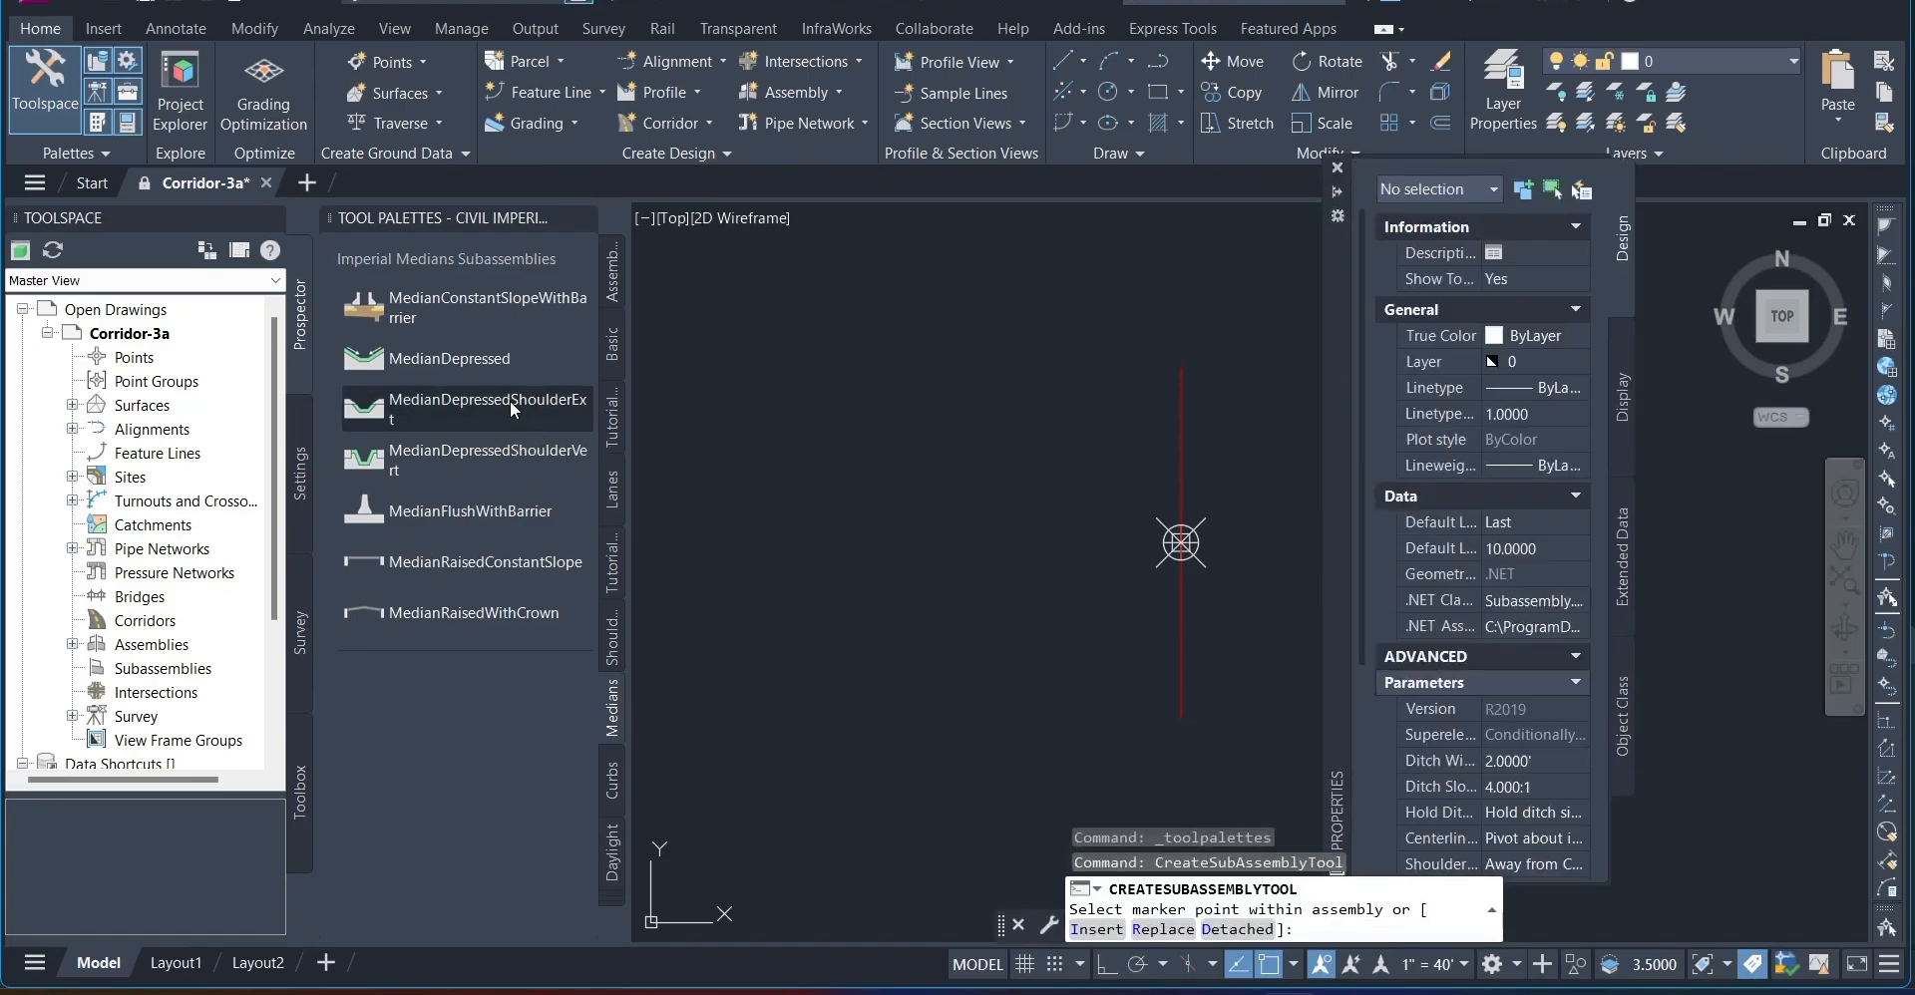
{"action": "right_click", "coordinate": [511, 401]}
{"action": "left_click", "coordinate": [485, 404]}
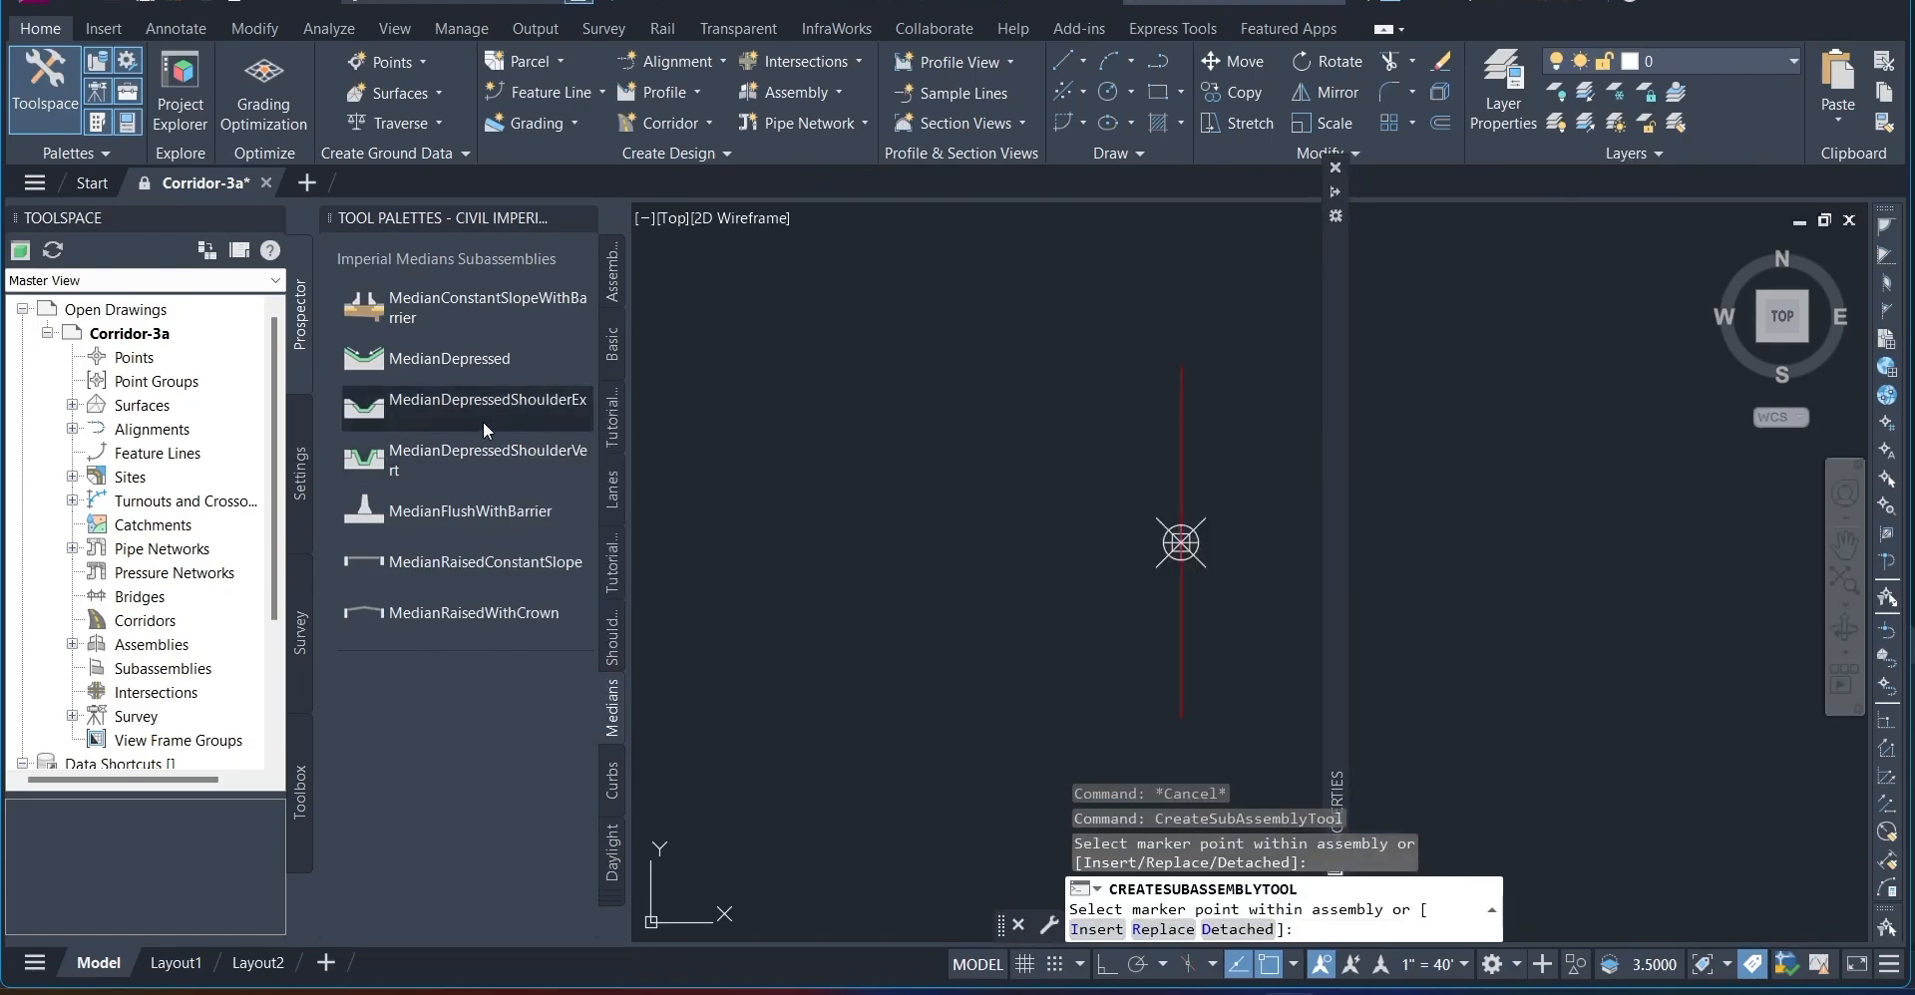
{"action": "left_click", "coordinate": [485, 421]}
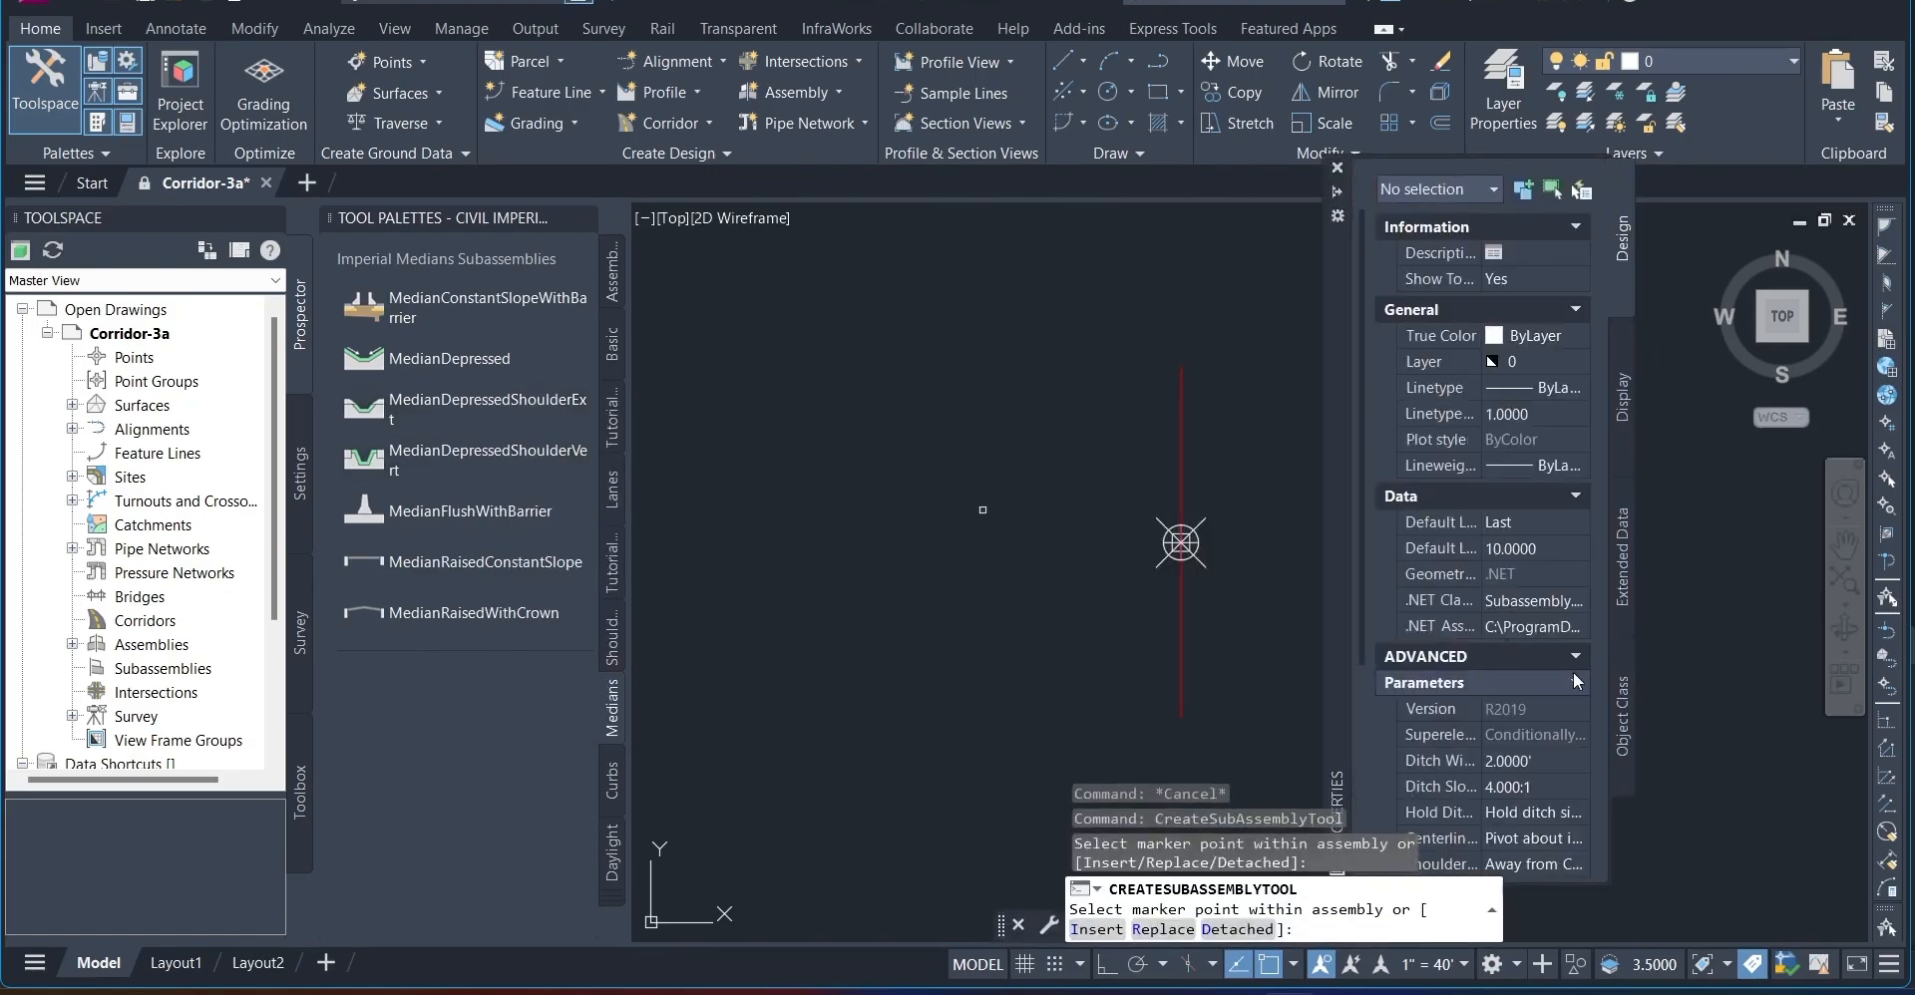
{"action": "left_click", "coordinate": [1439, 841]}
{"action": "scroll", "coordinate": [1486, 760], "scroll_direction": "down", "scroll_amount": 5}
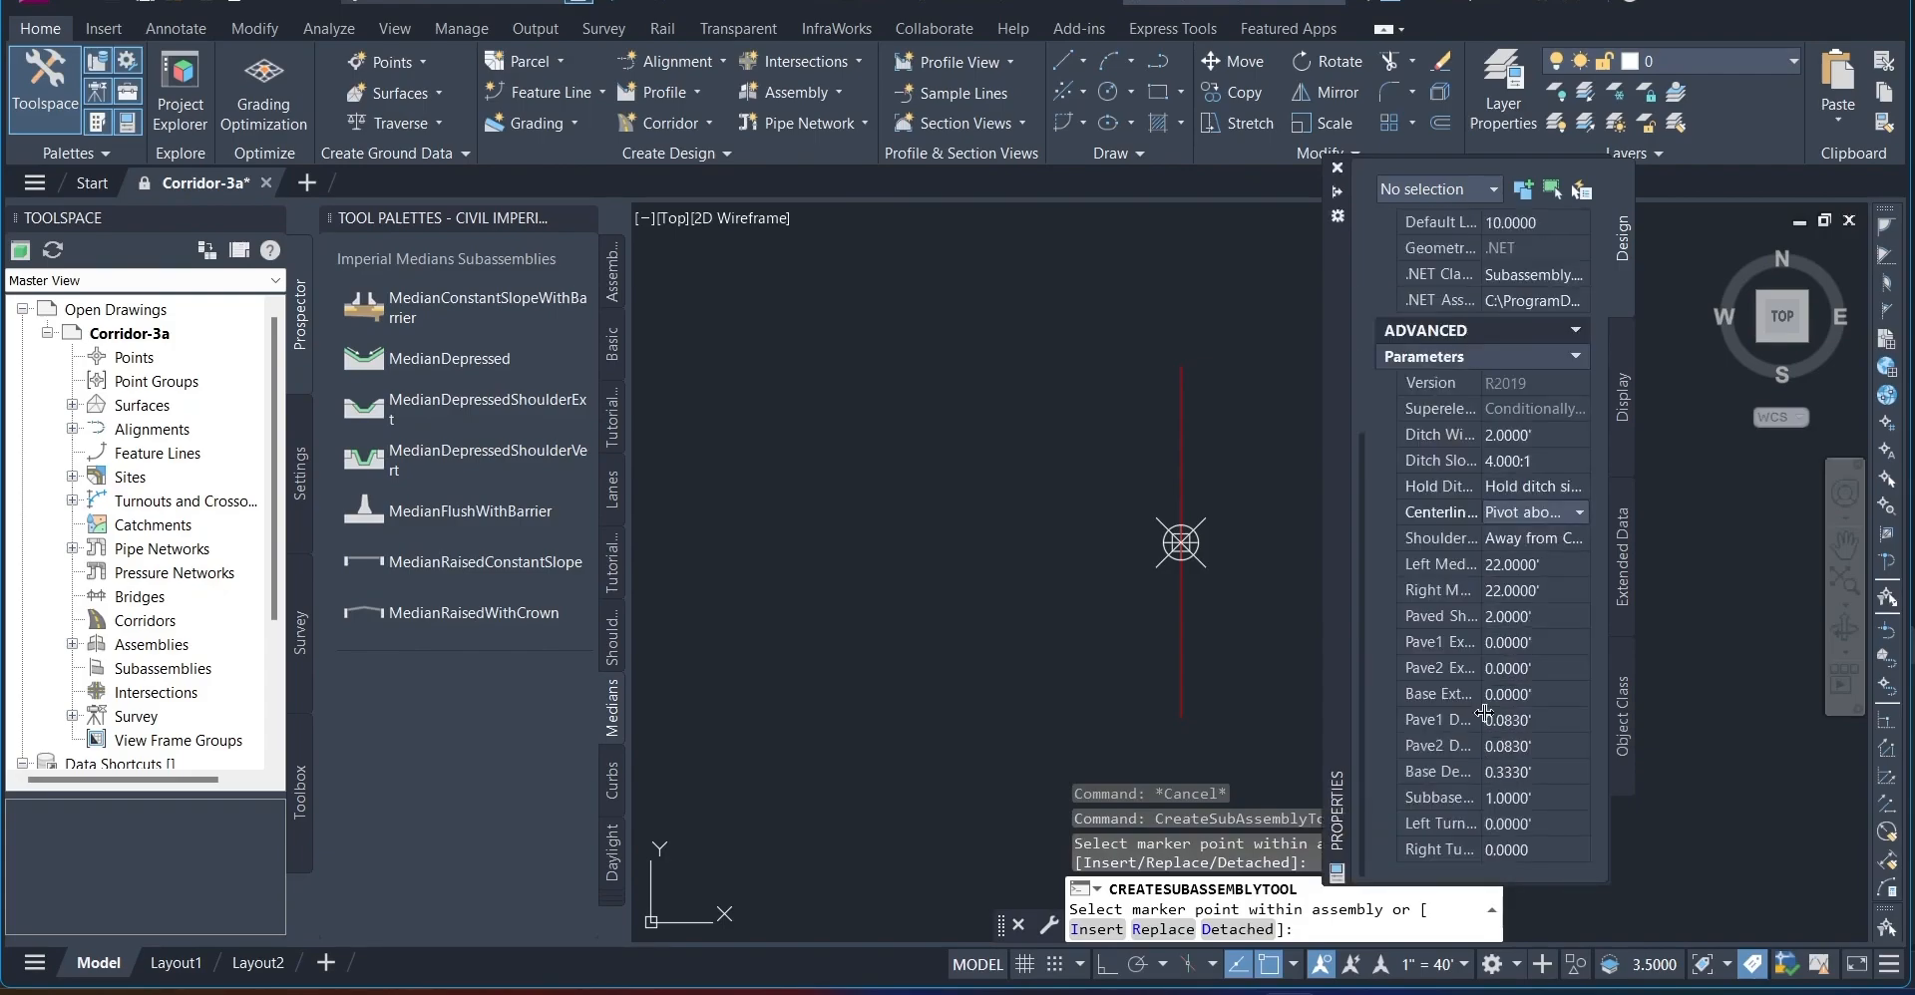
{"action": "scroll", "coordinate": [1484, 713], "scroll_direction": "up", "scroll_amount": 3}
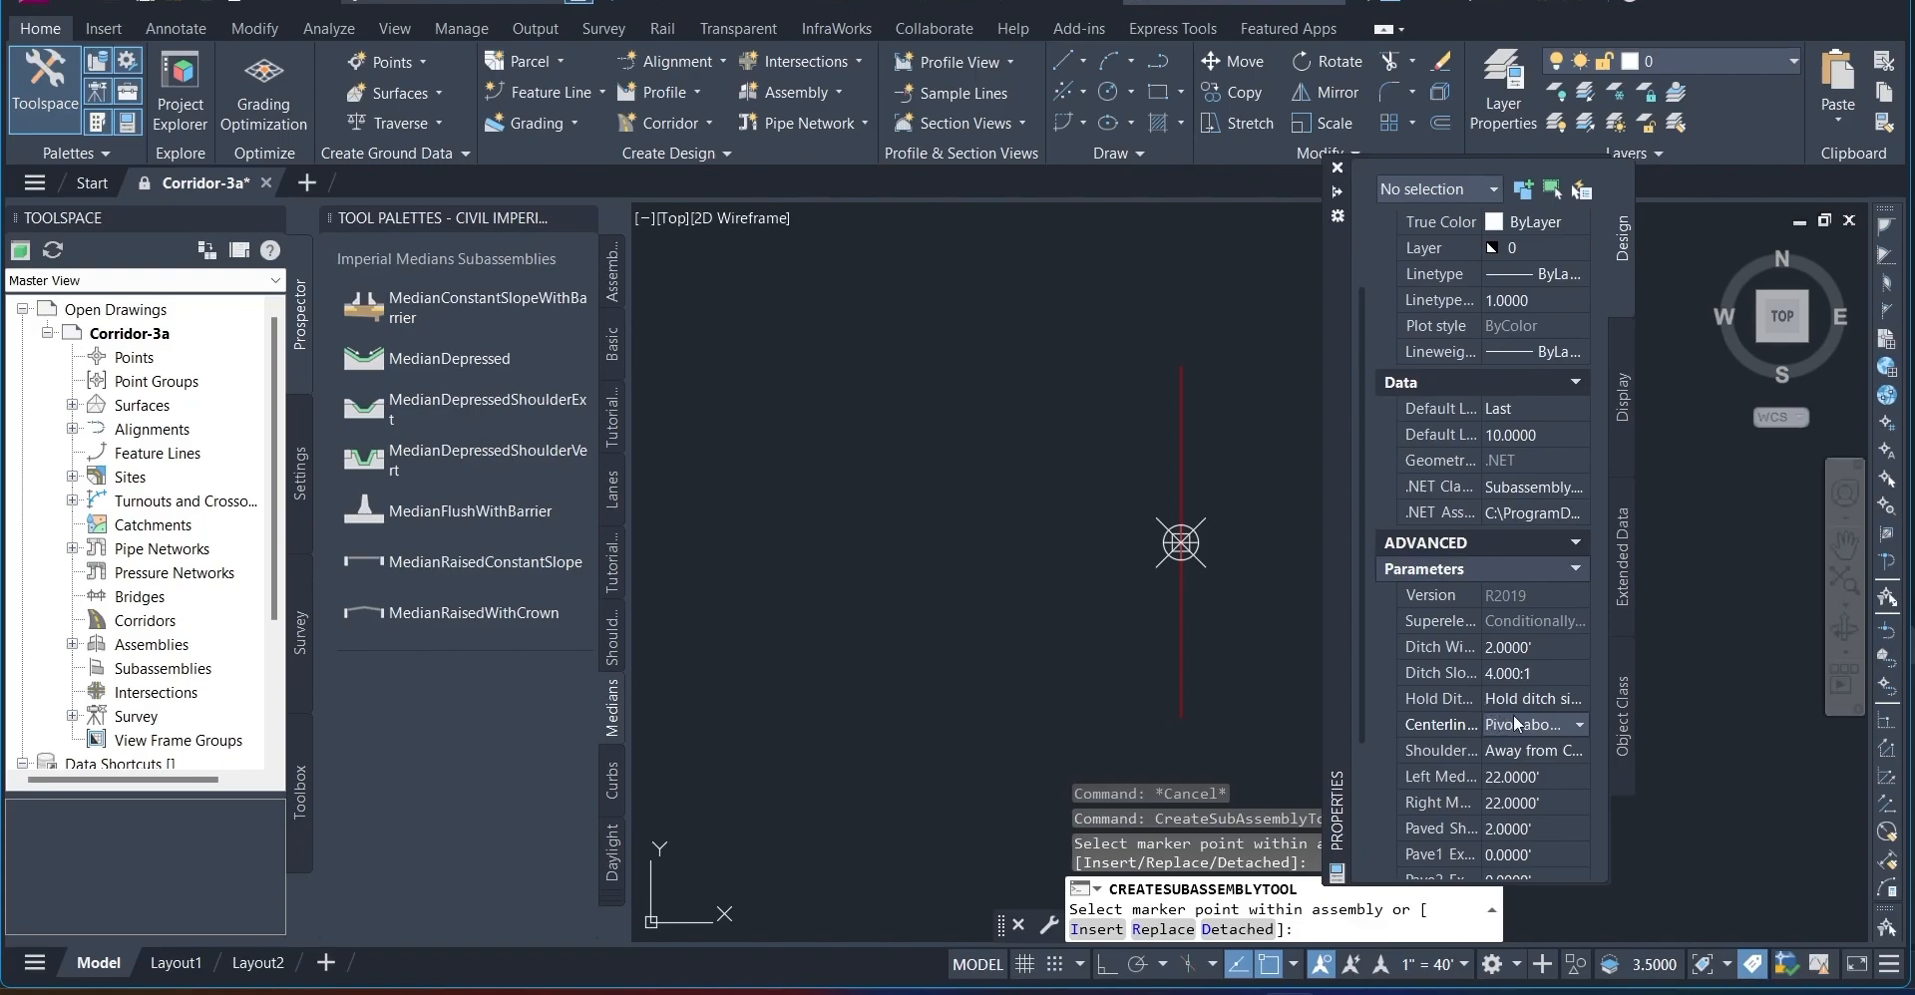
{"action": "left_click", "coordinate": [1517, 715]}
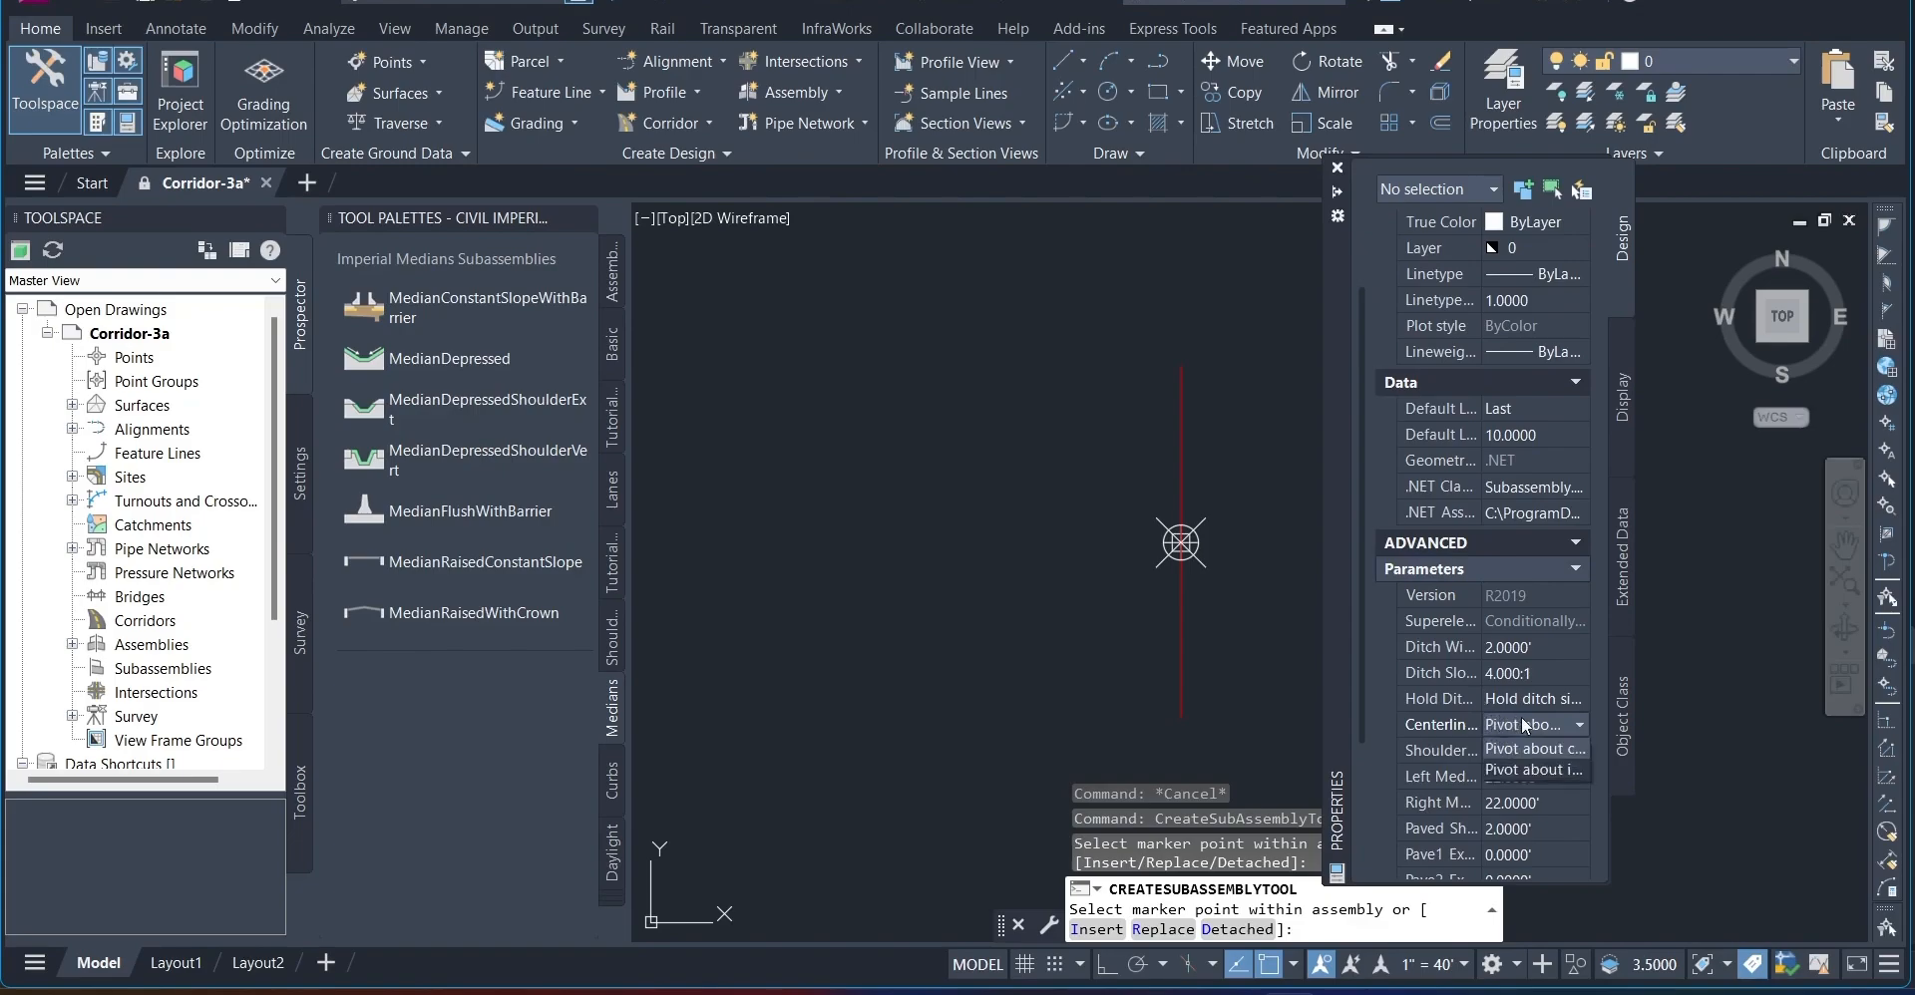
{"action": "left_click", "coordinate": [1549, 768]}
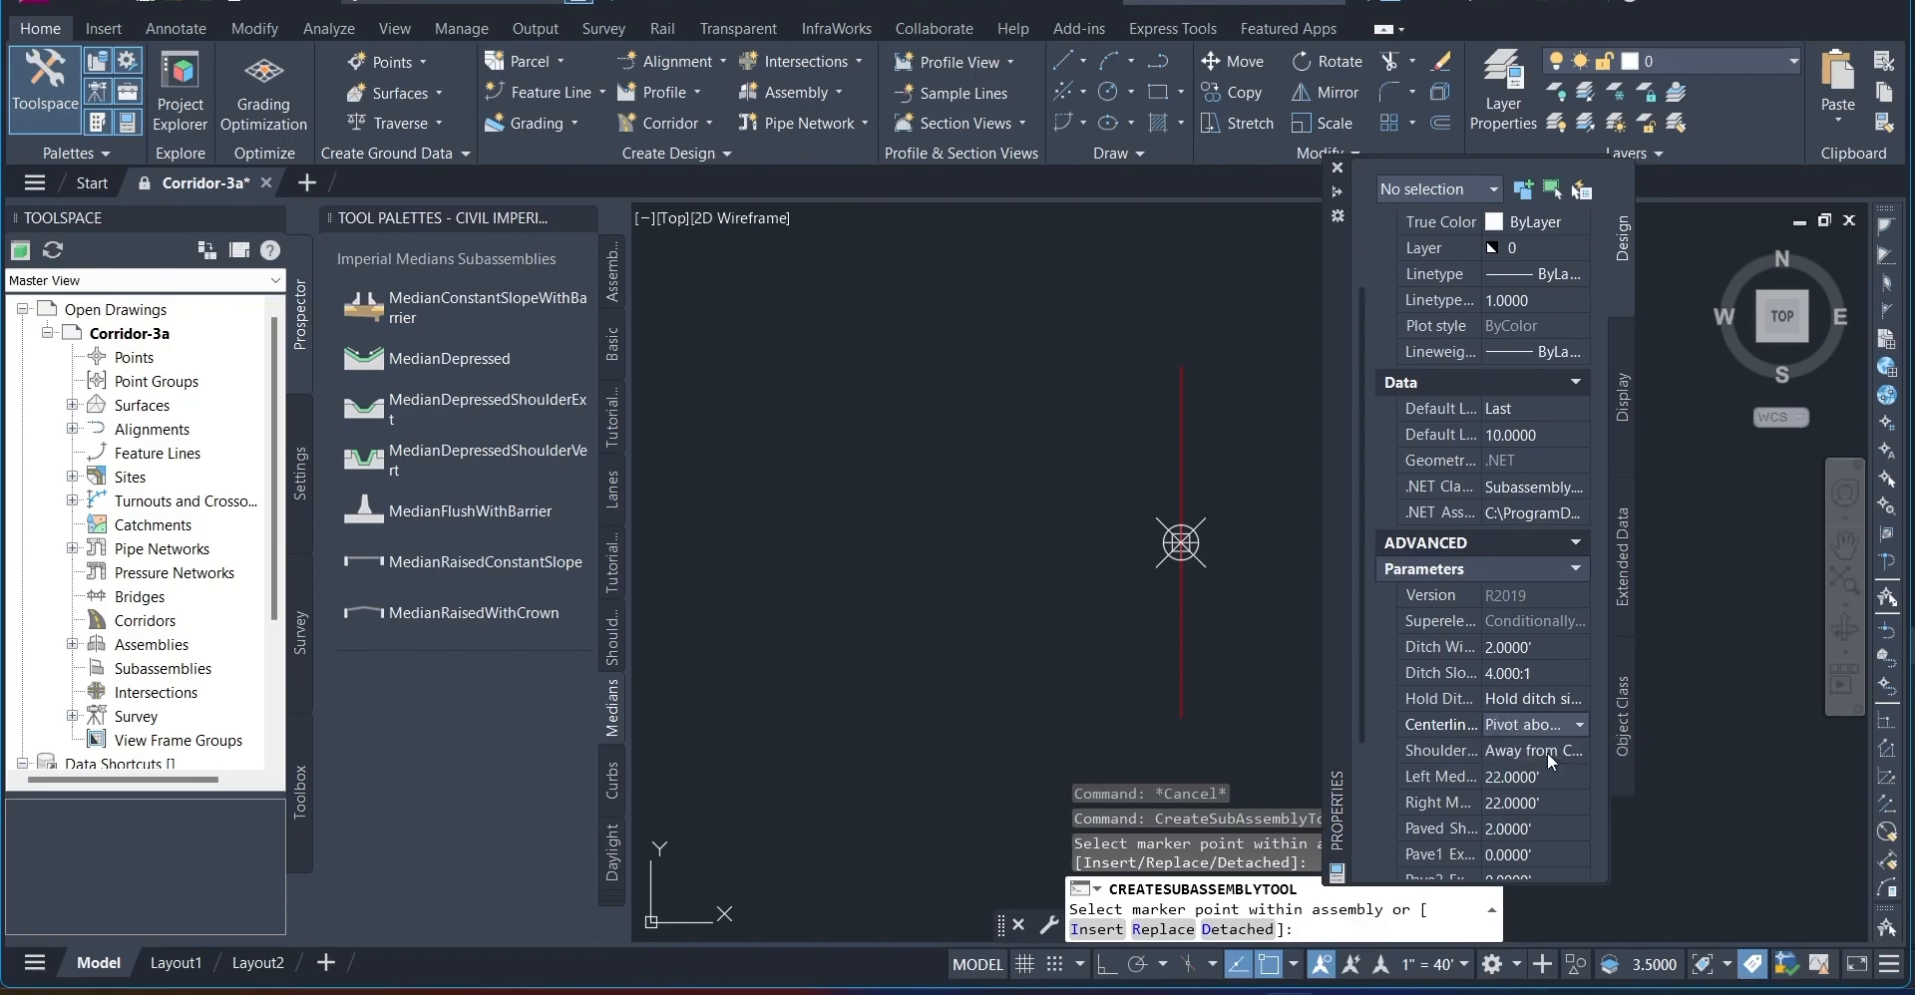
{"action": "left_click", "coordinate": [1513, 777]}
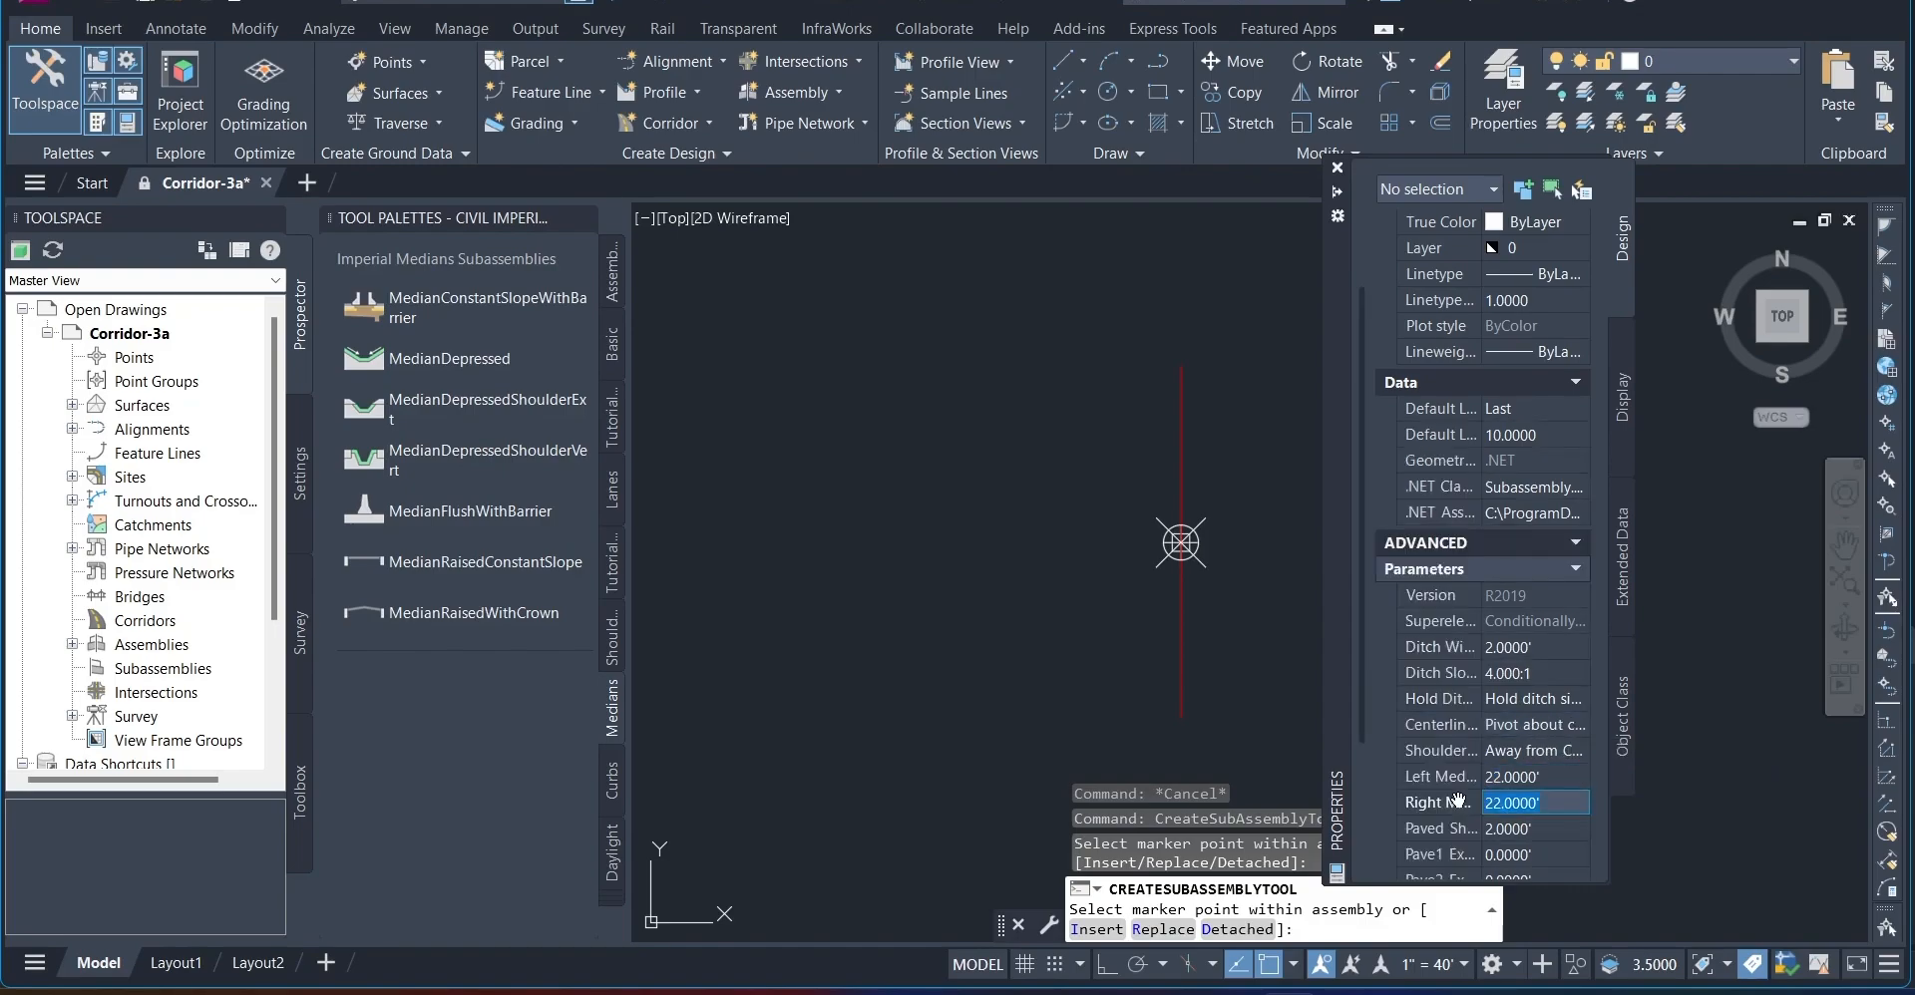
{"action": "left_click", "coordinate": [1509, 803]}
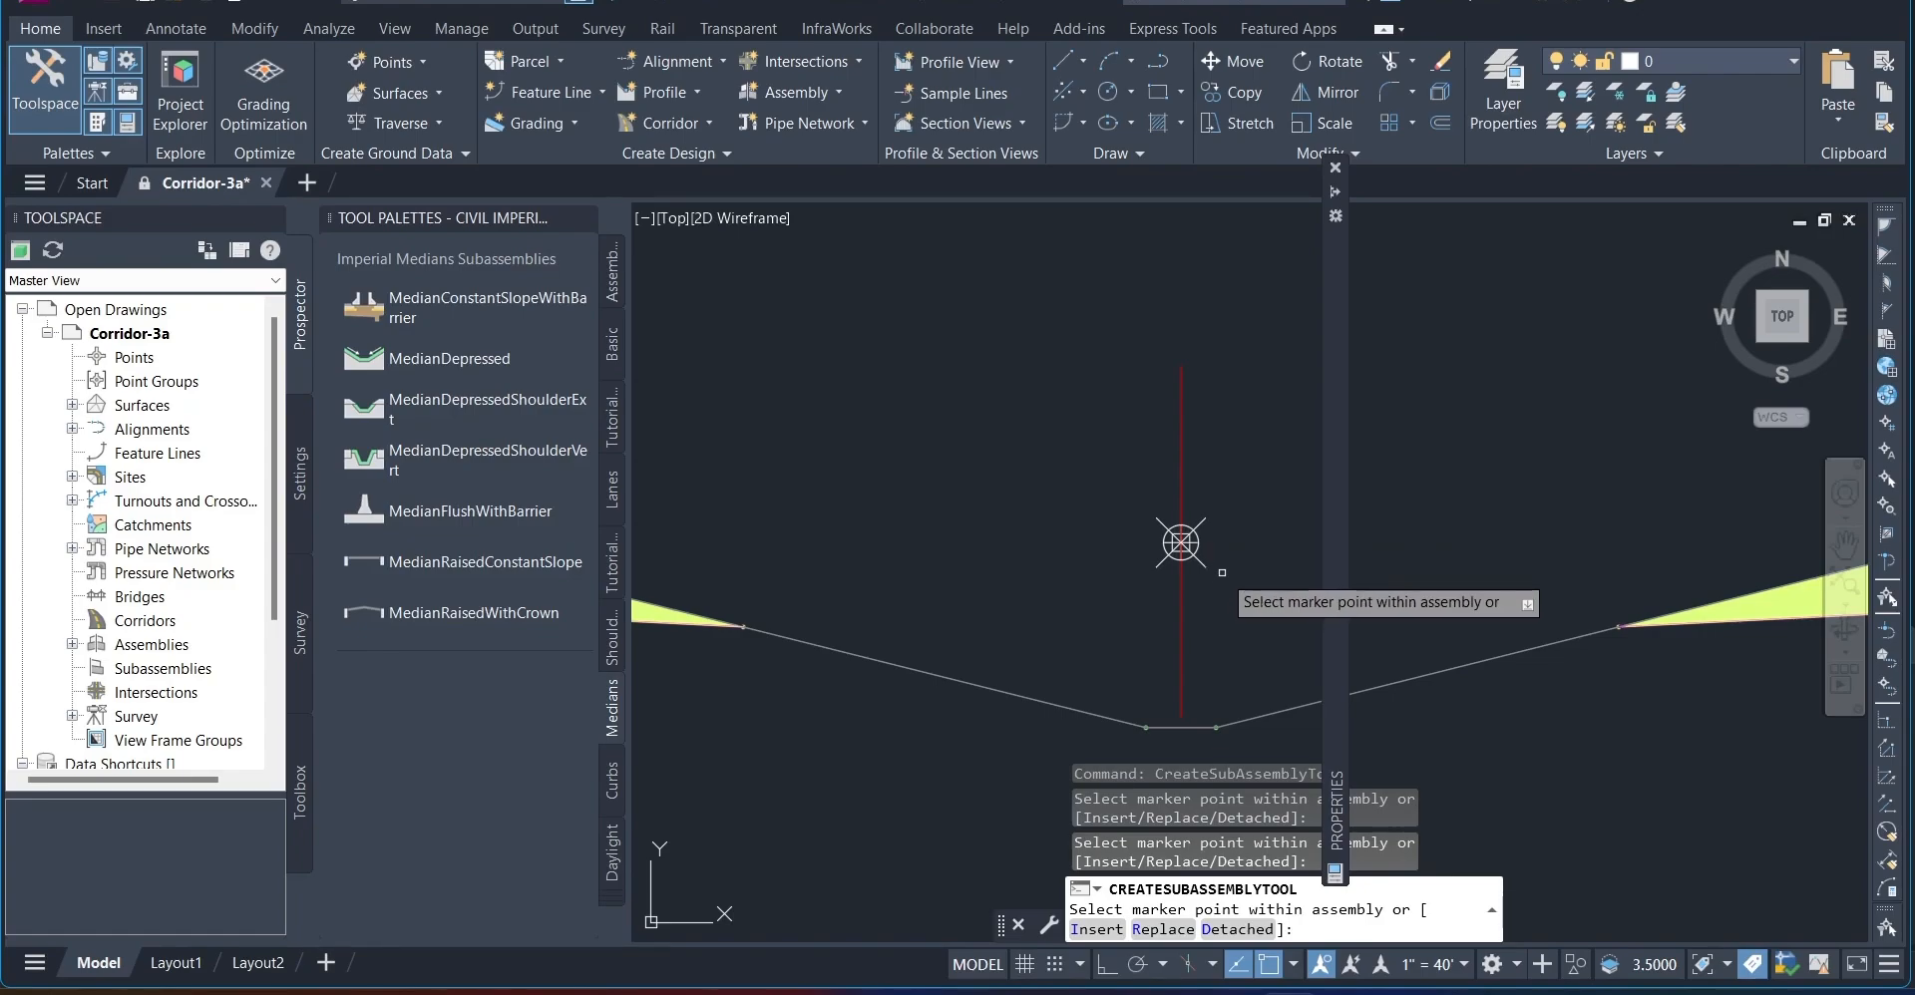
{"action": "scroll", "coordinate": [1180, 543], "scroll_direction": "down", "scroll_amount": 2}
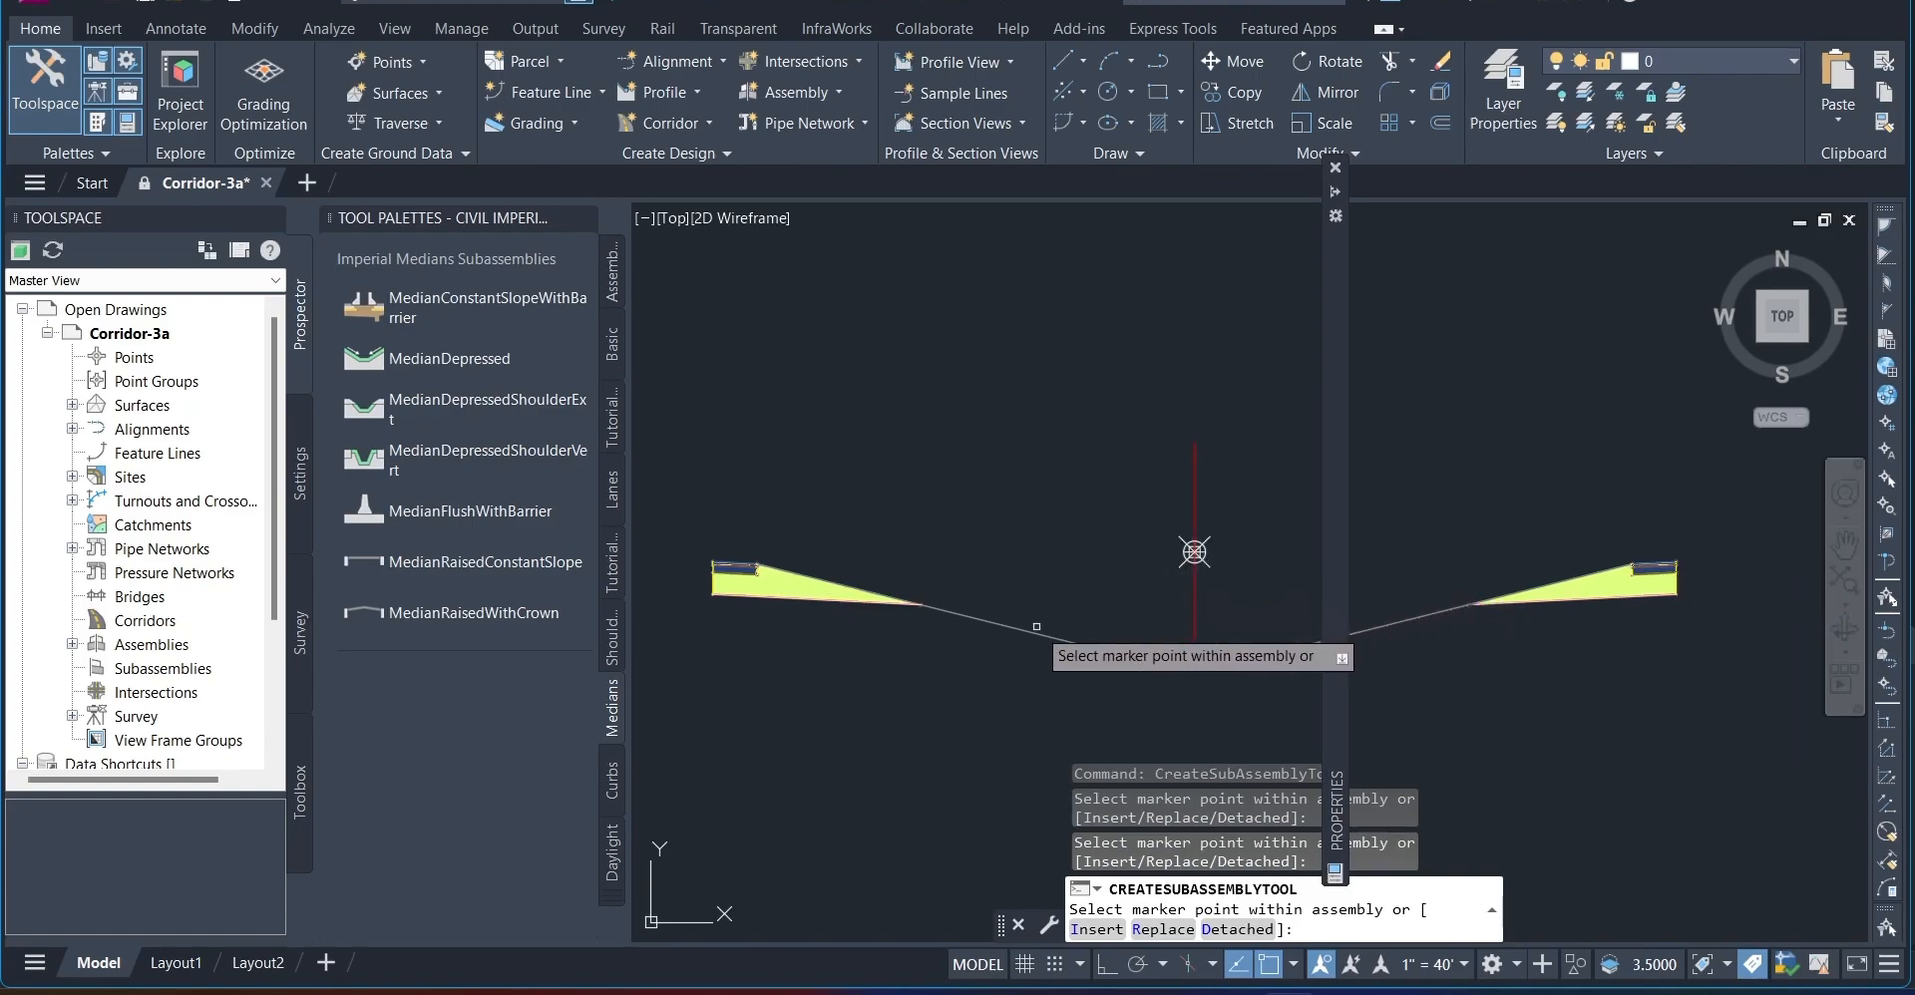
{"action": "scroll", "coordinate": [1194, 551], "scroll_direction": "up", "scroll_amount": 2}
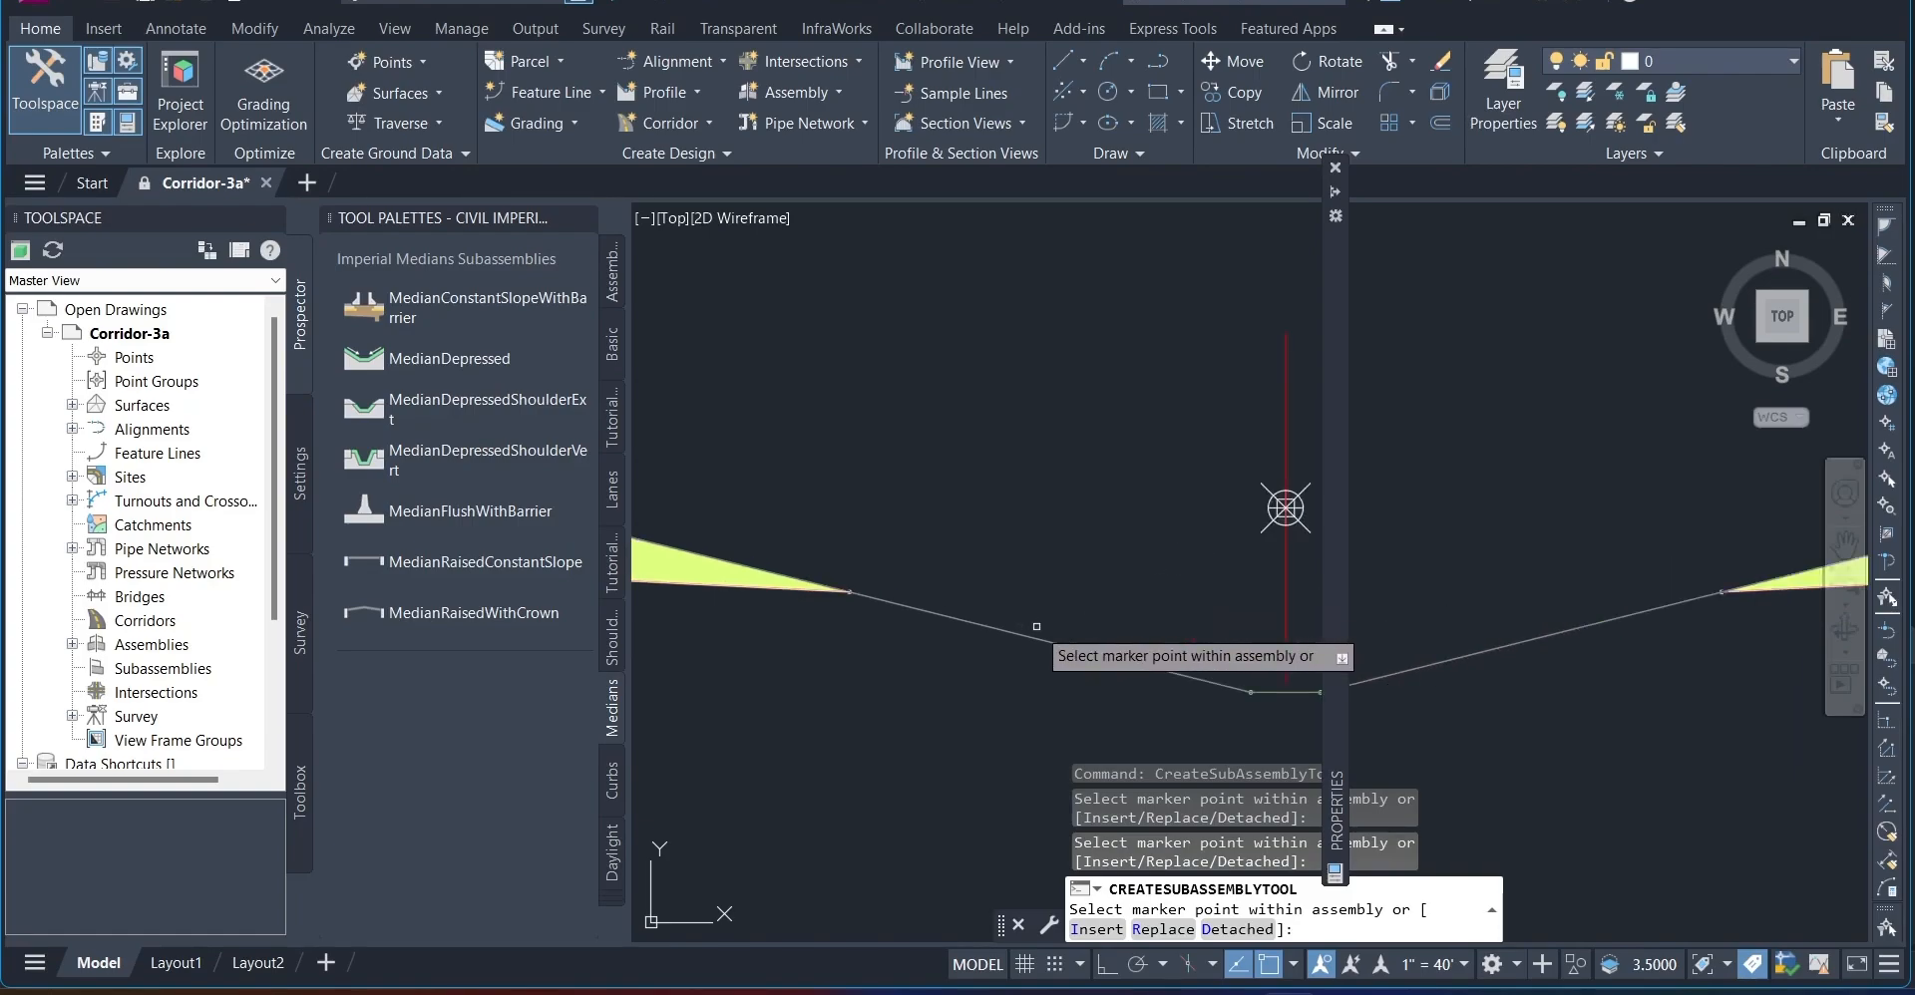
{"action": "scroll", "coordinate": [1036, 627], "scroll_direction": "up", "scroll_amount": 4}
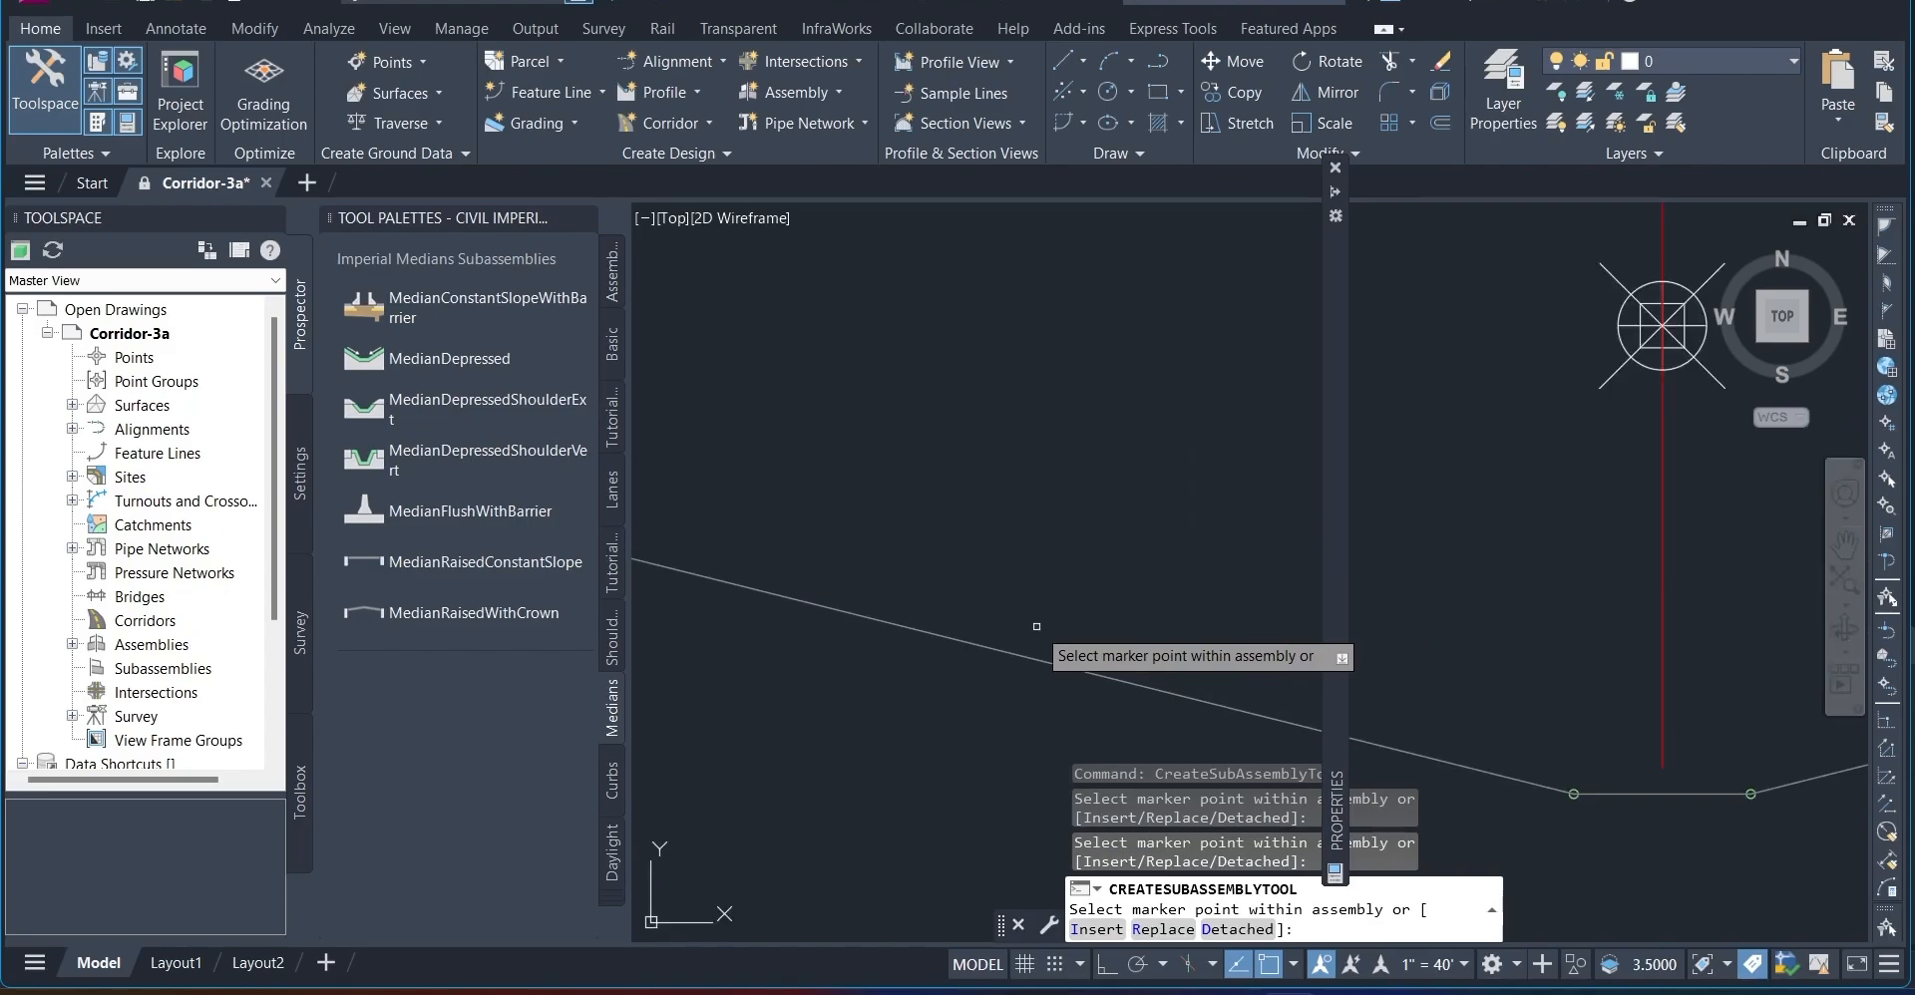
{"action": "scroll", "coordinate": [1037, 626], "scroll_direction": "down", "scroll_amount": 4}
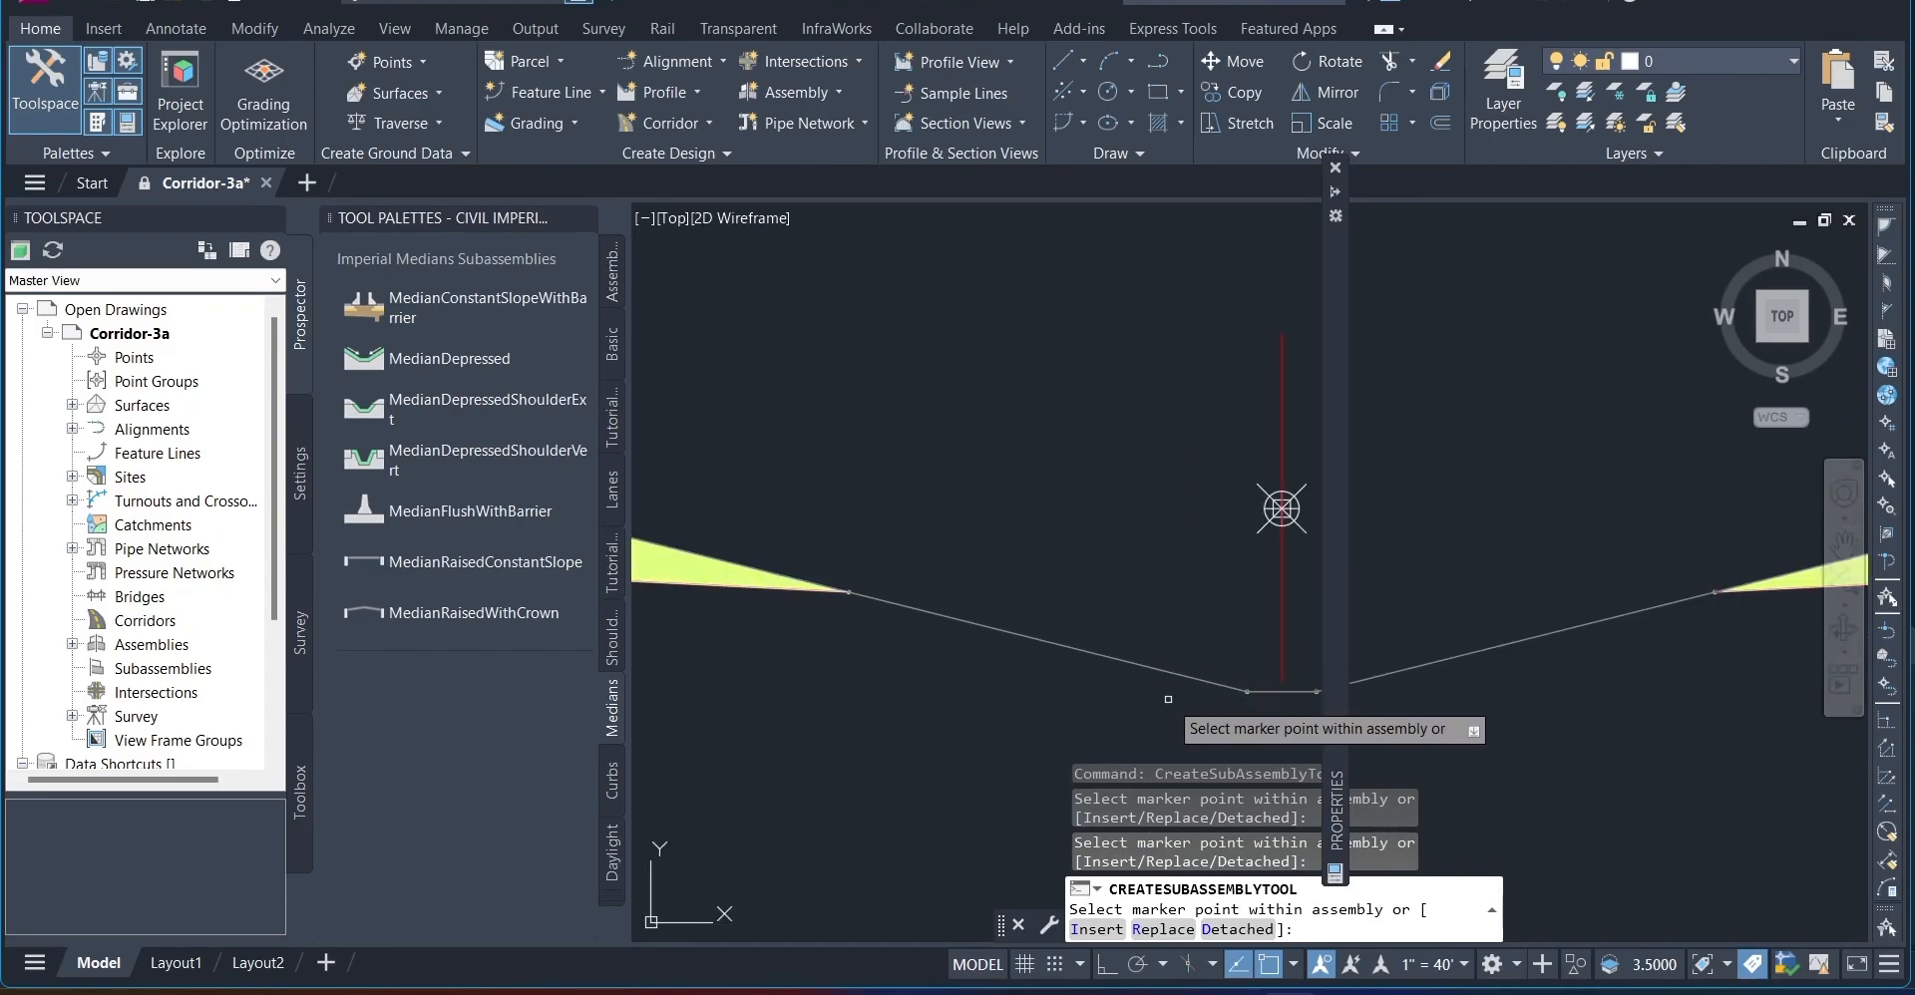
Start a LaneSuperelevationAOR subassembly from the imperial Lanes set with the side set to Left and the width to 24 feet
{"action": "left_click", "coordinate": [616, 496]}
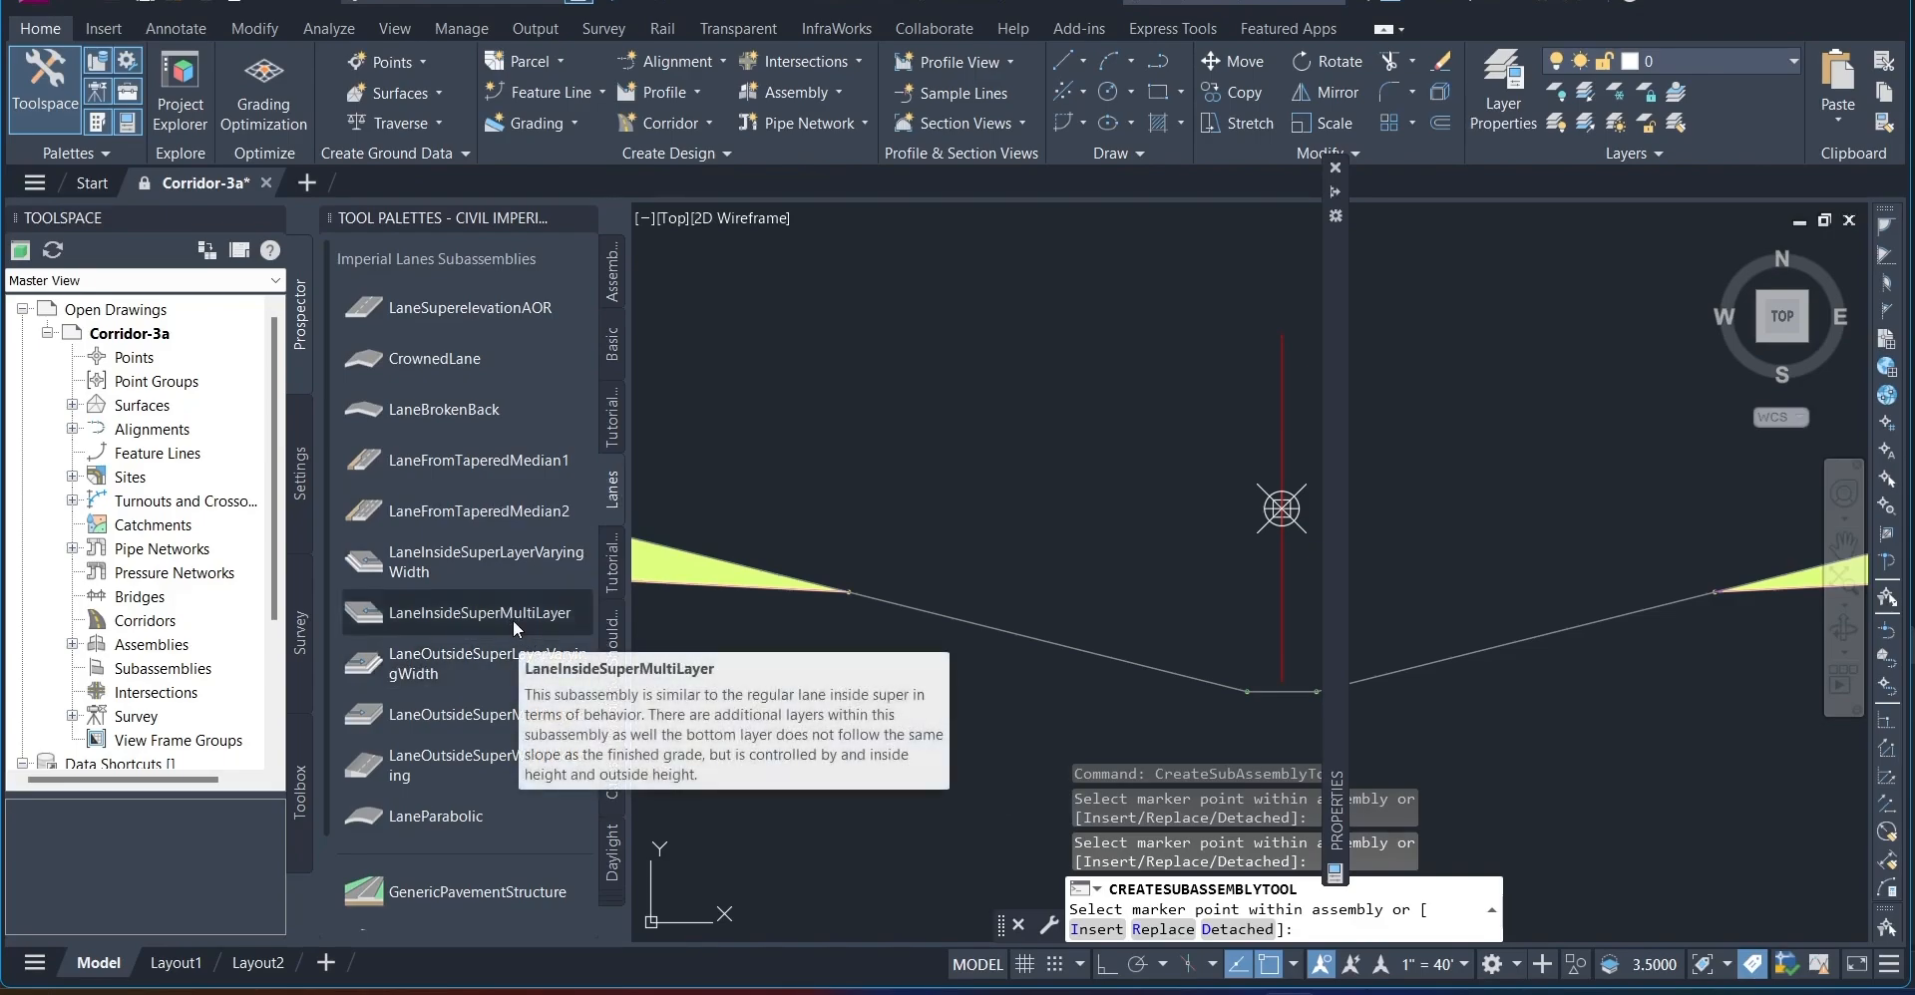
{"action": "left_click", "coordinate": [520, 316]}
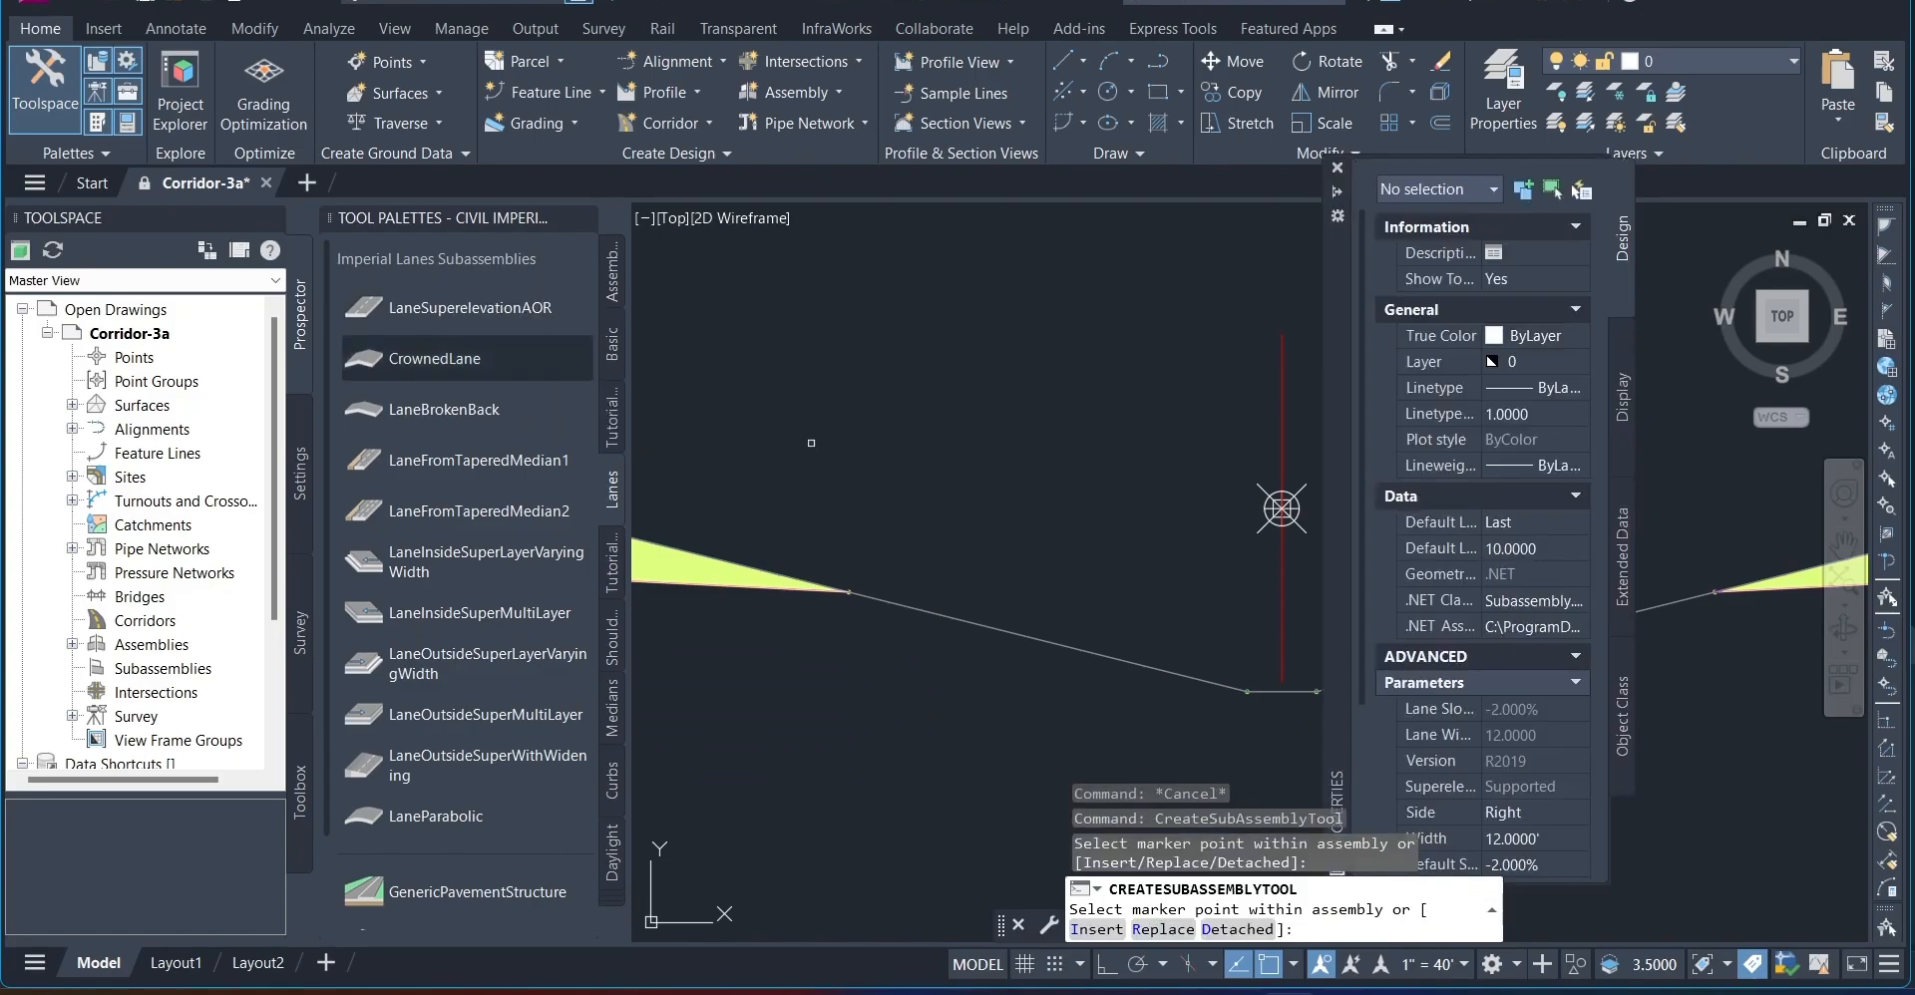
{"action": "left_click", "coordinate": [1510, 812]}
{"action": "left_click", "coordinate": [1510, 812]}
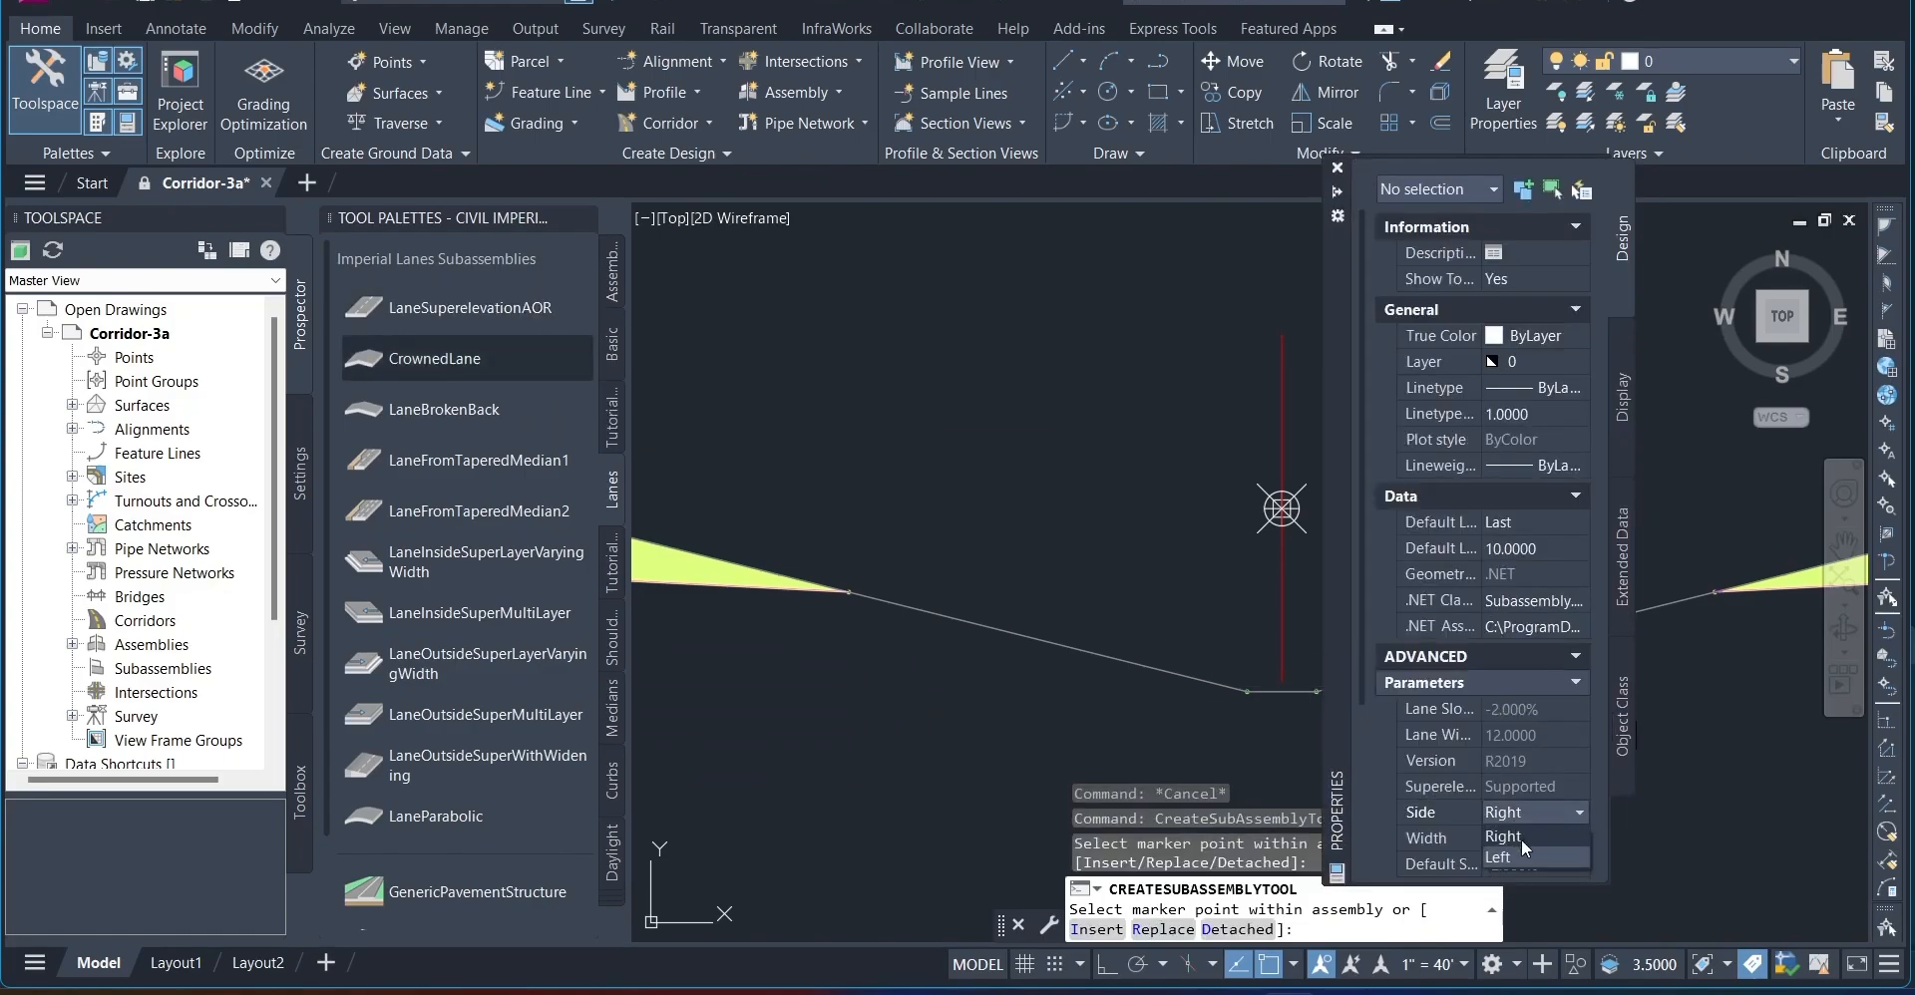
{"action": "left_click", "coordinate": [1523, 850]}
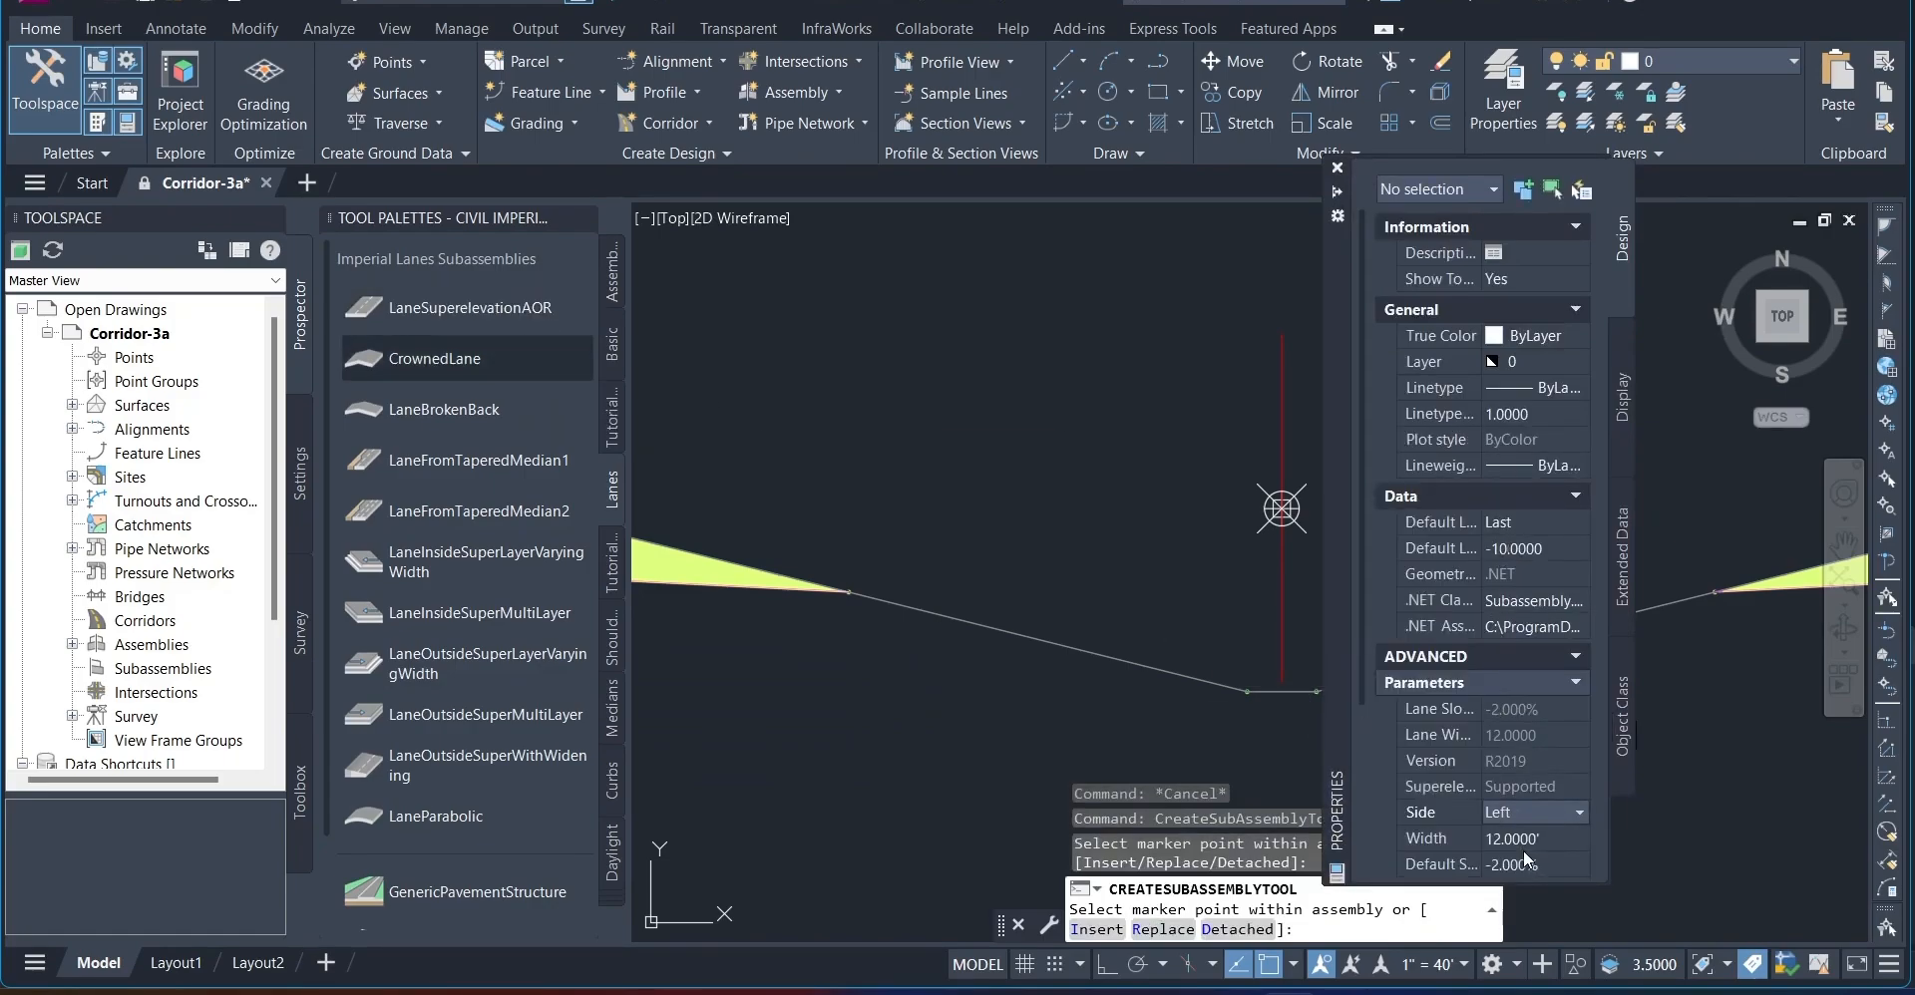
{"action": "left_click", "coordinate": [1523, 839]}
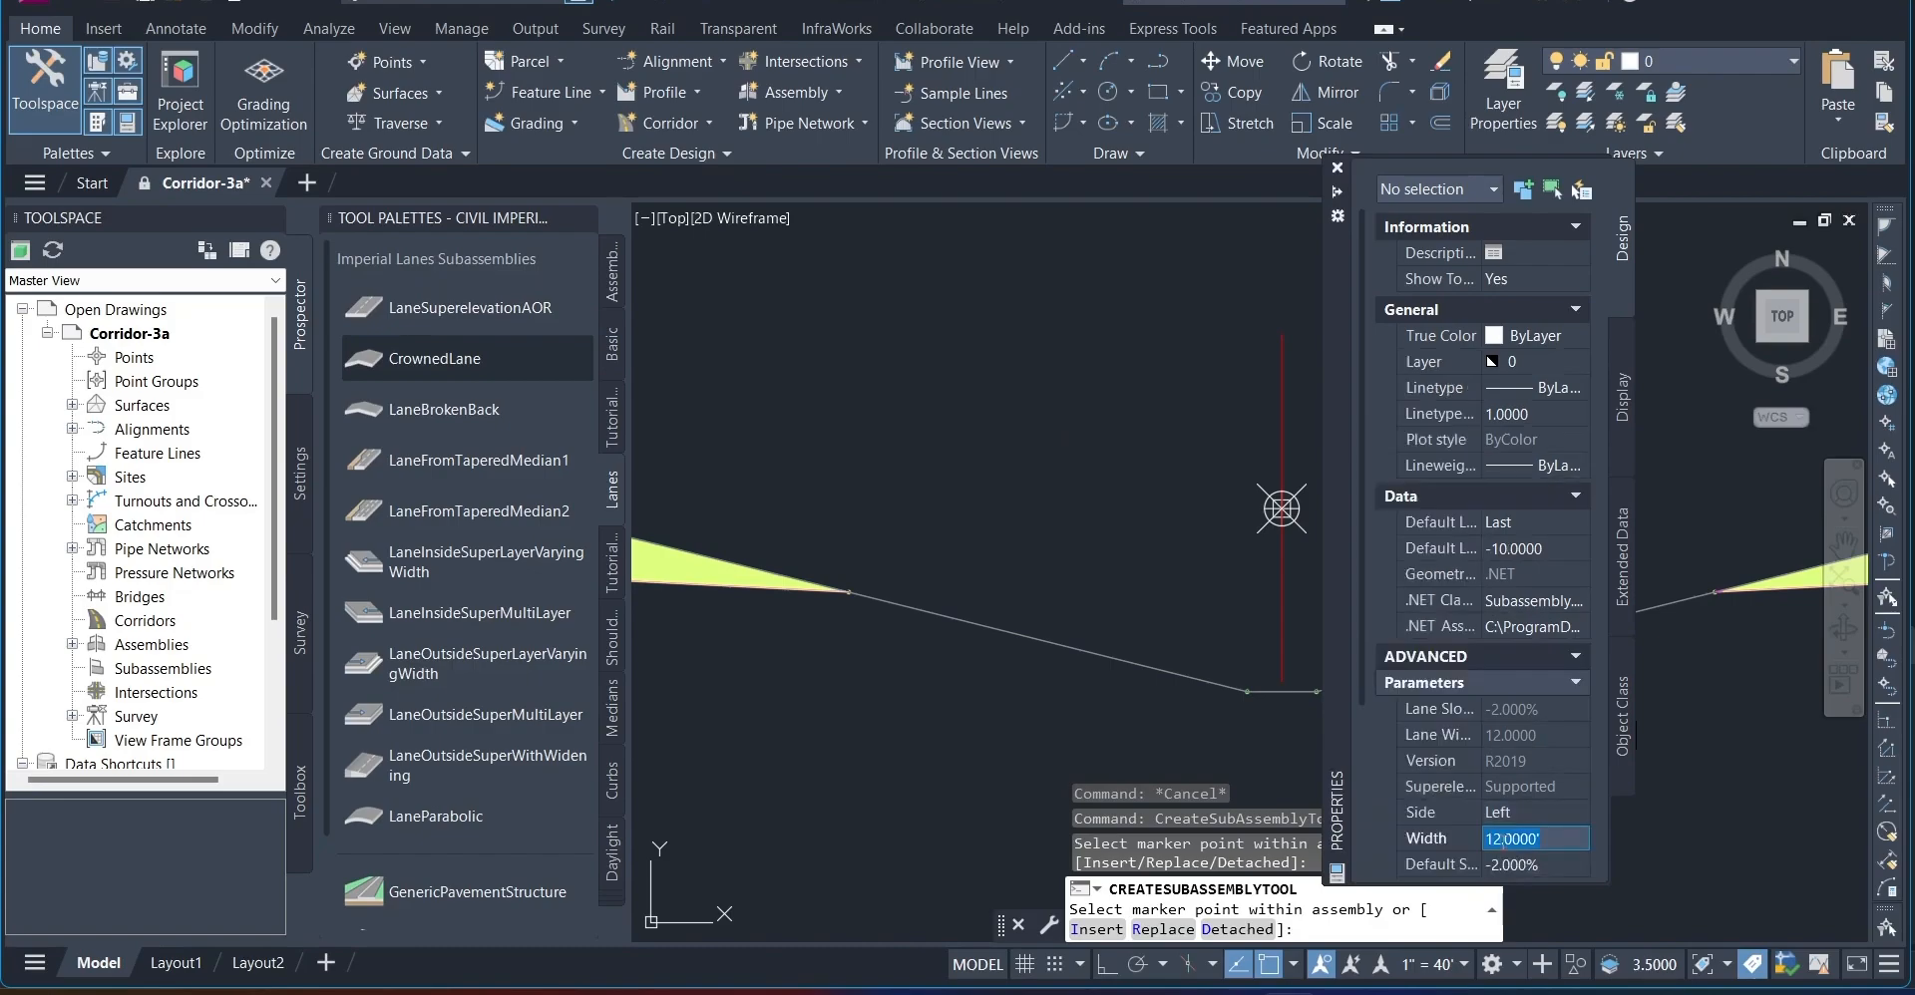
{"action": "type", "text": "24"}
{"action": "key", "text": "Return"}
Attach the left LaneSuperelevationAOR lane to the upper outer marker point of the median's left paved shoulder
{"action": "scroll", "coordinate": [791, 564], "scroll_direction": "down", "scroll_amount": 2}
{"action": "scroll", "coordinate": [1075, 540], "scroll_direction": "up", "scroll_amount": 5}
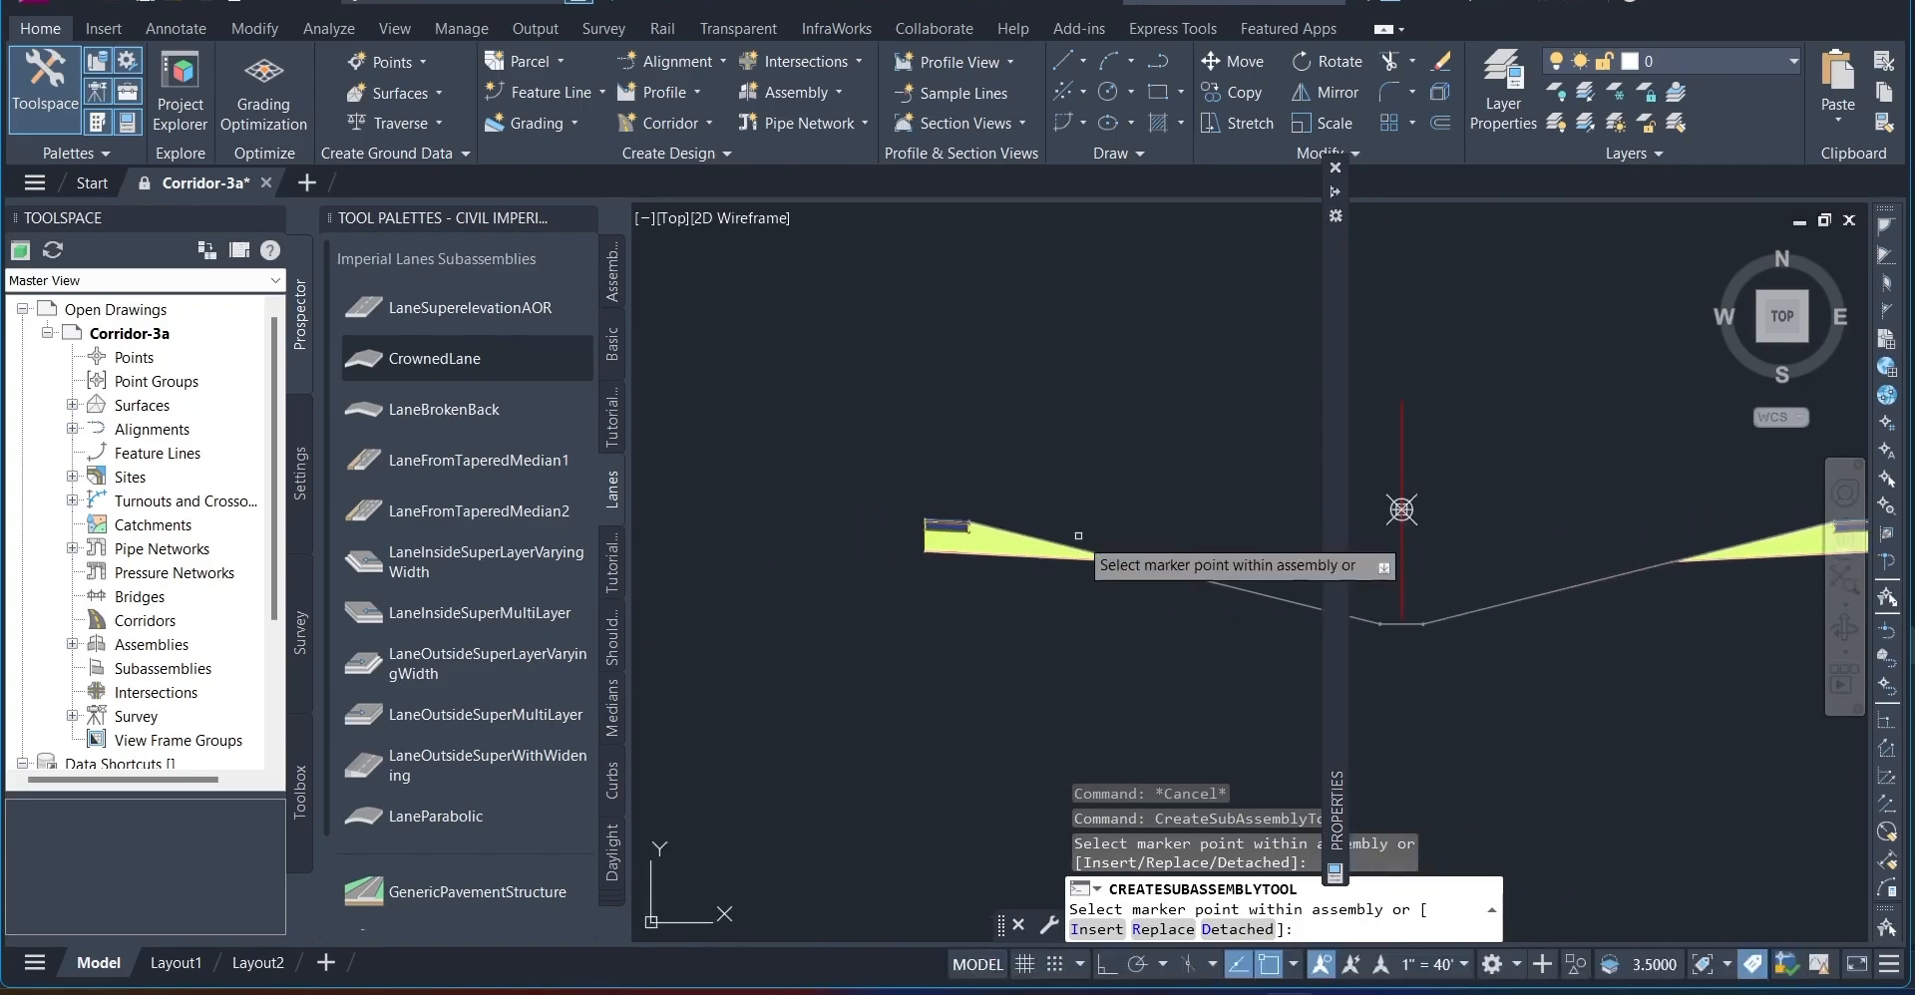
{"action": "scroll", "coordinate": [1047, 663], "scroll_direction": "down", "scroll_amount": 3}
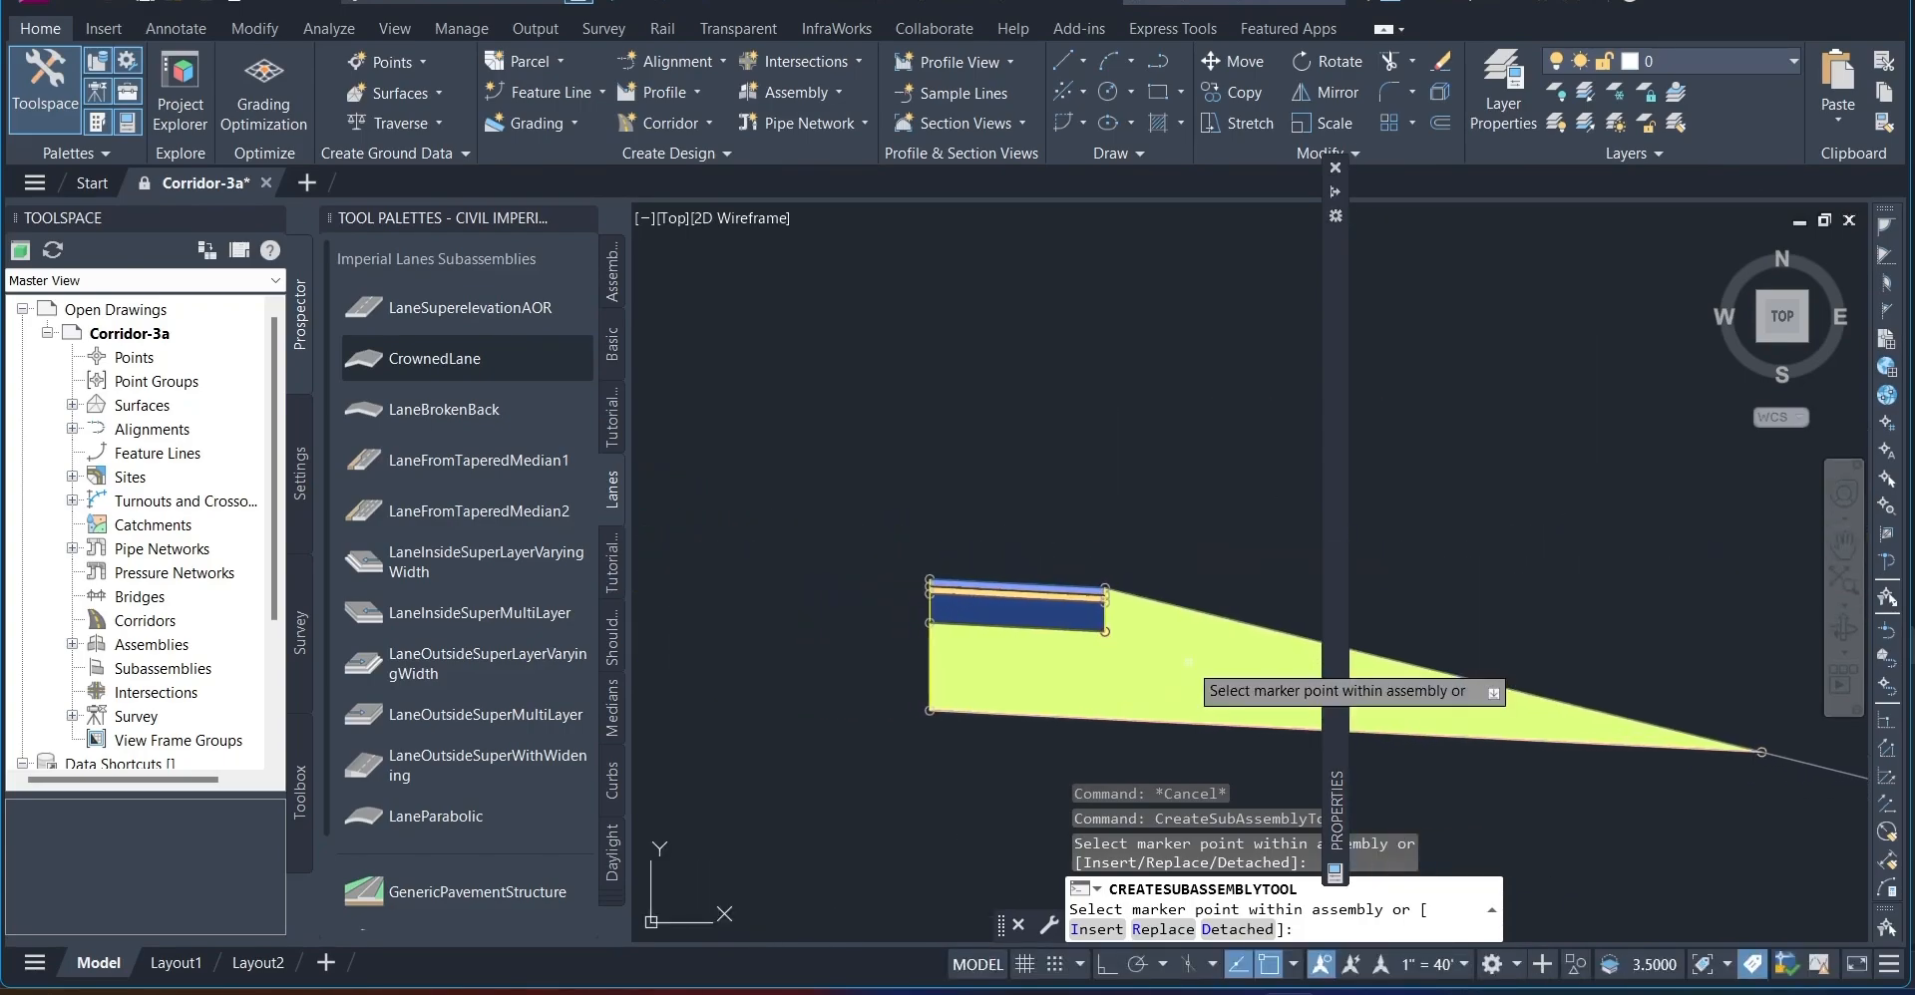
{"action": "mouse_move", "coordinate": [1326, 622]}
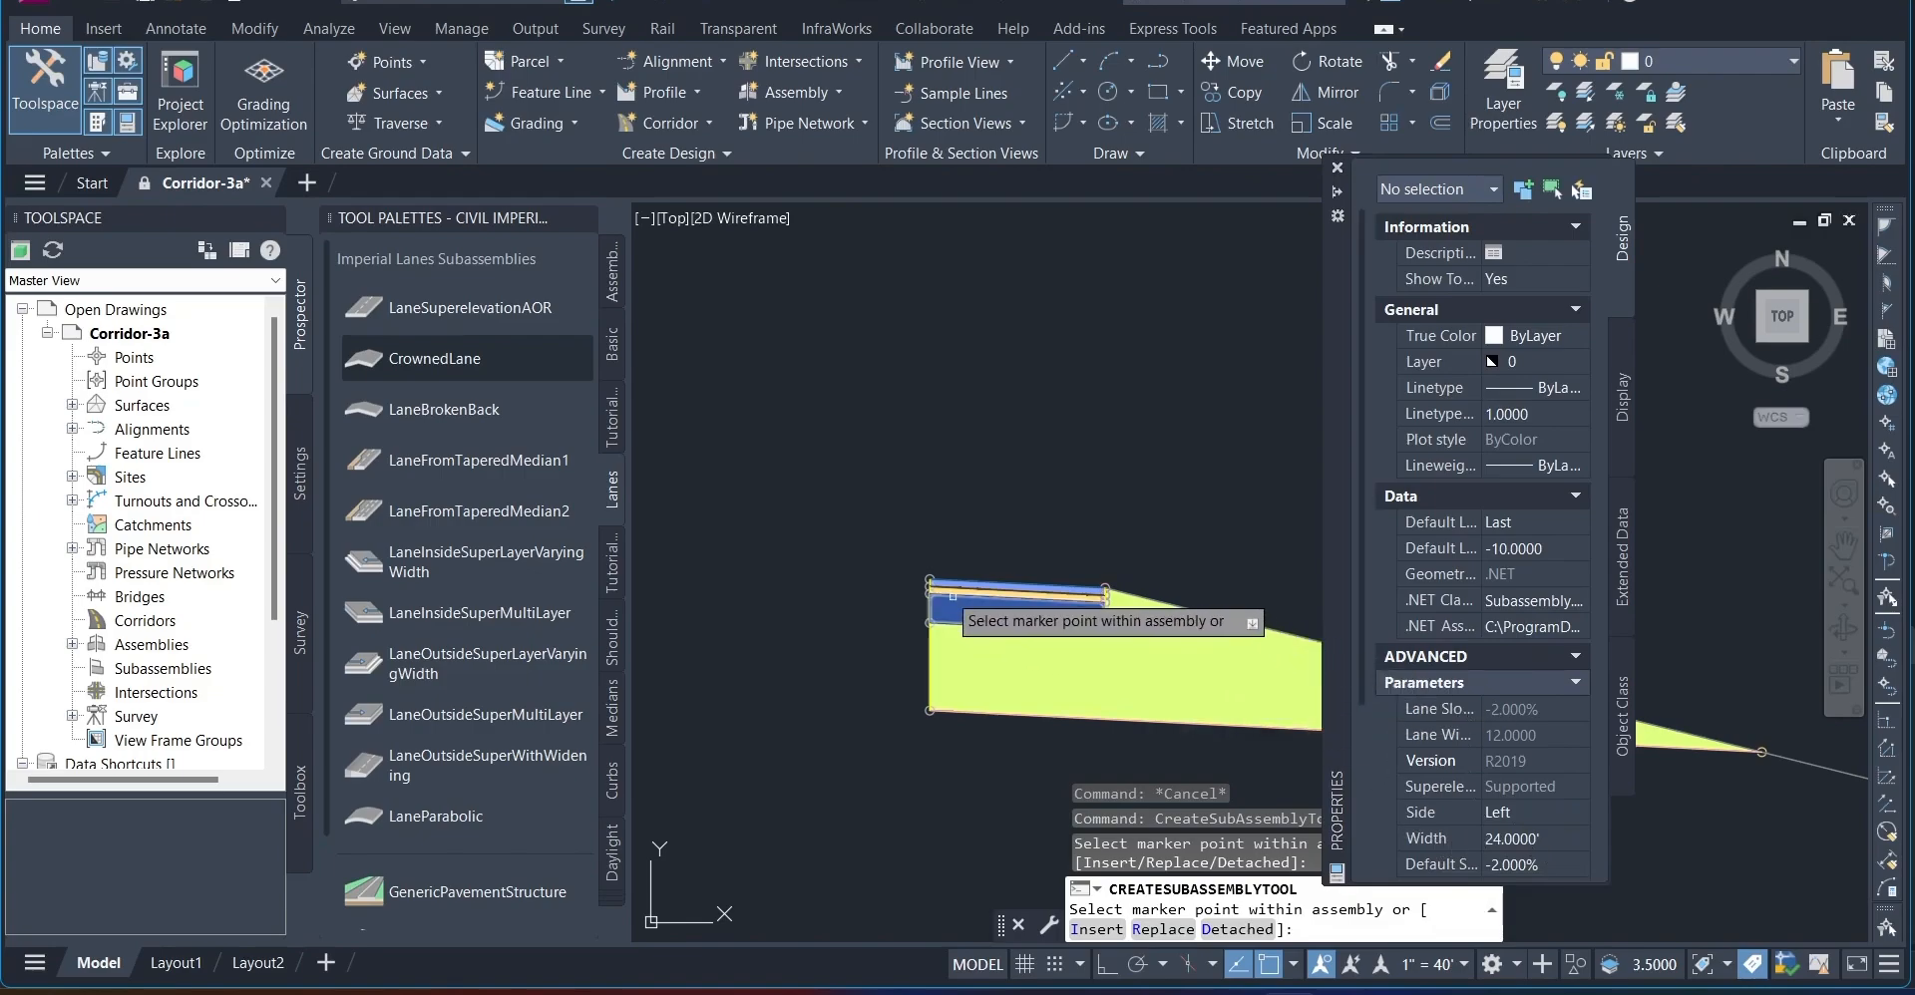
{"action": "scroll", "coordinate": [915, 566], "scroll_direction": "up", "scroll_amount": 3}
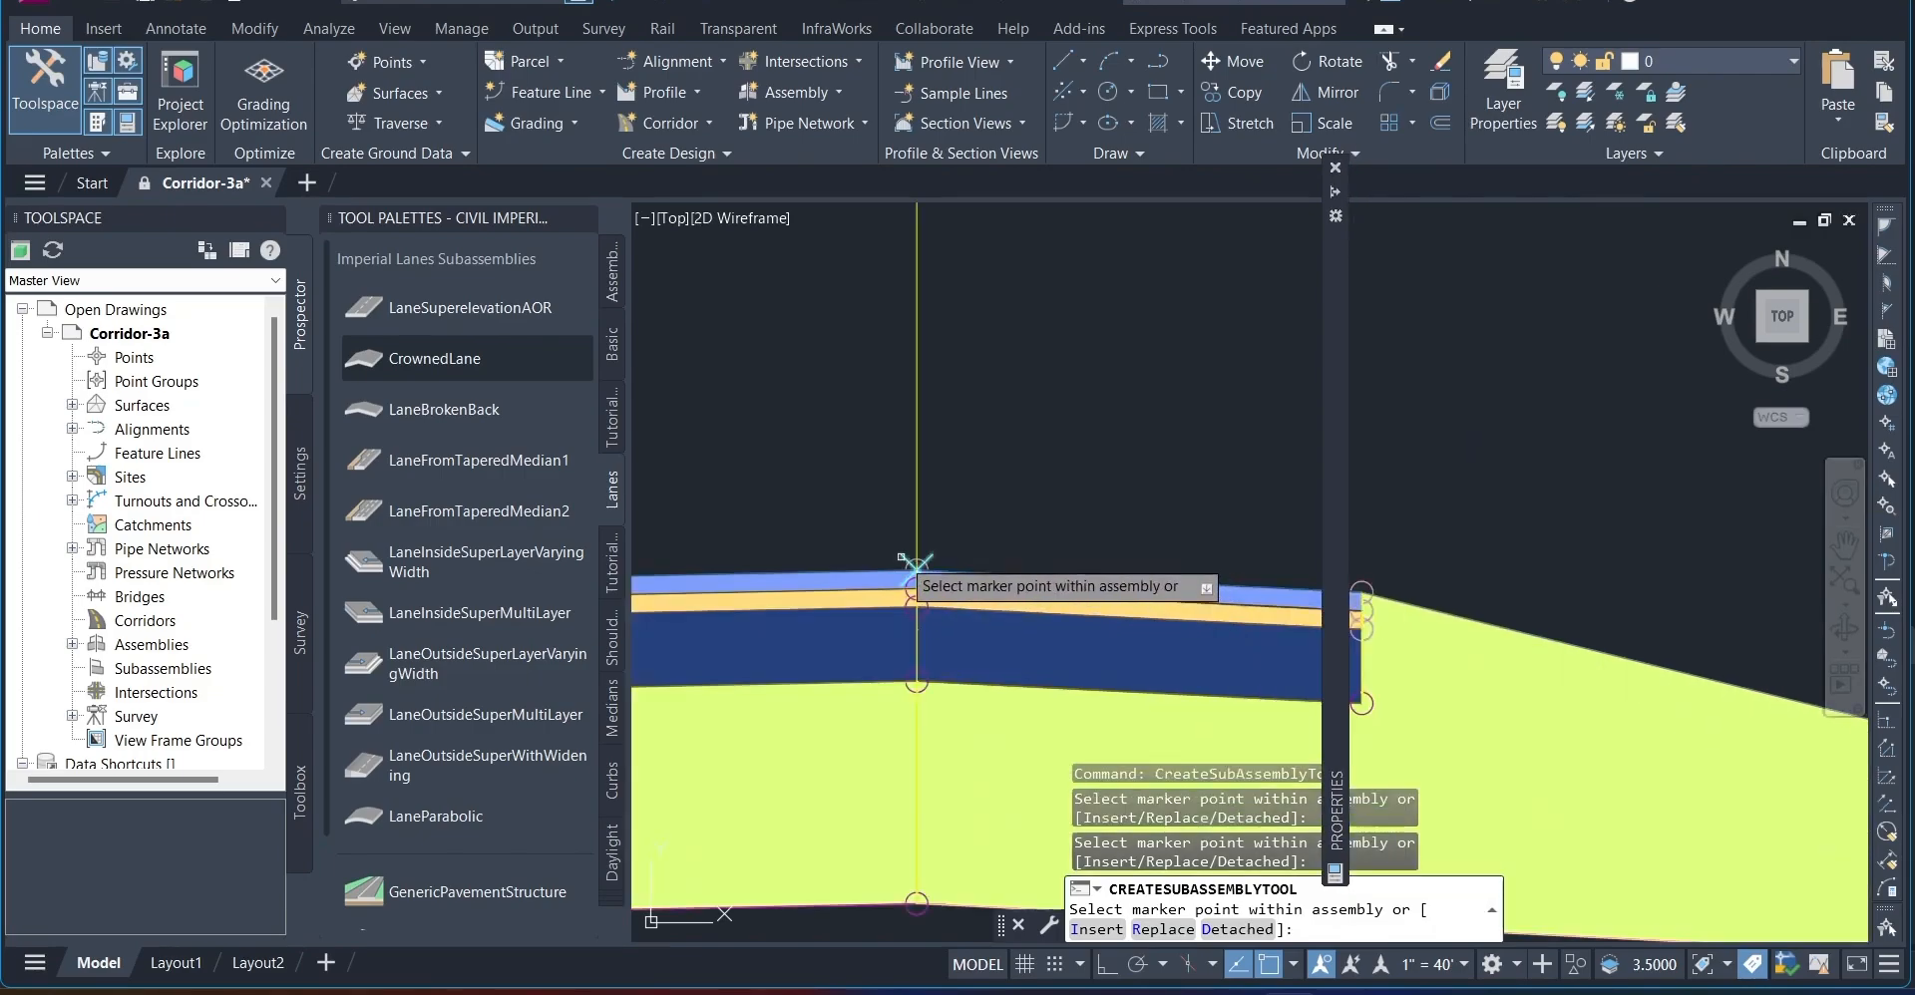
{"action": "scroll", "coordinate": [916, 566], "scroll_direction": "down", "scroll_amount": 2}
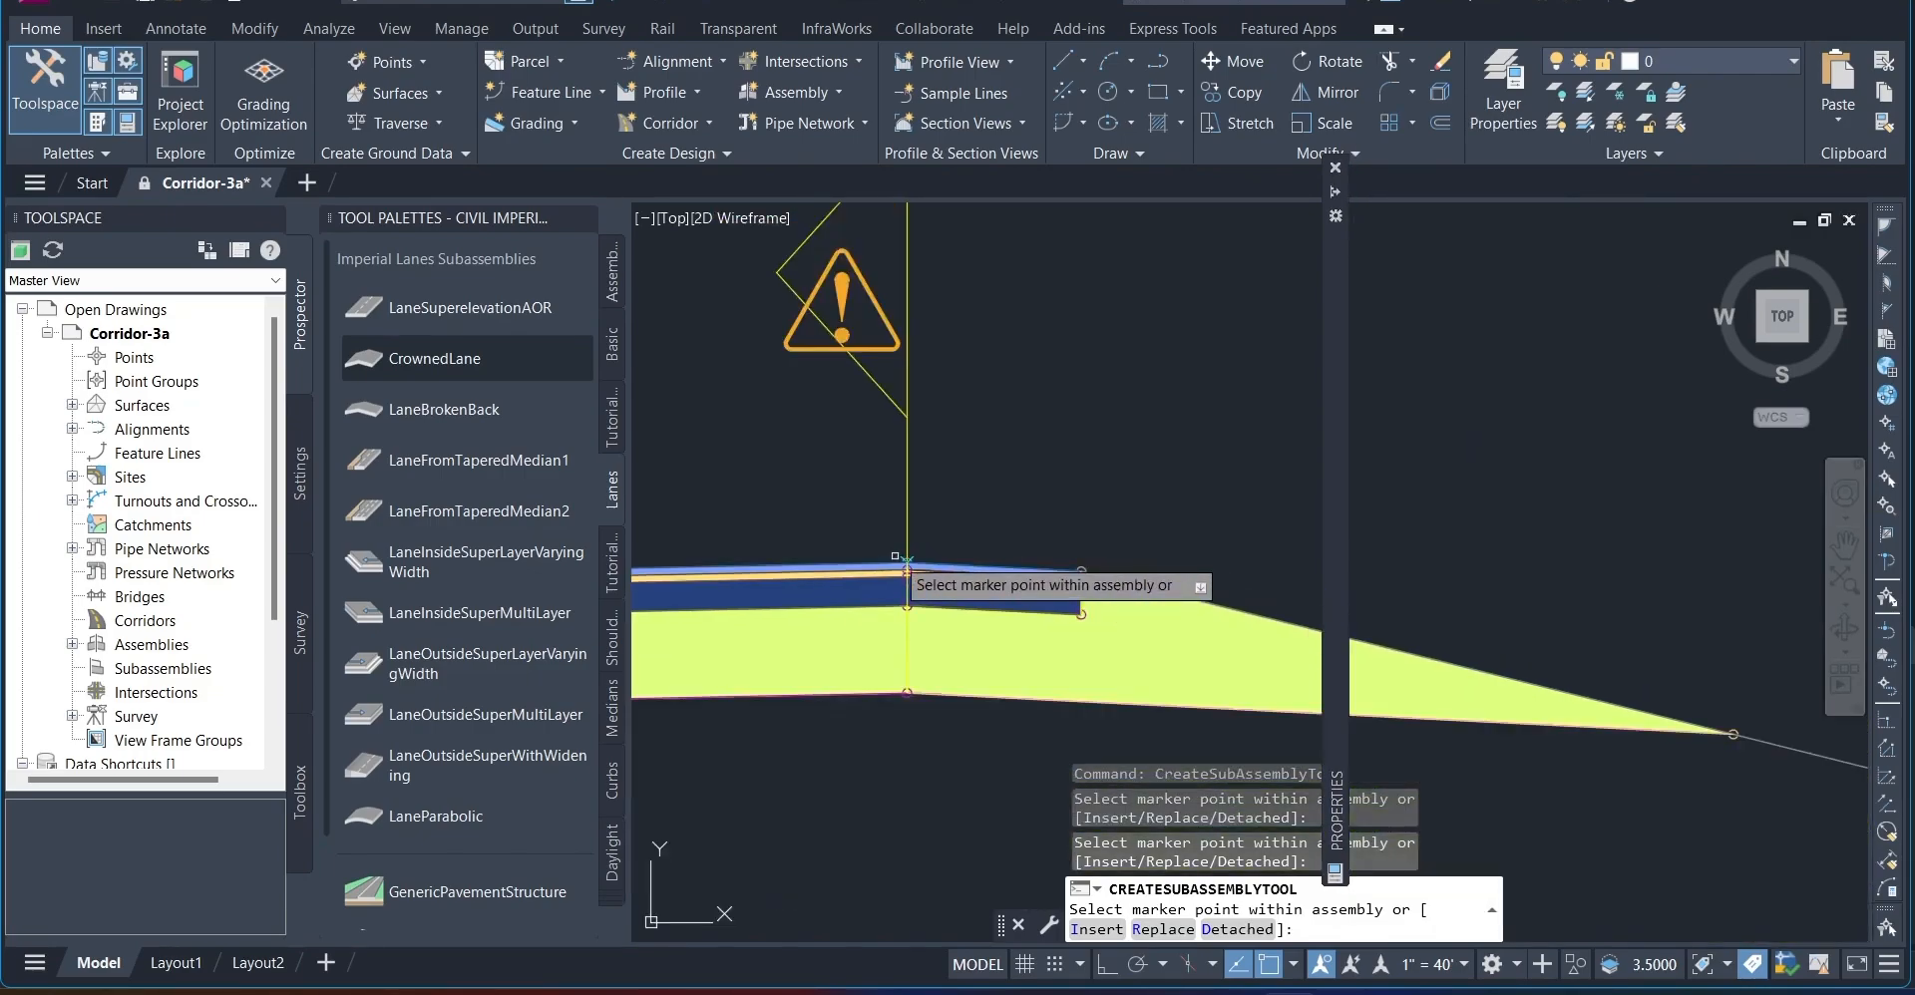
Start a ShoulderExtendSubbase subassembly from the imperial Shoulders set for the outer edge of the left lane
{"action": "scroll", "coordinate": [907, 566], "scroll_direction": "down", "scroll_amount": 2}
{"action": "middle_click_drag", "start_coordinate": [854, 688], "coordinate": [1266, 664]}
{"action": "middle_click_drag", "start_coordinate": [872, 665], "coordinate": [1216, 641]}
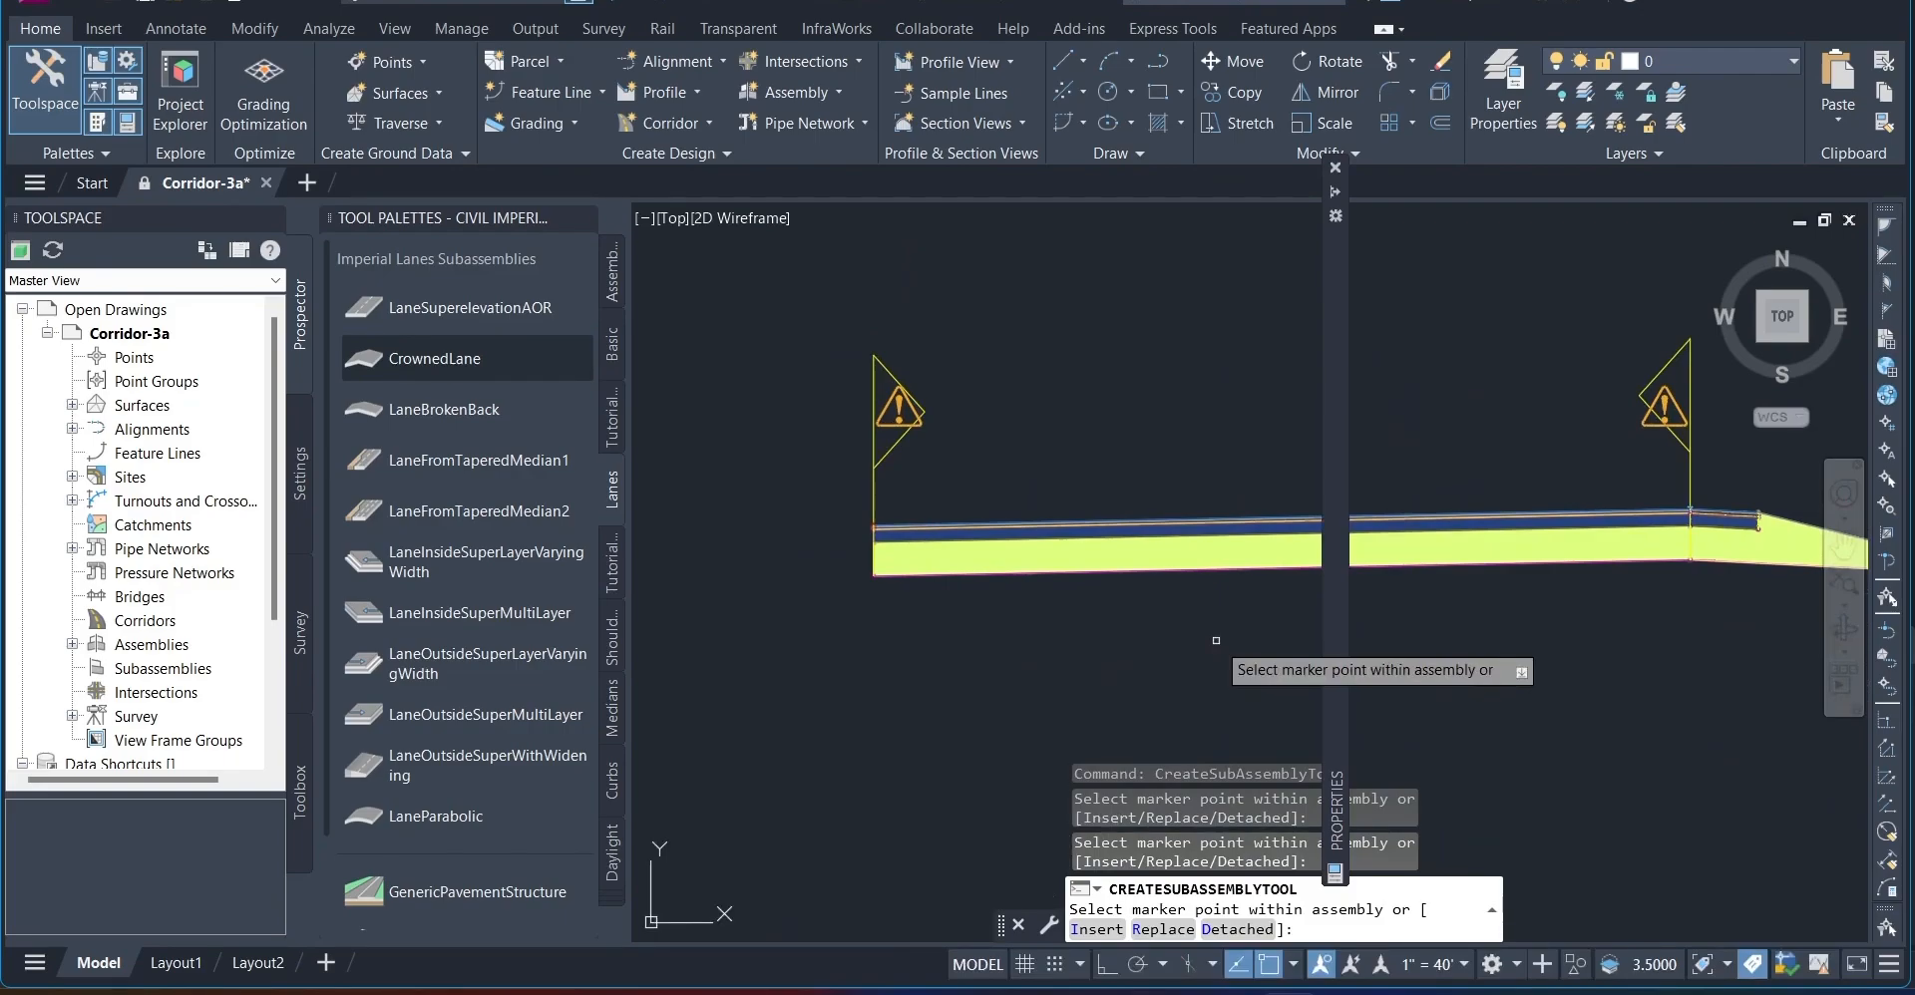
{"action": "left_click", "coordinate": [471, 314]}
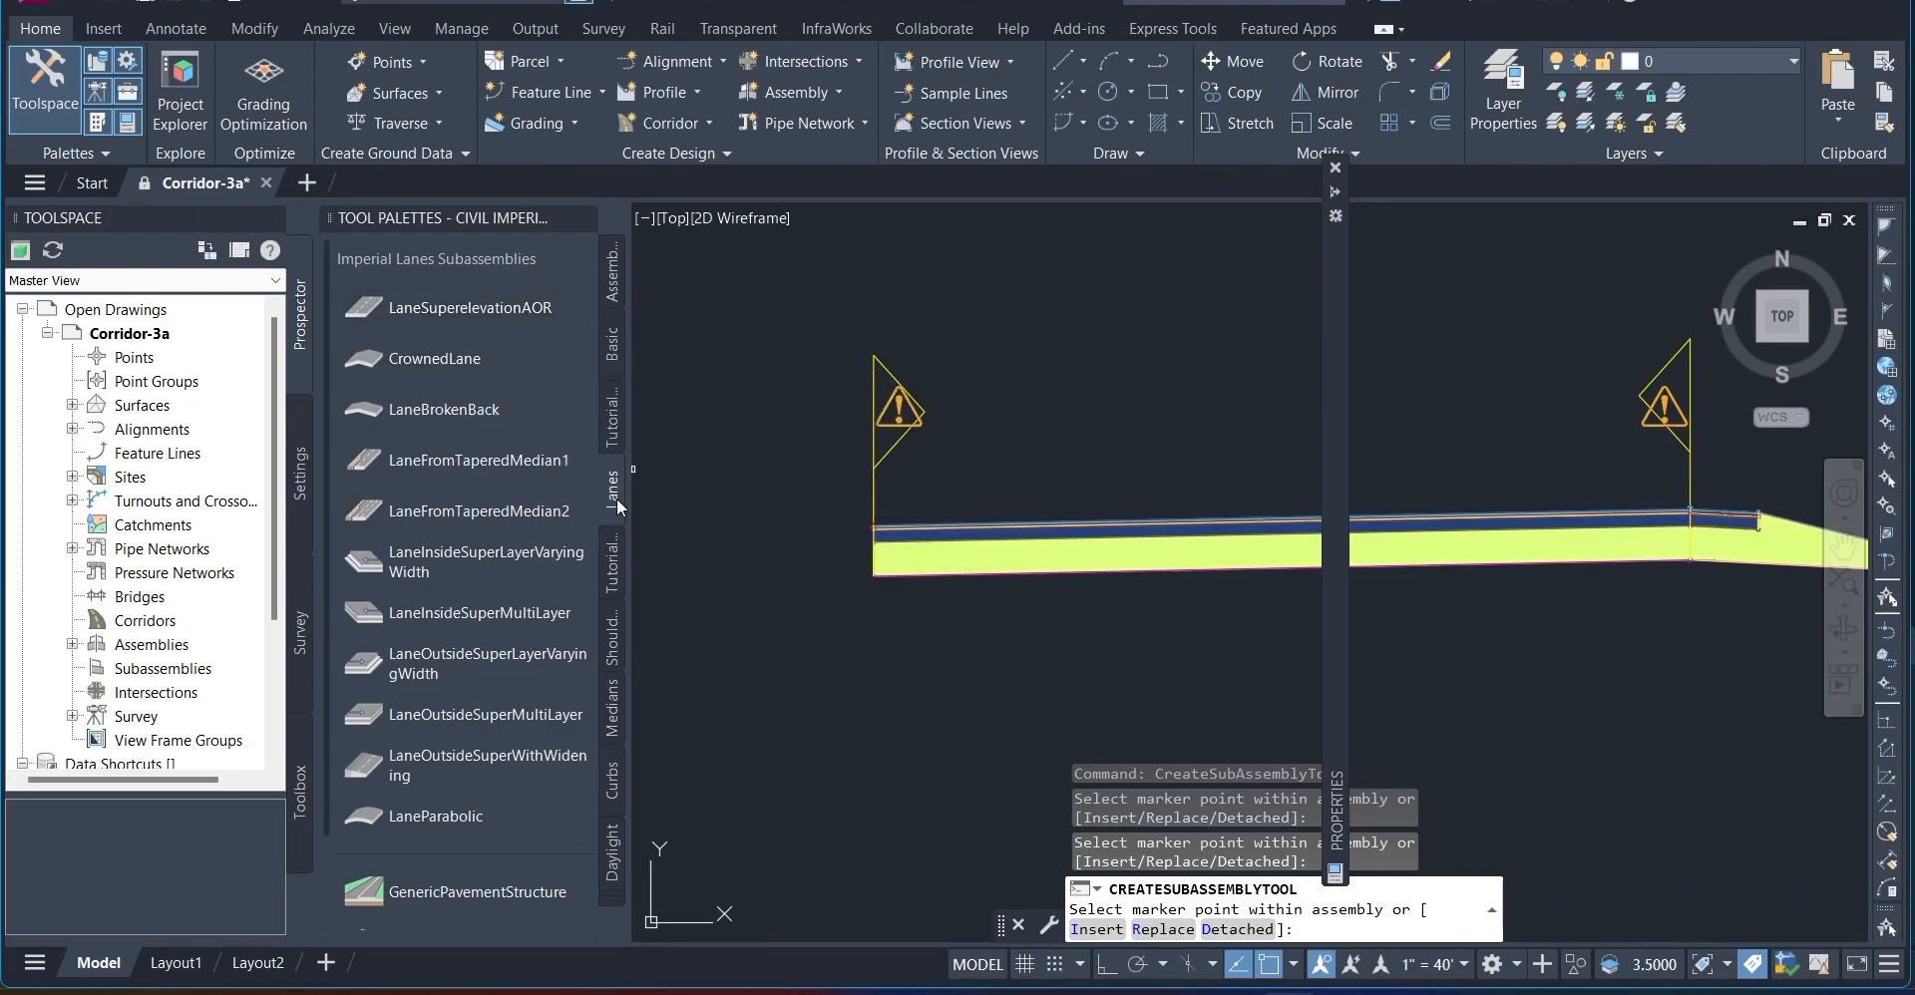
{"action": "left_click", "coordinate": [618, 636]}
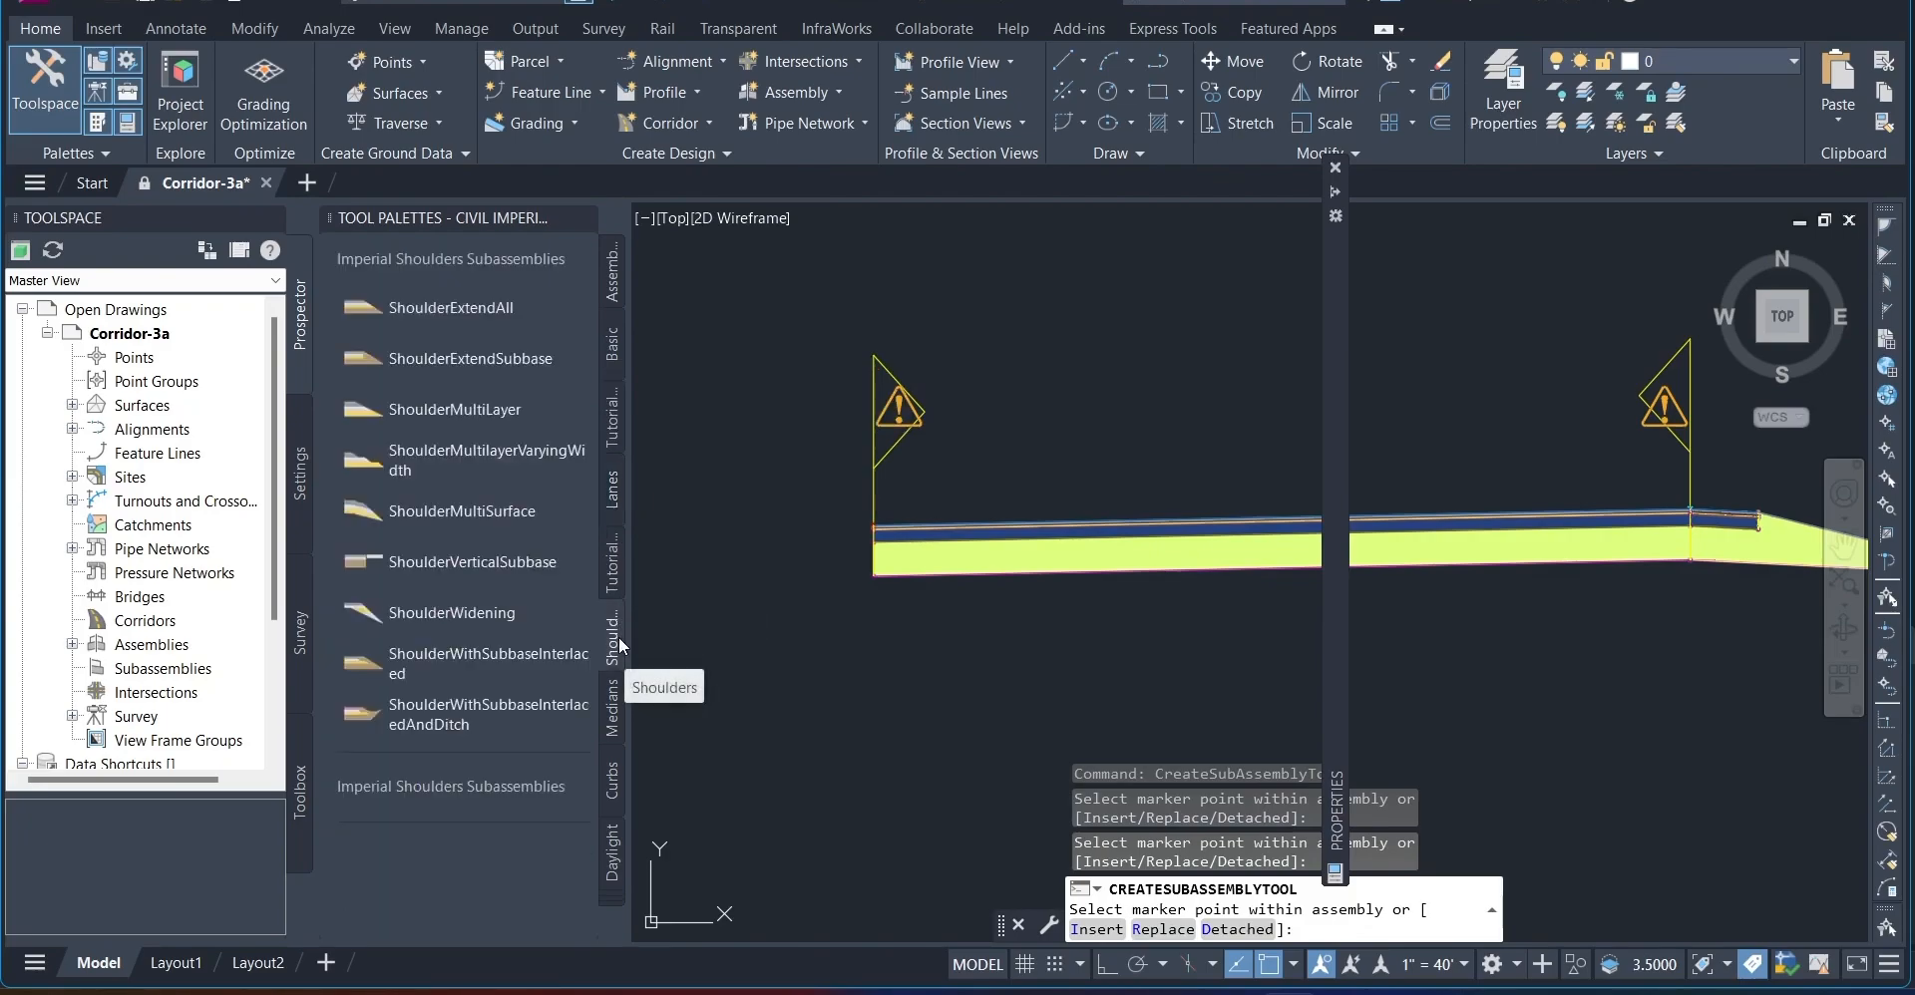
{"action": "left_click", "coordinate": [536, 357]}
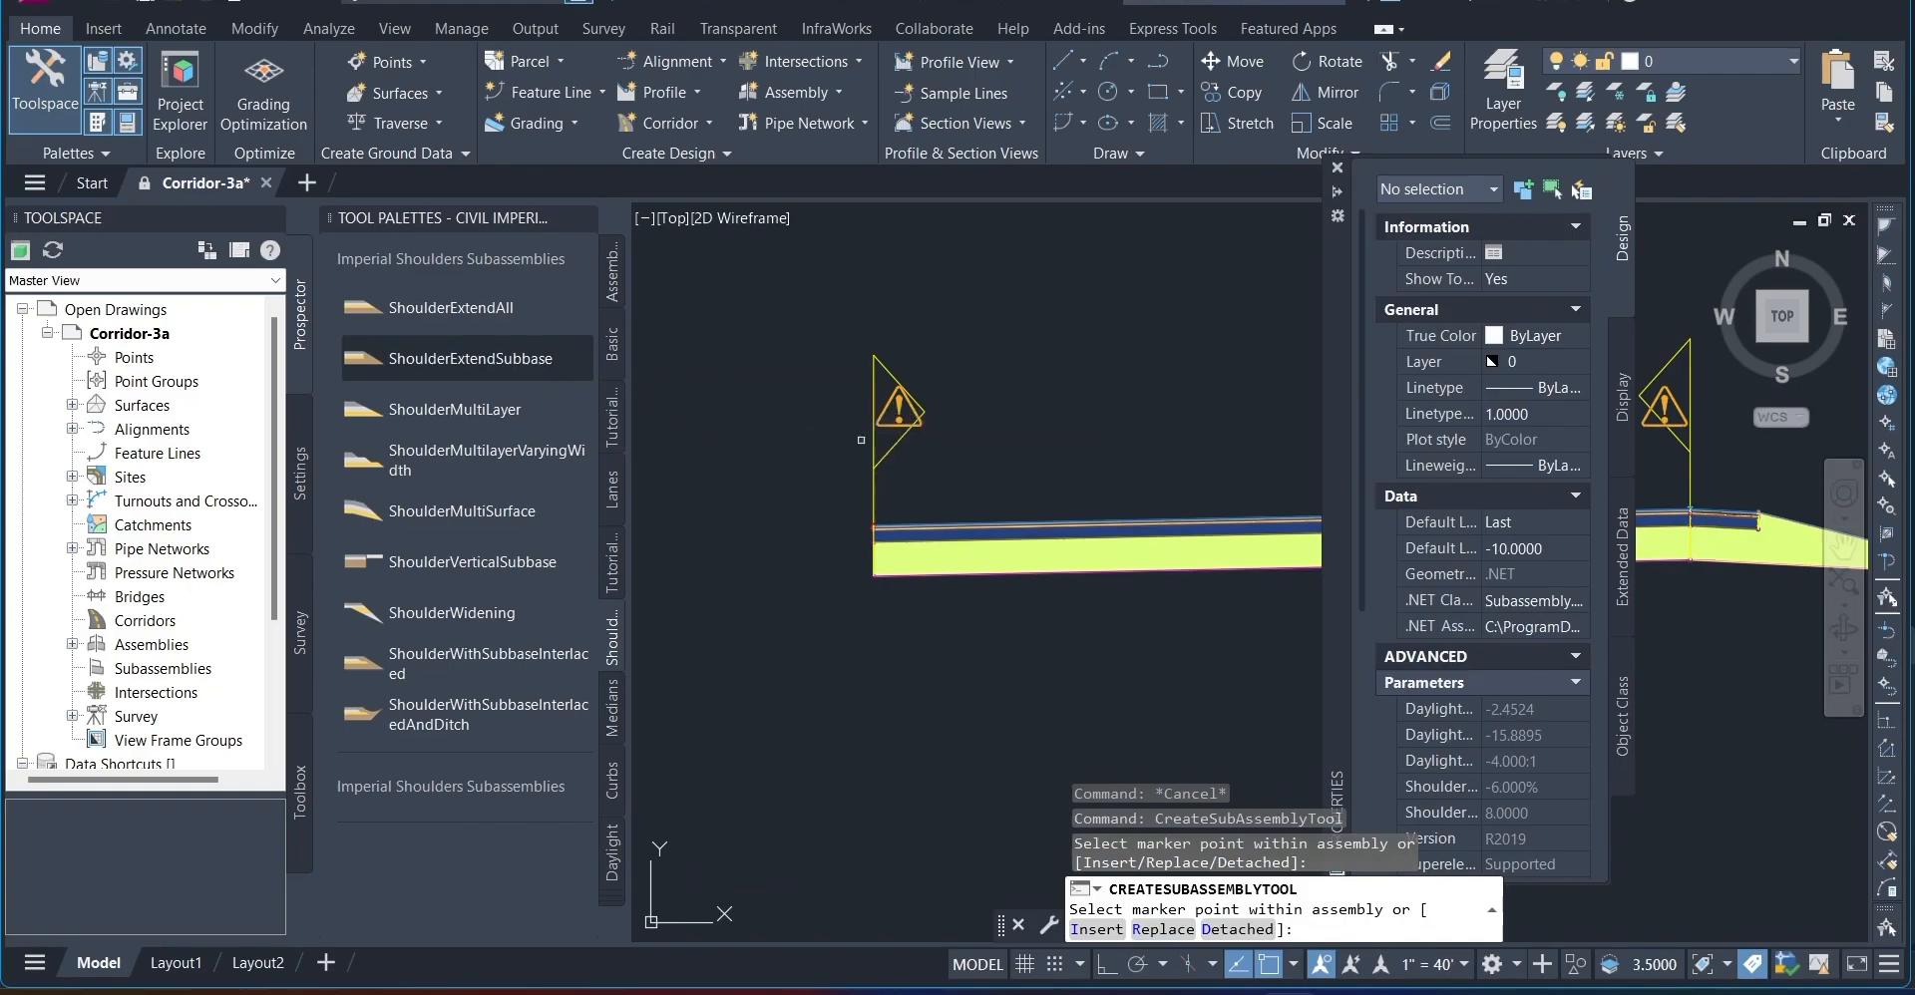
Set the left shoulder's Use Superelevation Slope option to Left Inside Shoulder
{"action": "scroll", "coordinate": [1468, 732], "scroll_direction": "down", "scroll_amount": 3}
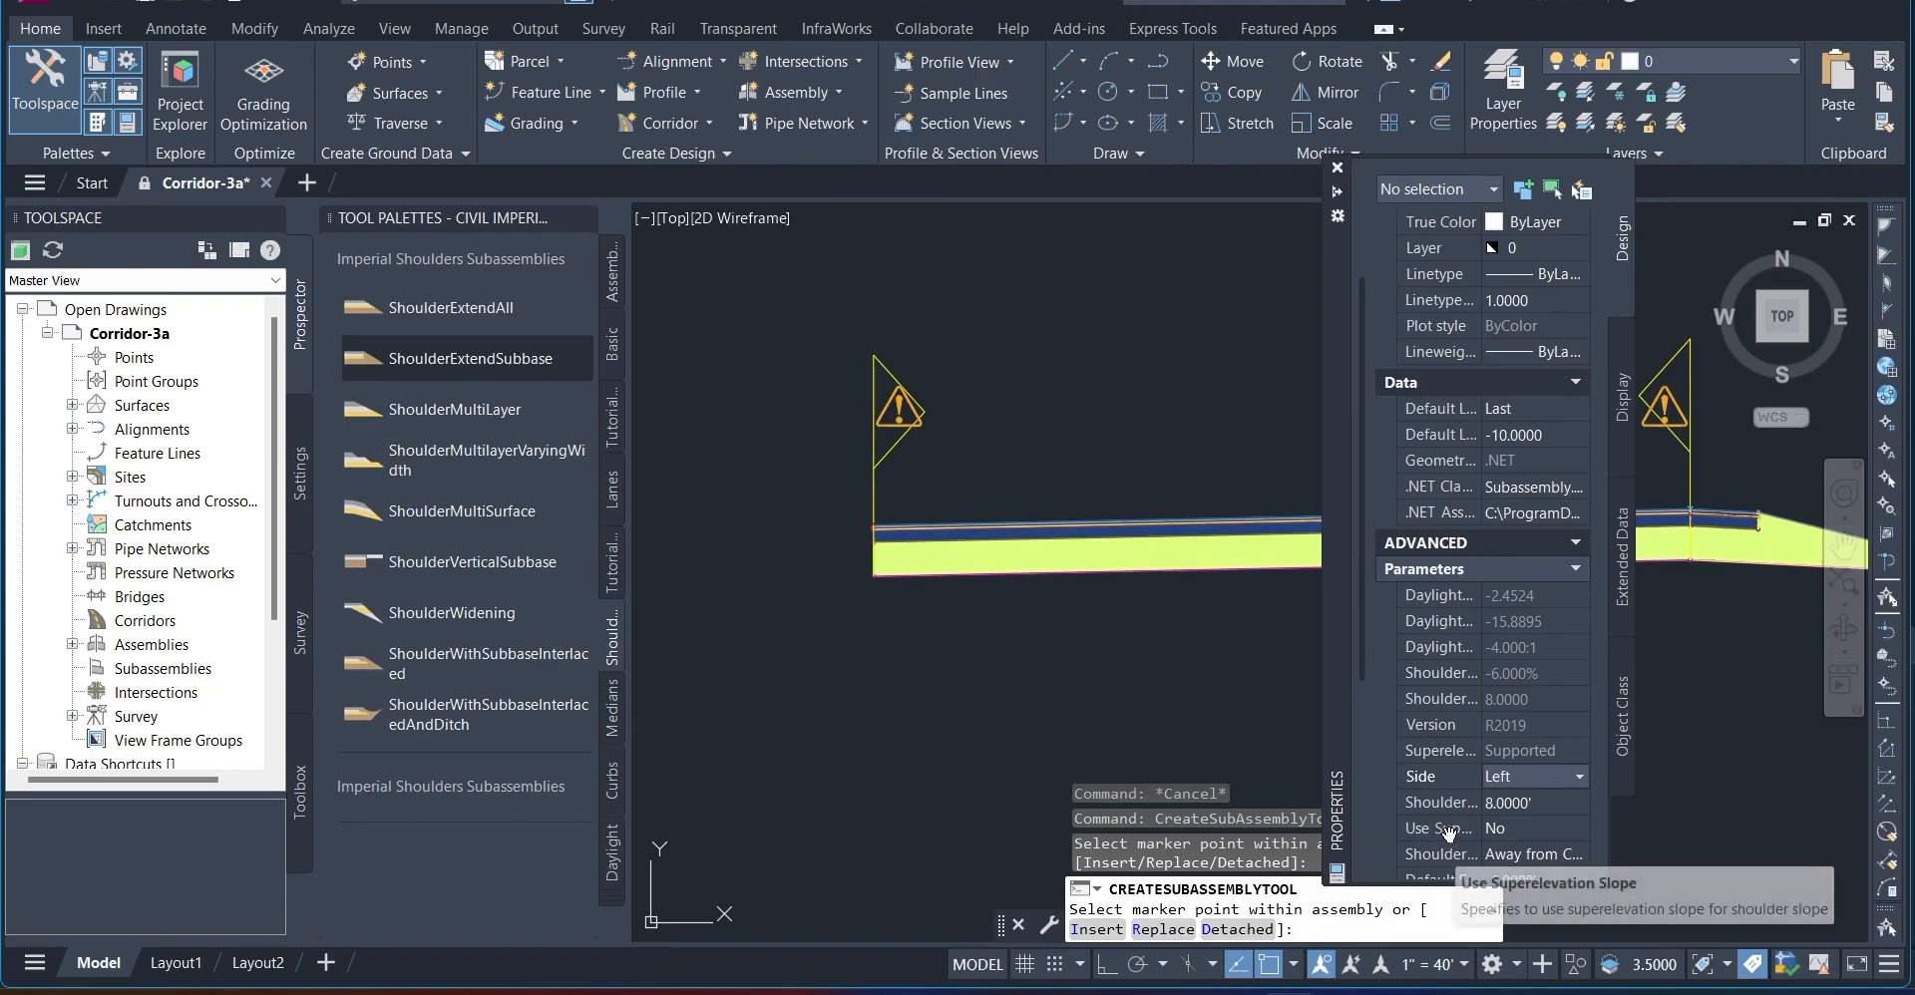
{"action": "left_click", "coordinate": [1504, 831]}
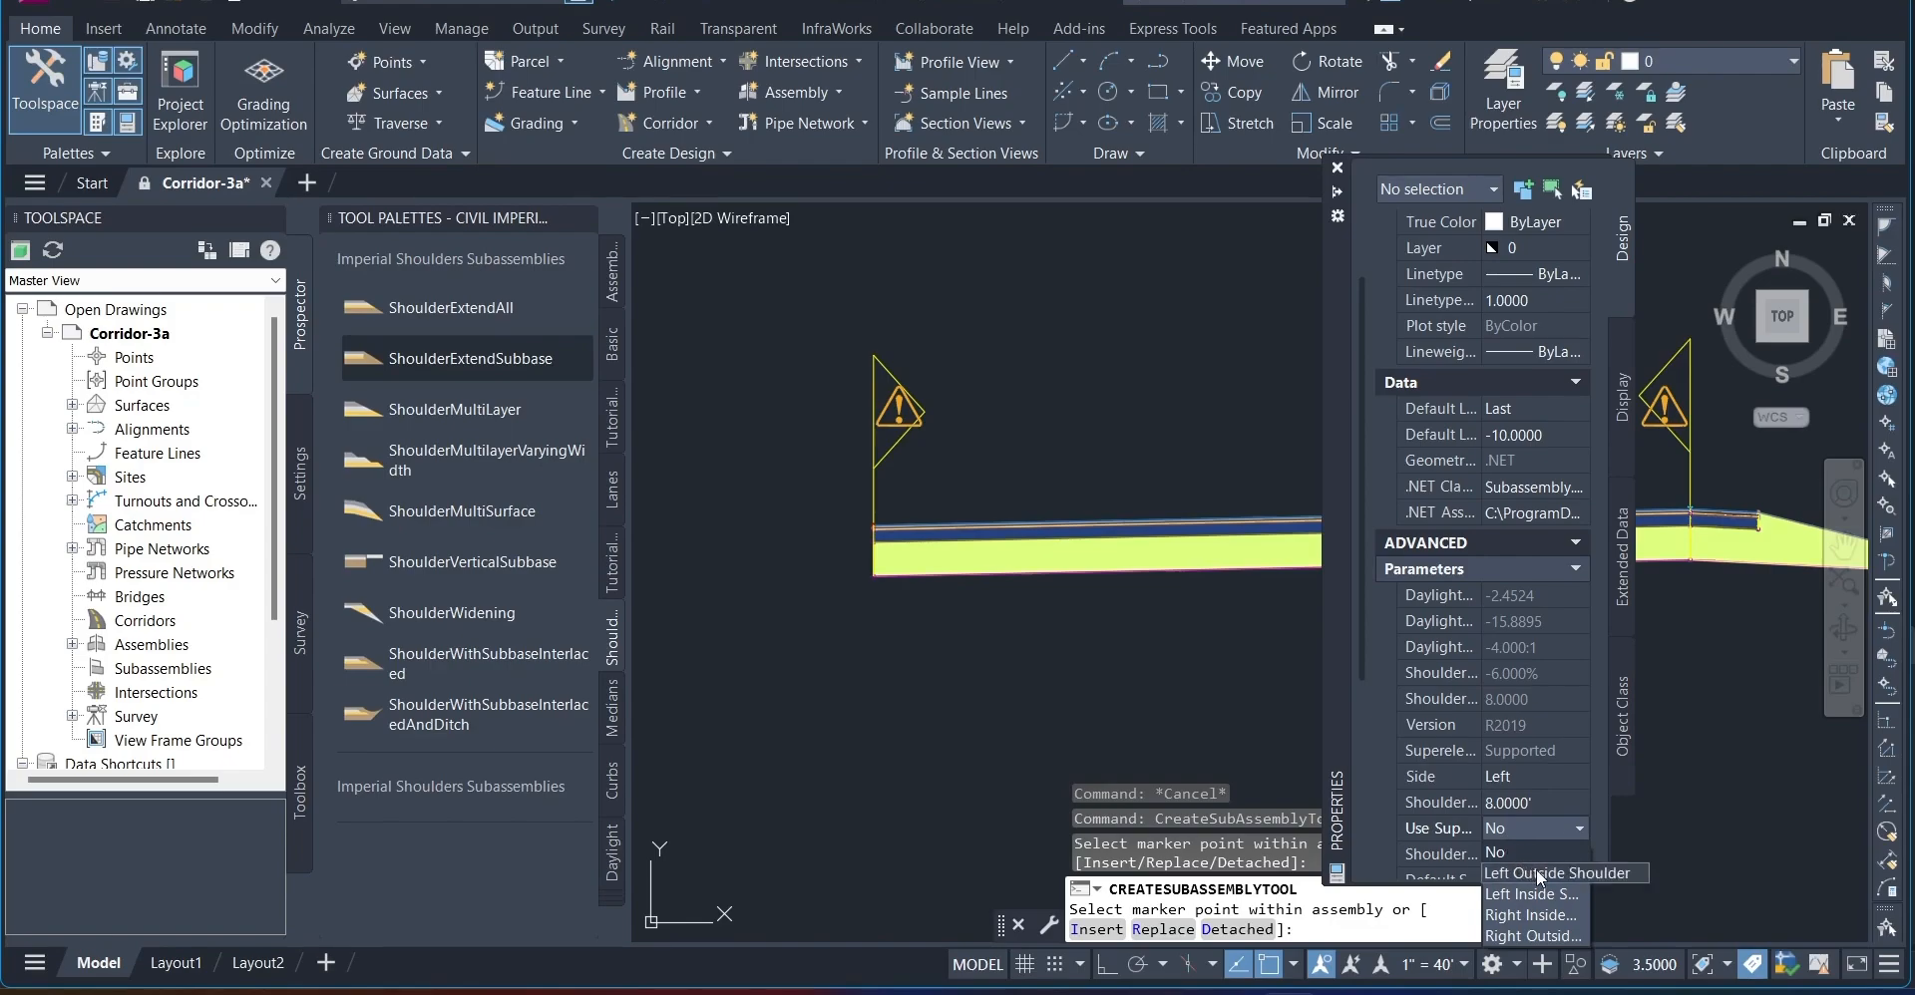
{"action": "left_click", "coordinate": [1536, 873]}
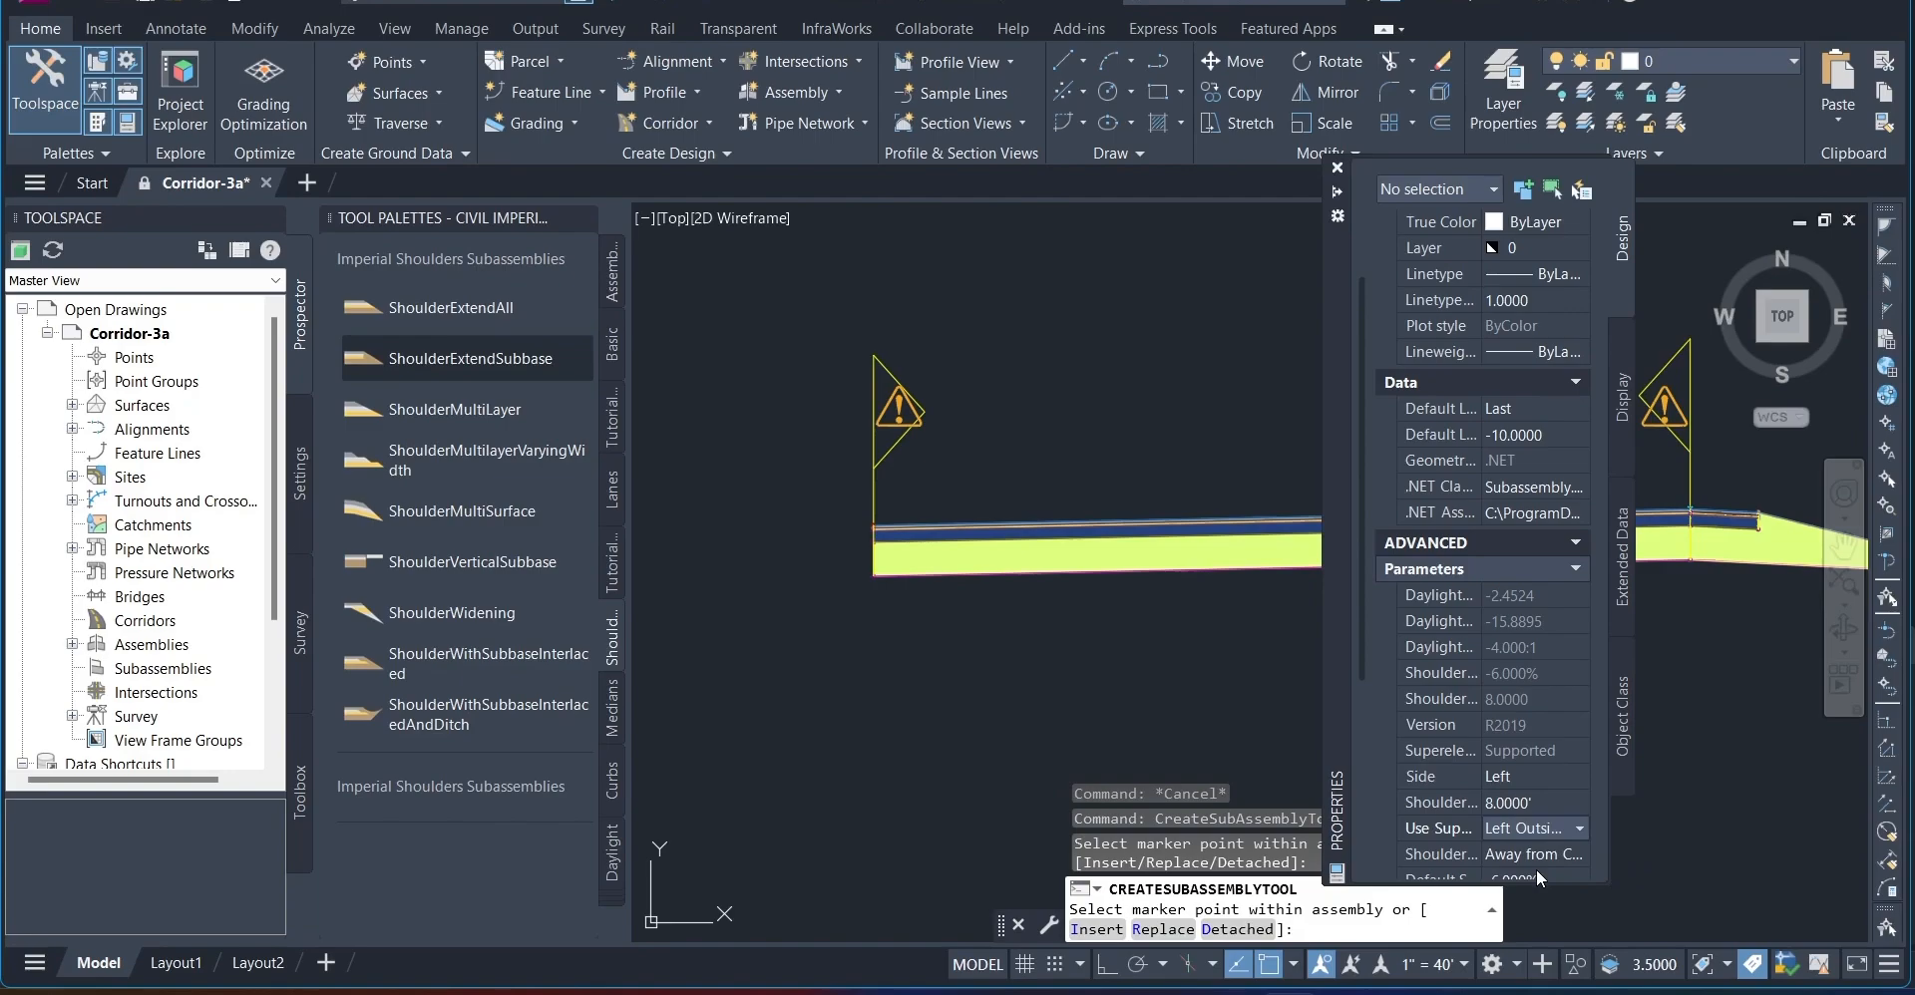
{"action": "double_click", "coordinate": [1514, 835]}
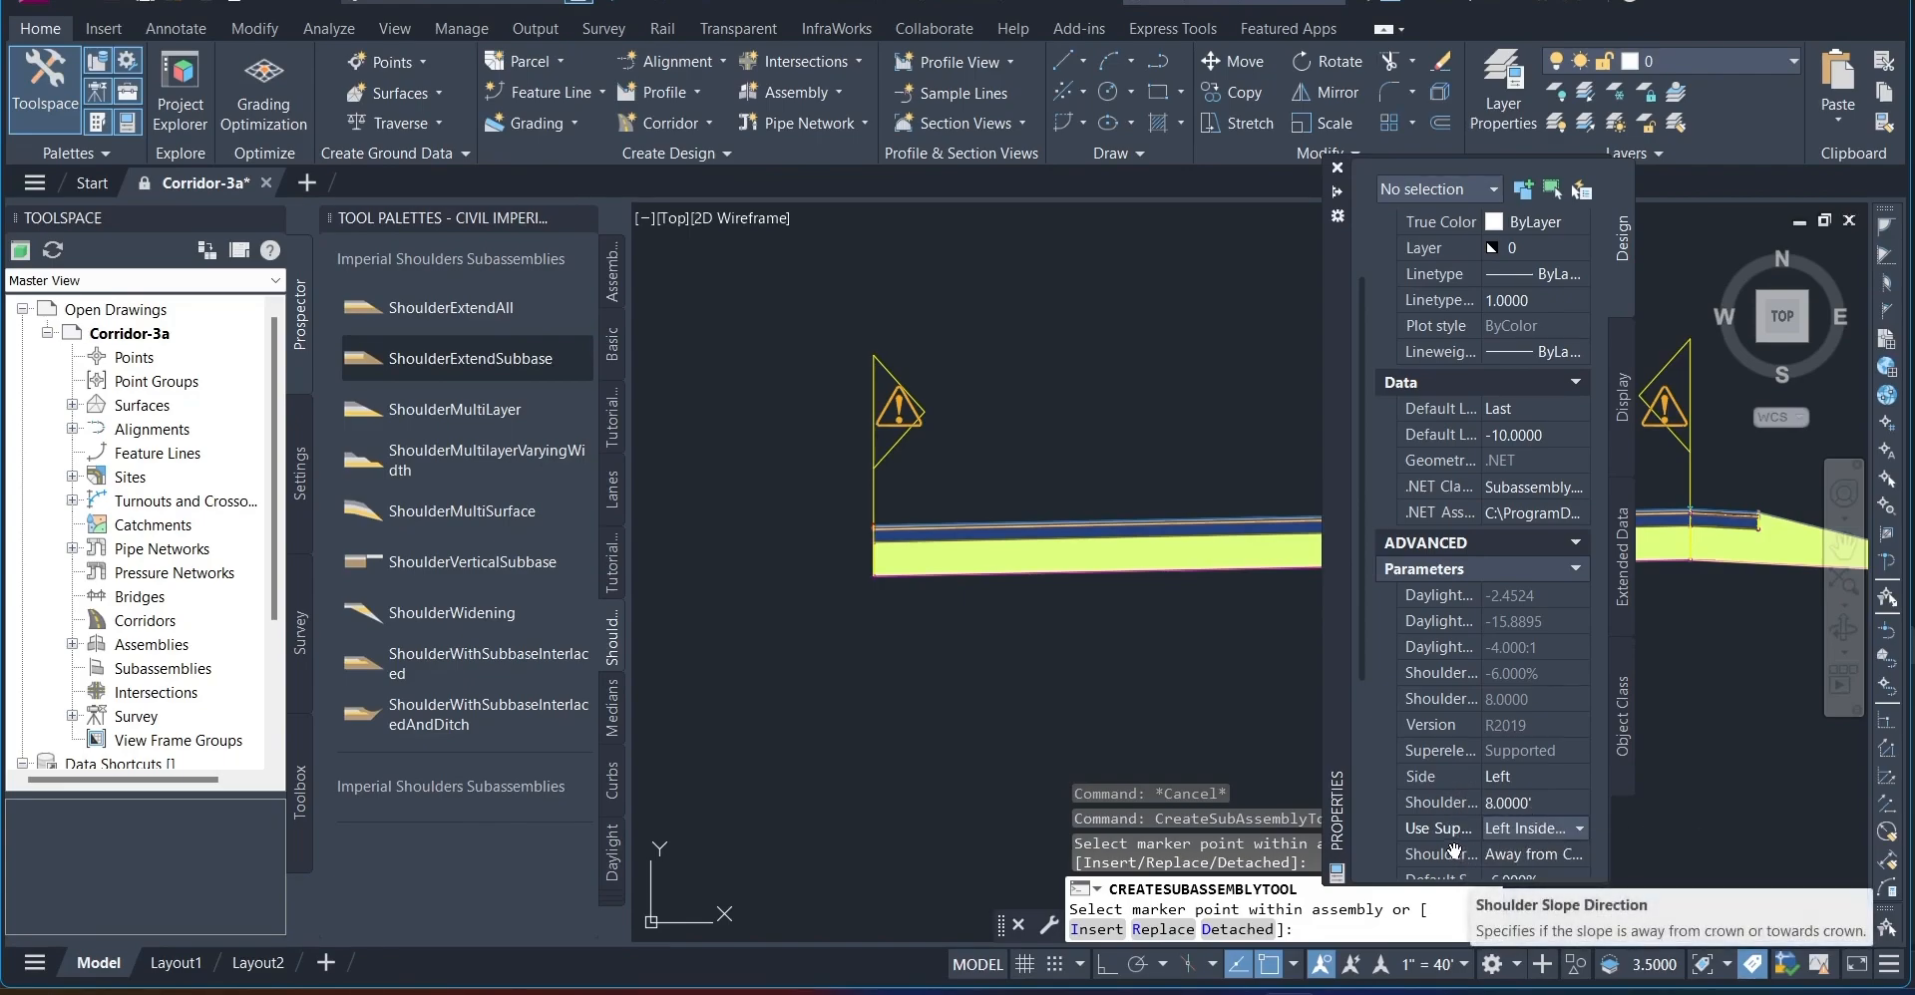
Check the shoulder's subbase slope options and attach it to the upper outer marker point of the left lane
{"action": "scroll", "coordinate": [1439, 818], "scroll_direction": "down", "scroll_amount": 3}
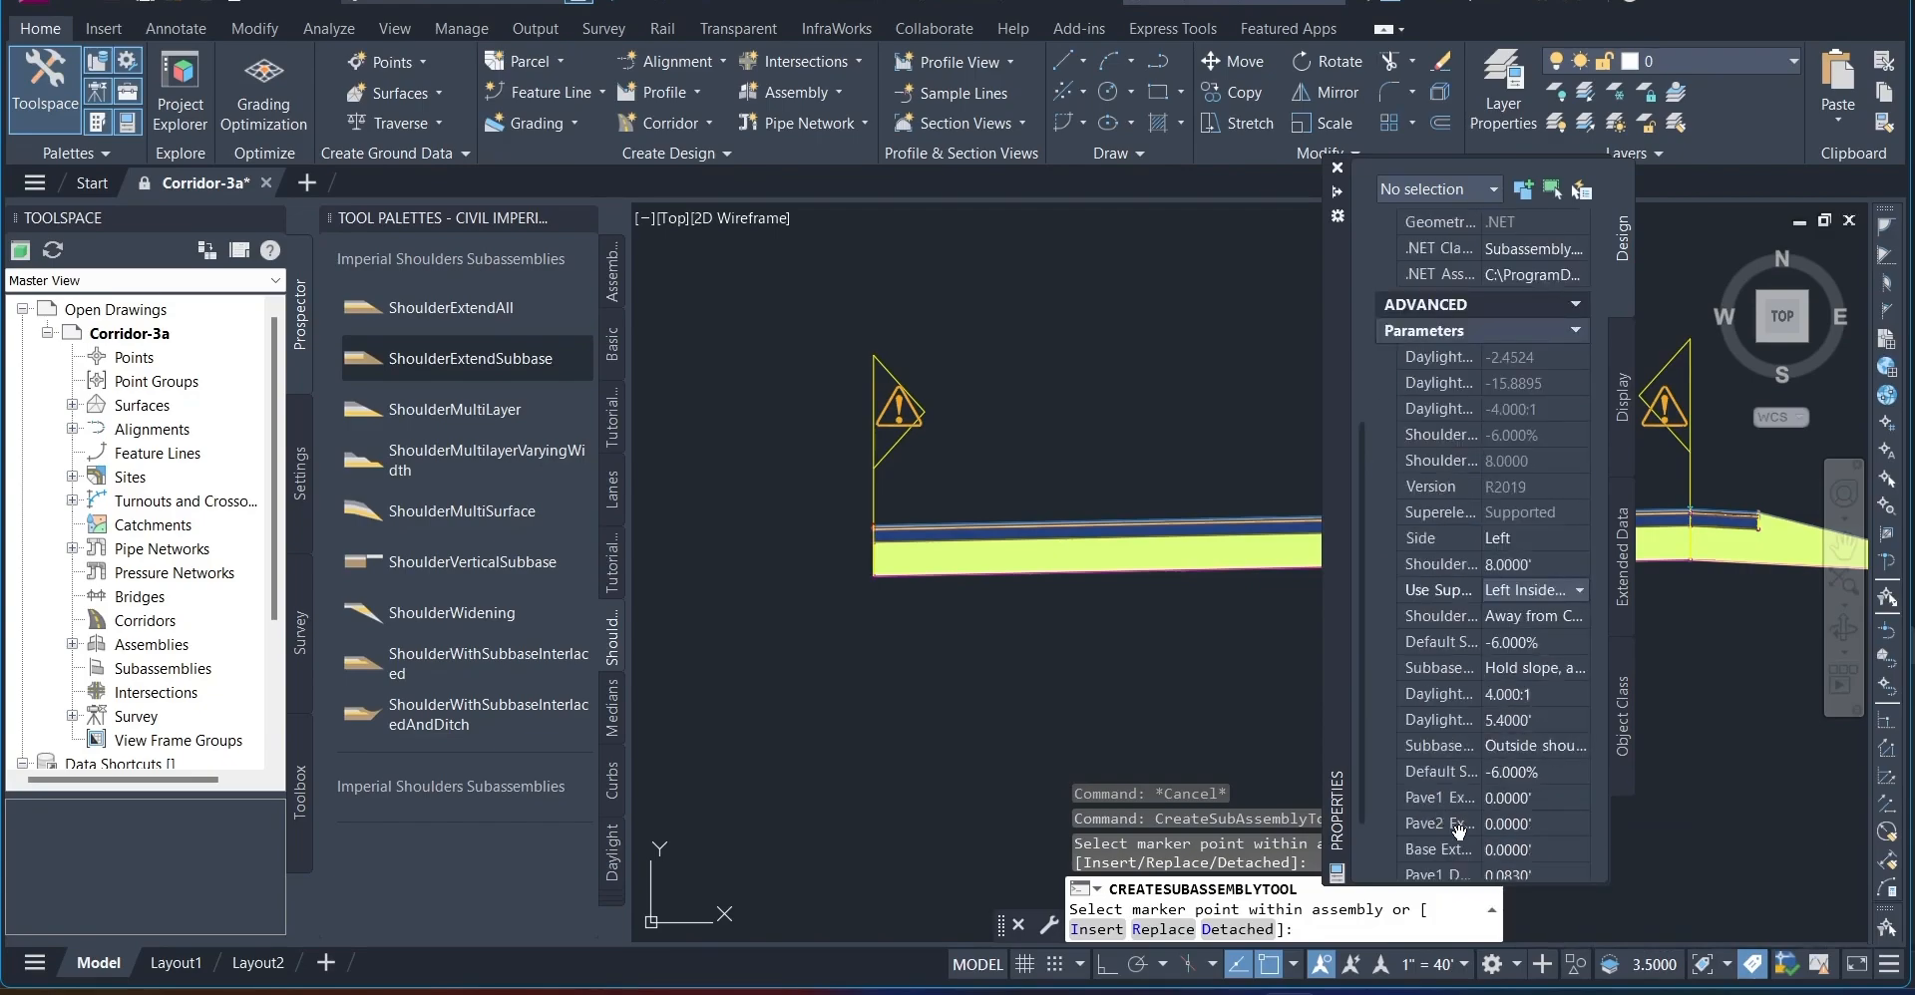
{"action": "left_click", "coordinate": [1450, 669]}
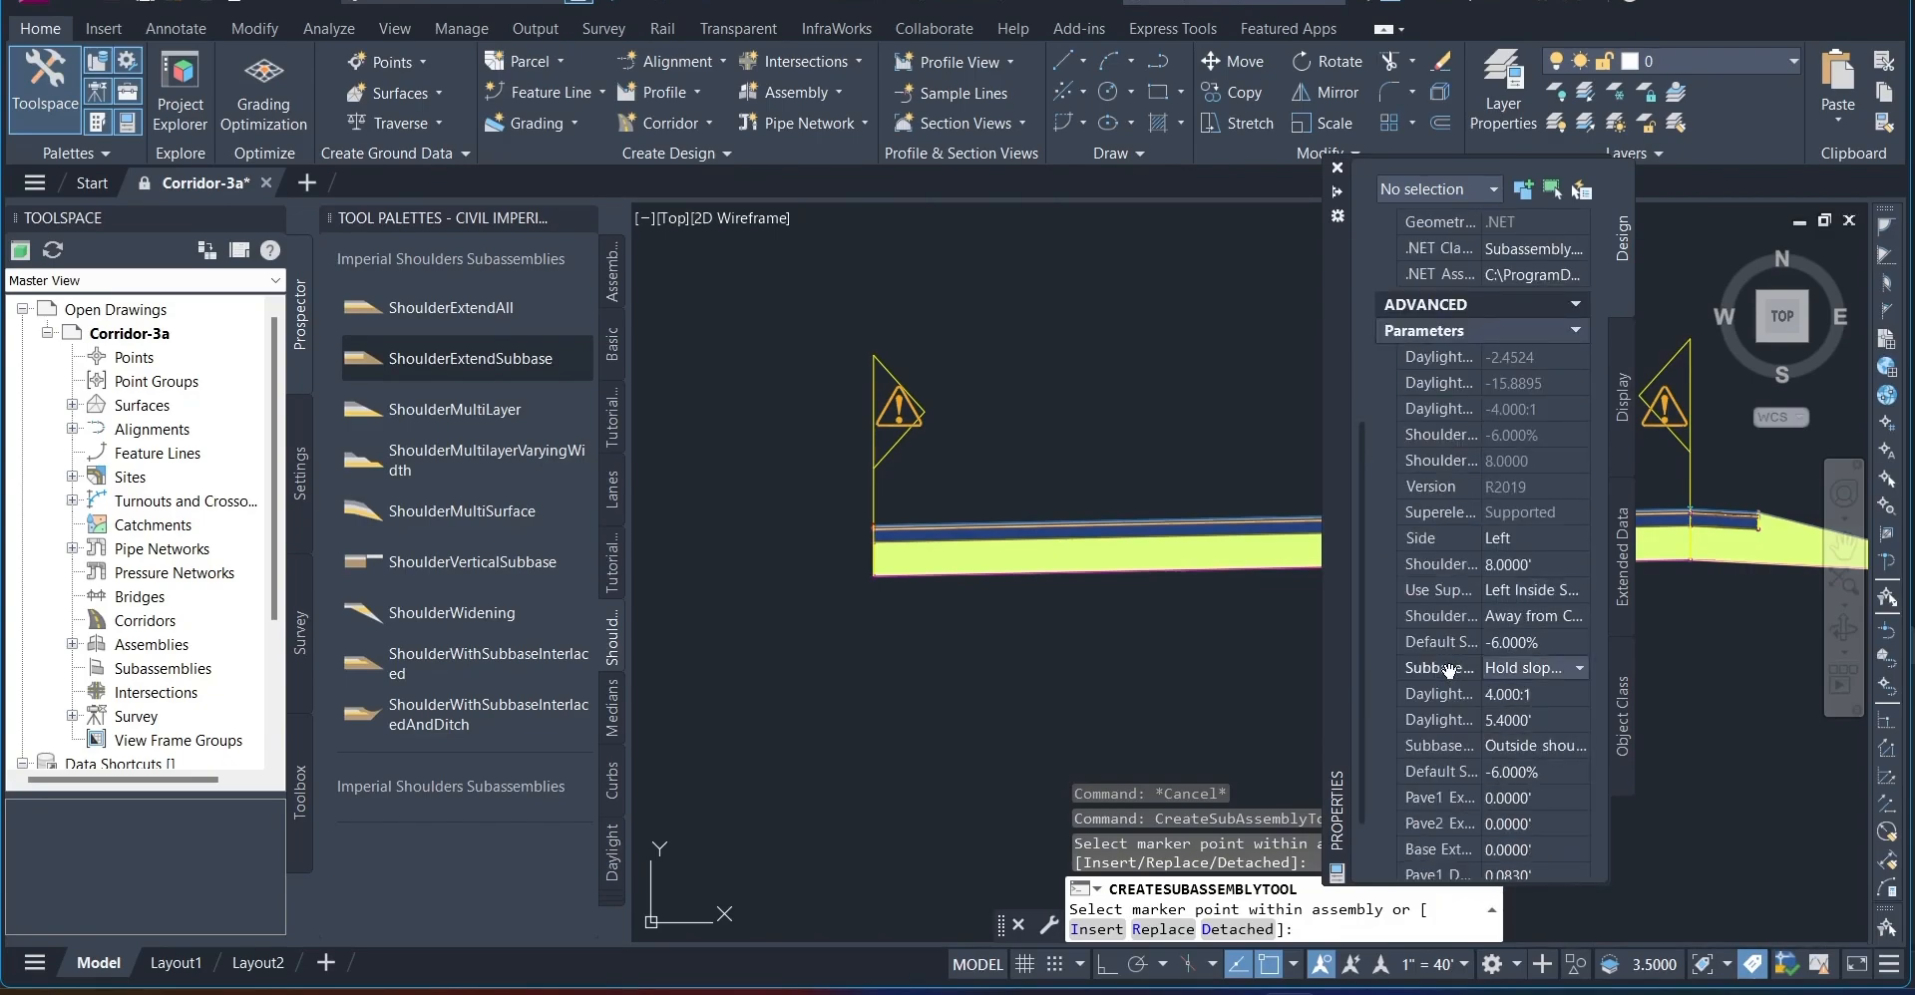
{"action": "left_click", "coordinate": [1520, 669]}
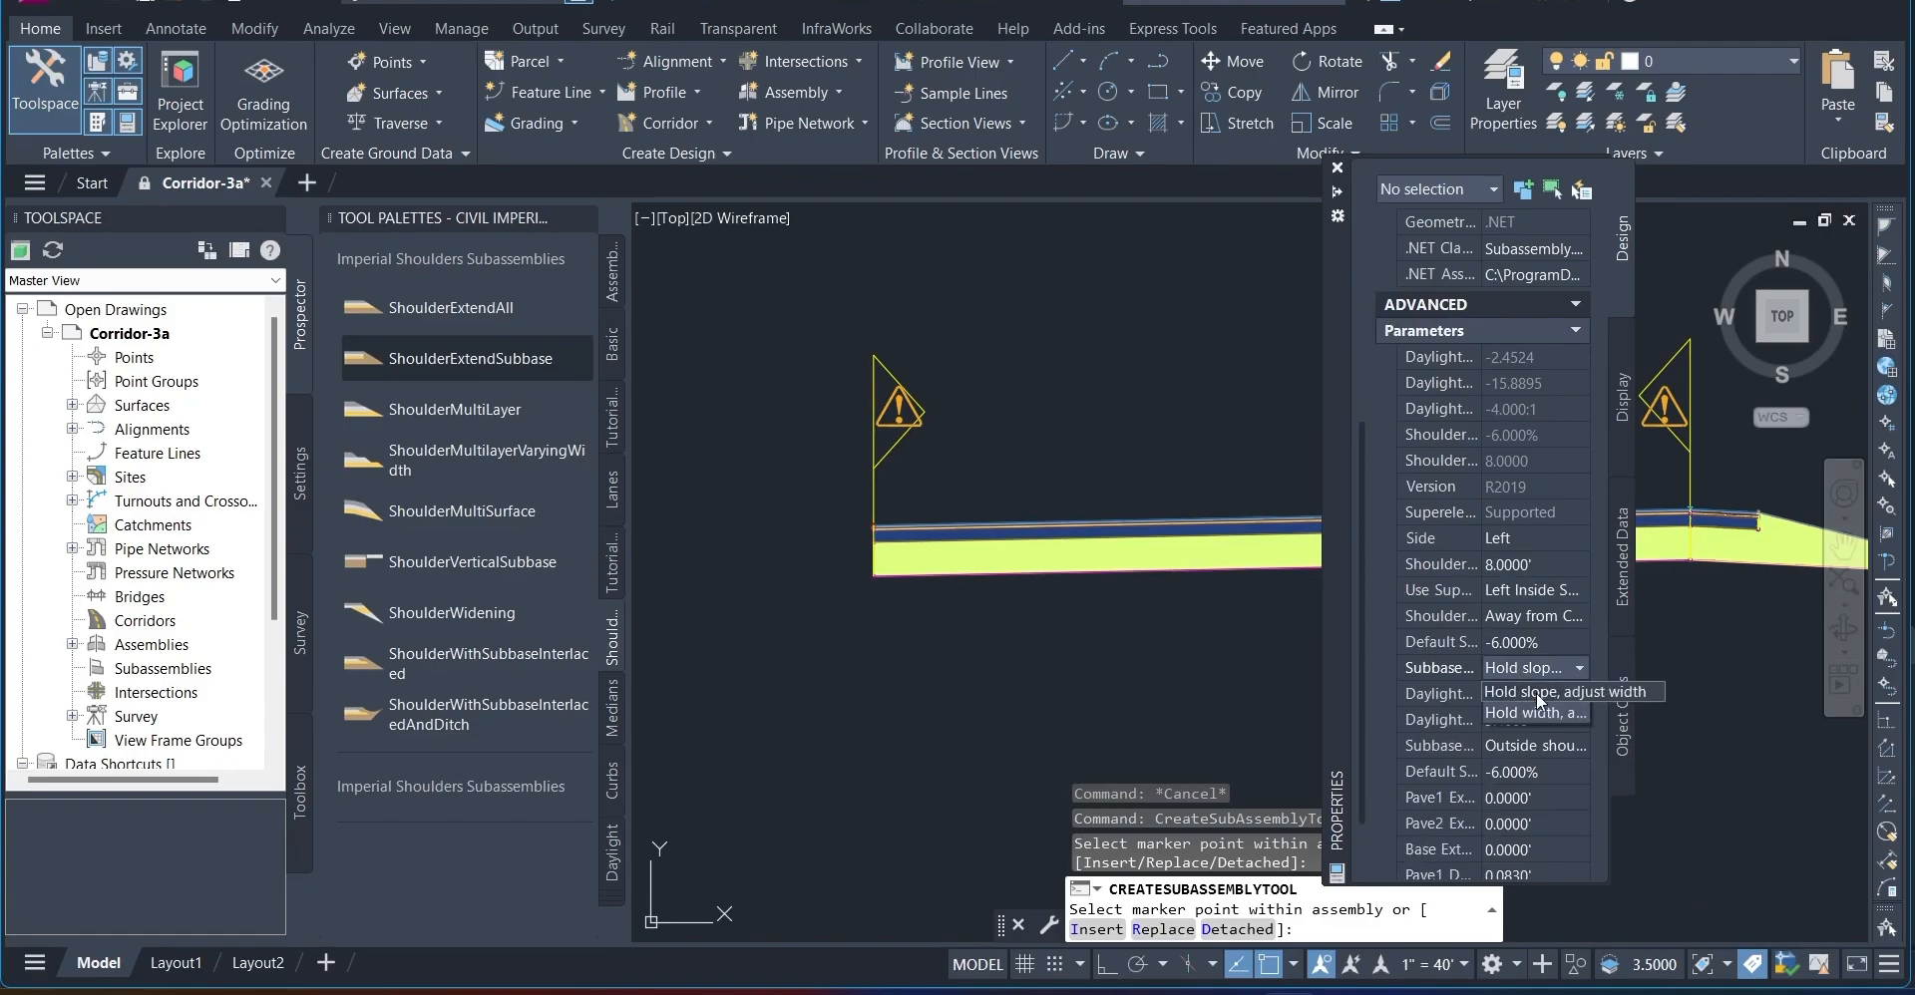
{"action": "left_click", "coordinate": [1529, 748]}
{"action": "left_click", "coordinate": [1532, 750]}
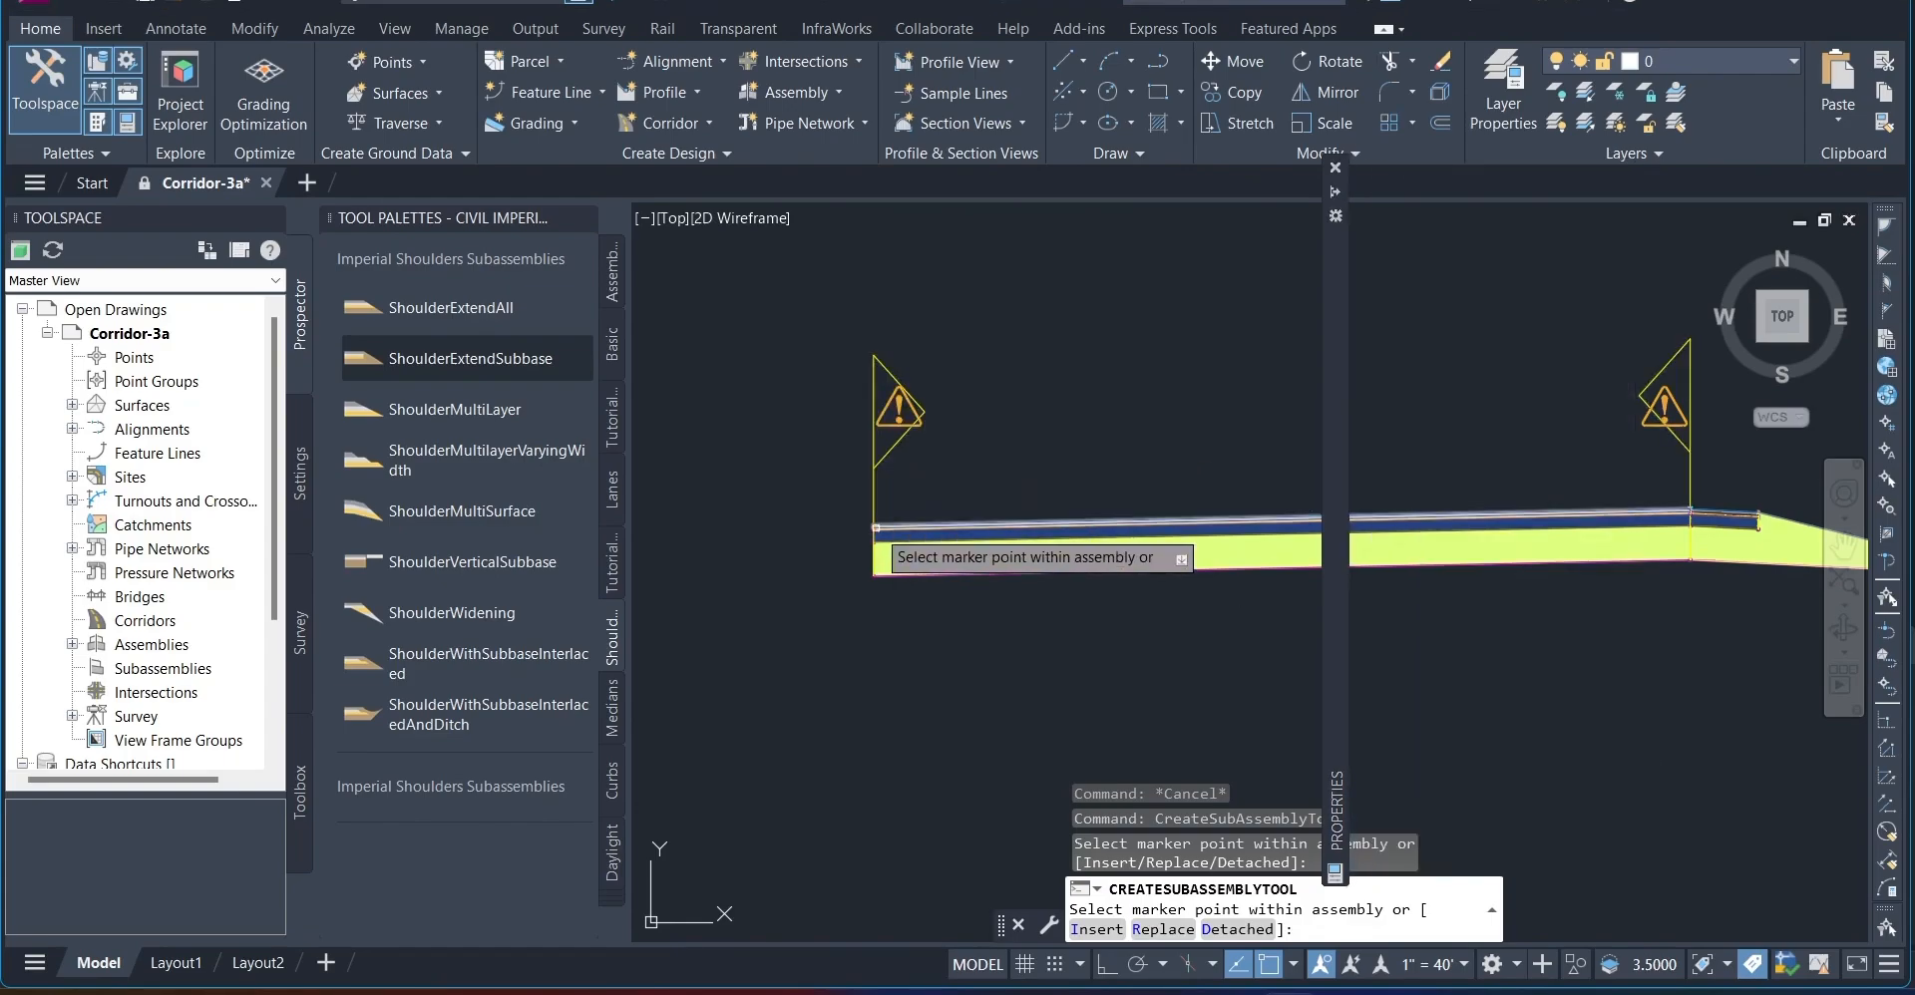
{"action": "left_click", "coordinate": [875, 528]}
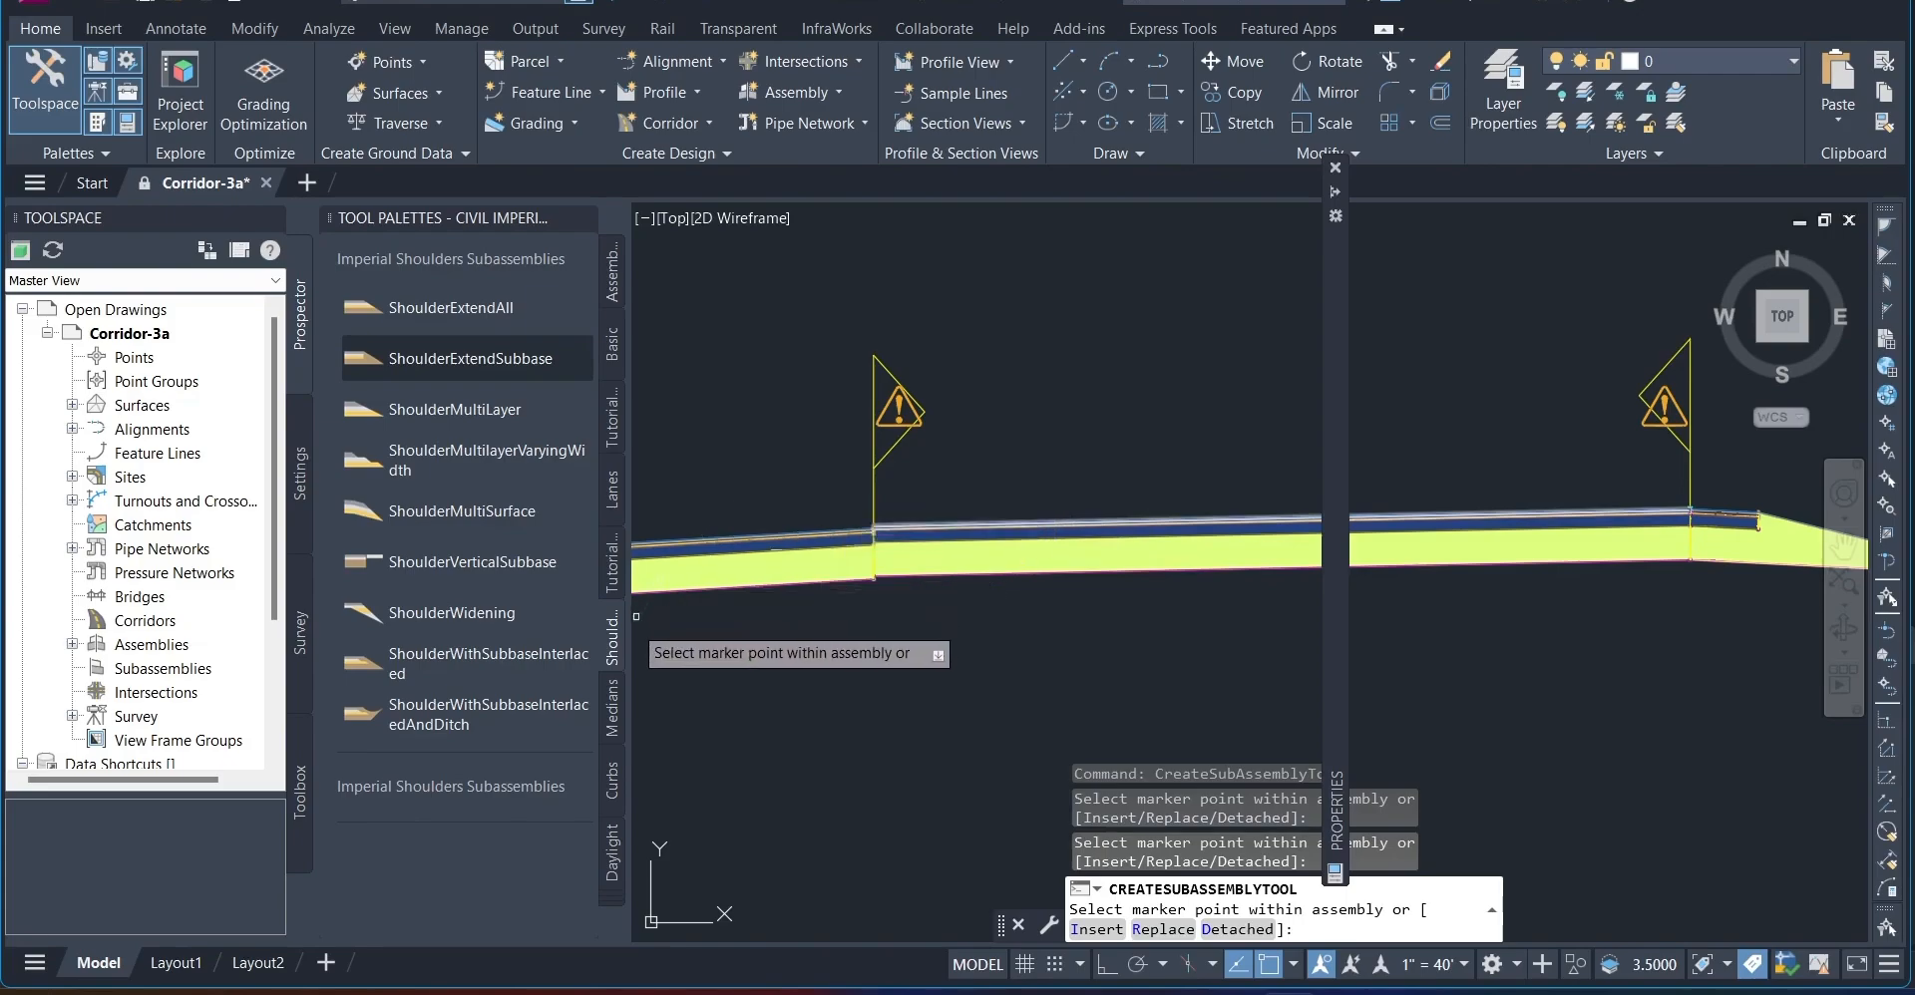
Attach DaylightStandard subassemblies from the imperial Daylight set to the assembly's marker and to the outer end of the left shoulder's subbase
{"action": "left_click", "coordinate": [615, 858]}
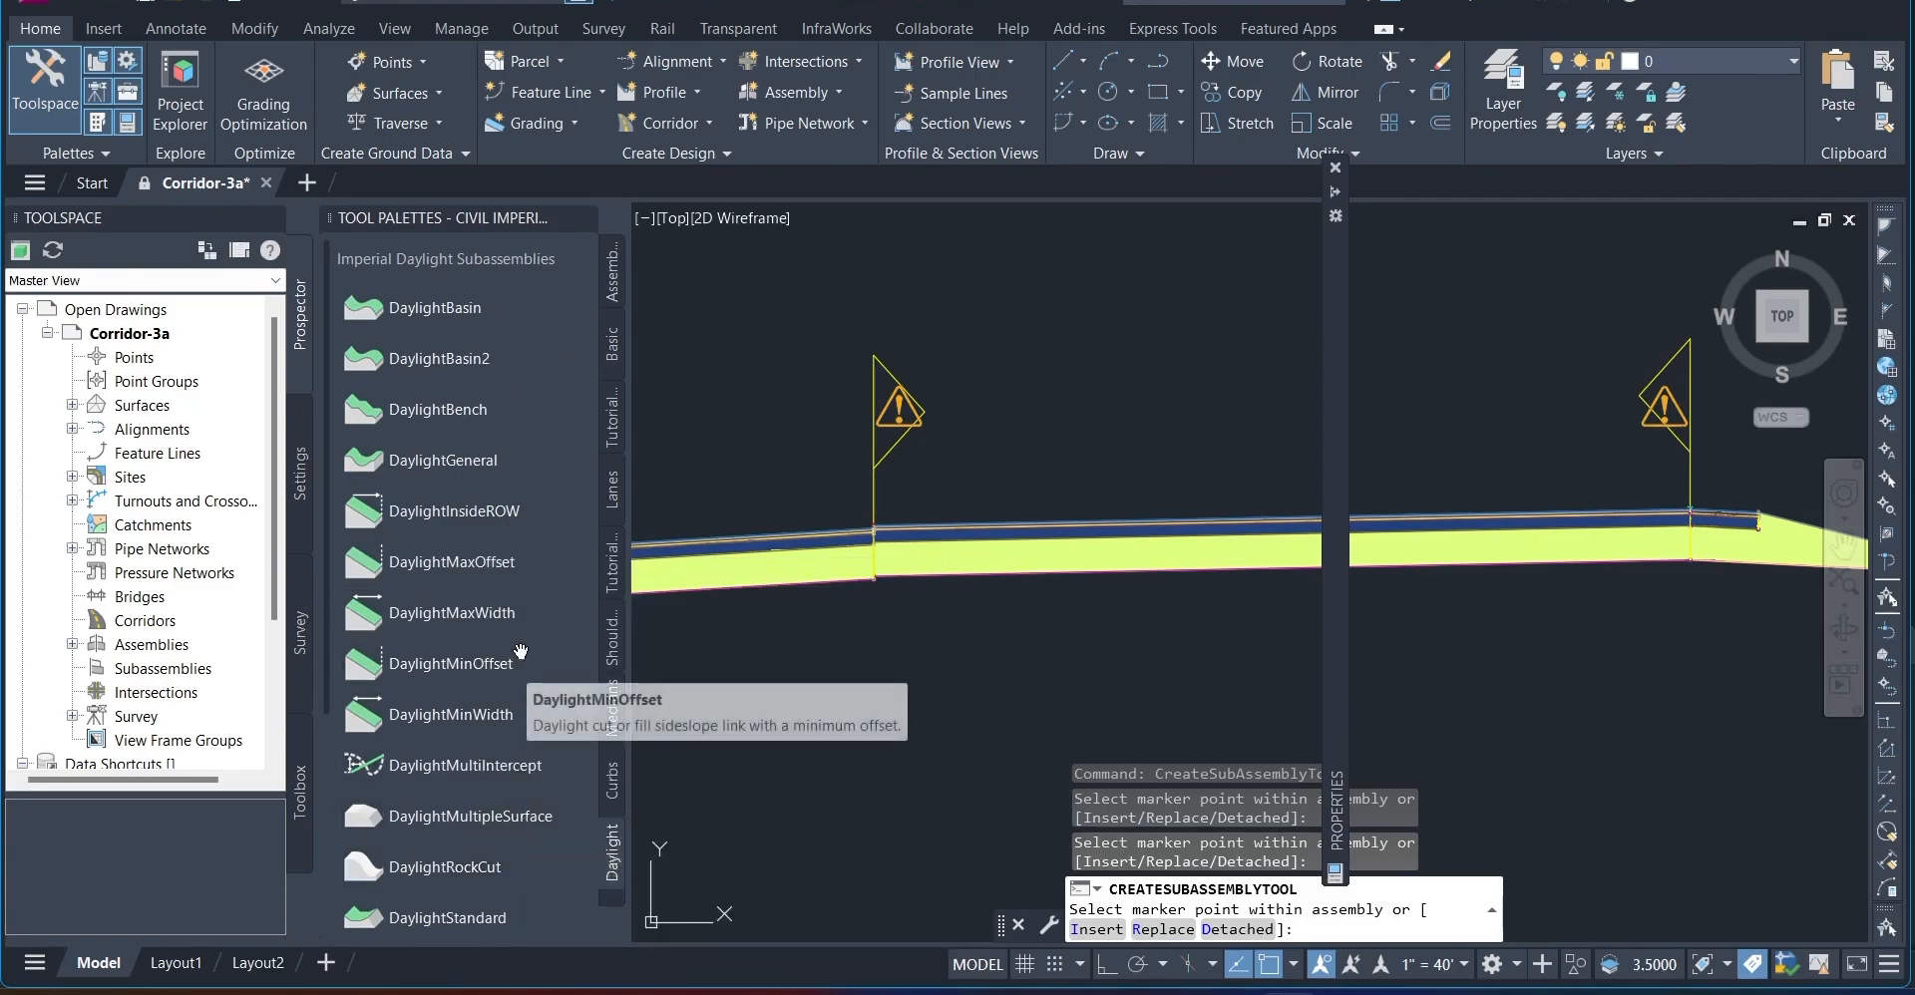
{"action": "scroll", "coordinate": [521, 654], "scroll_direction": "down", "scroll_amount": 3}
{"action": "scroll", "coordinate": [521, 655], "scroll_direction": "down", "scroll_amount": 3}
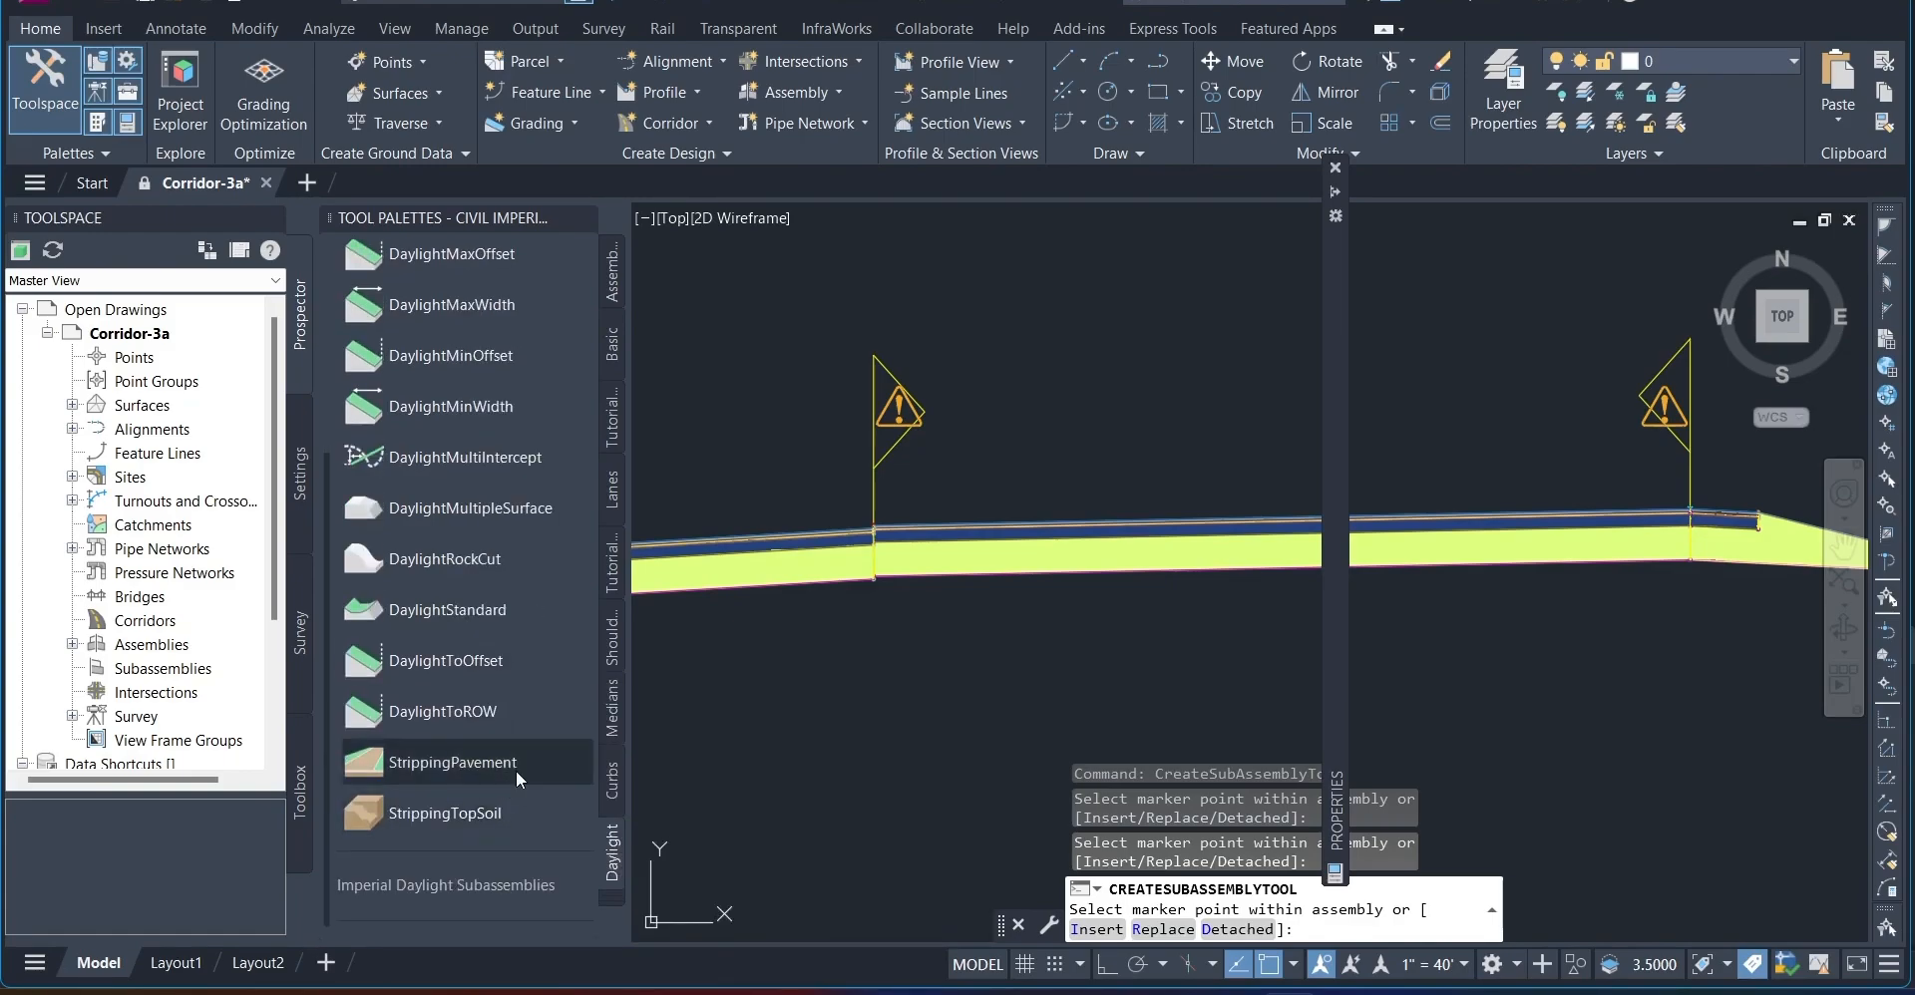
{"action": "left_click", "coordinate": [491, 608]}
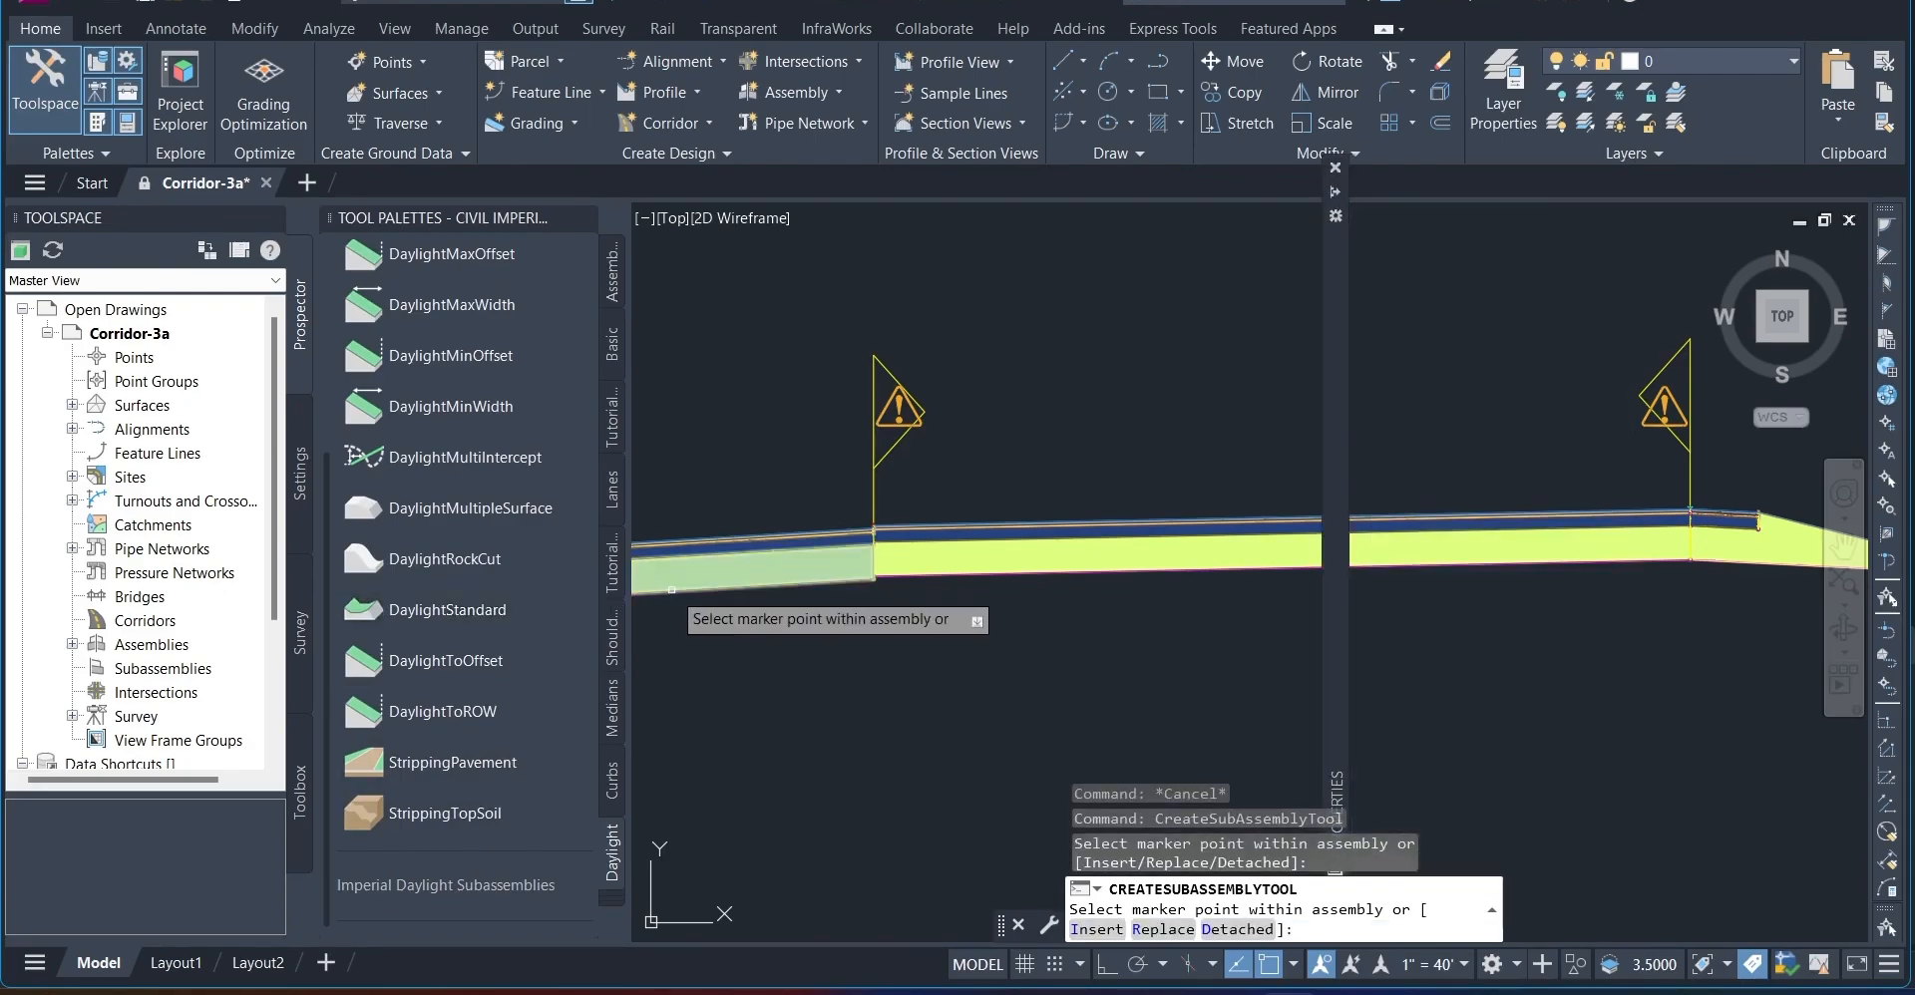
{"action": "scroll", "coordinate": [943, 573], "scroll_direction": "down", "scroll_amount": 2}
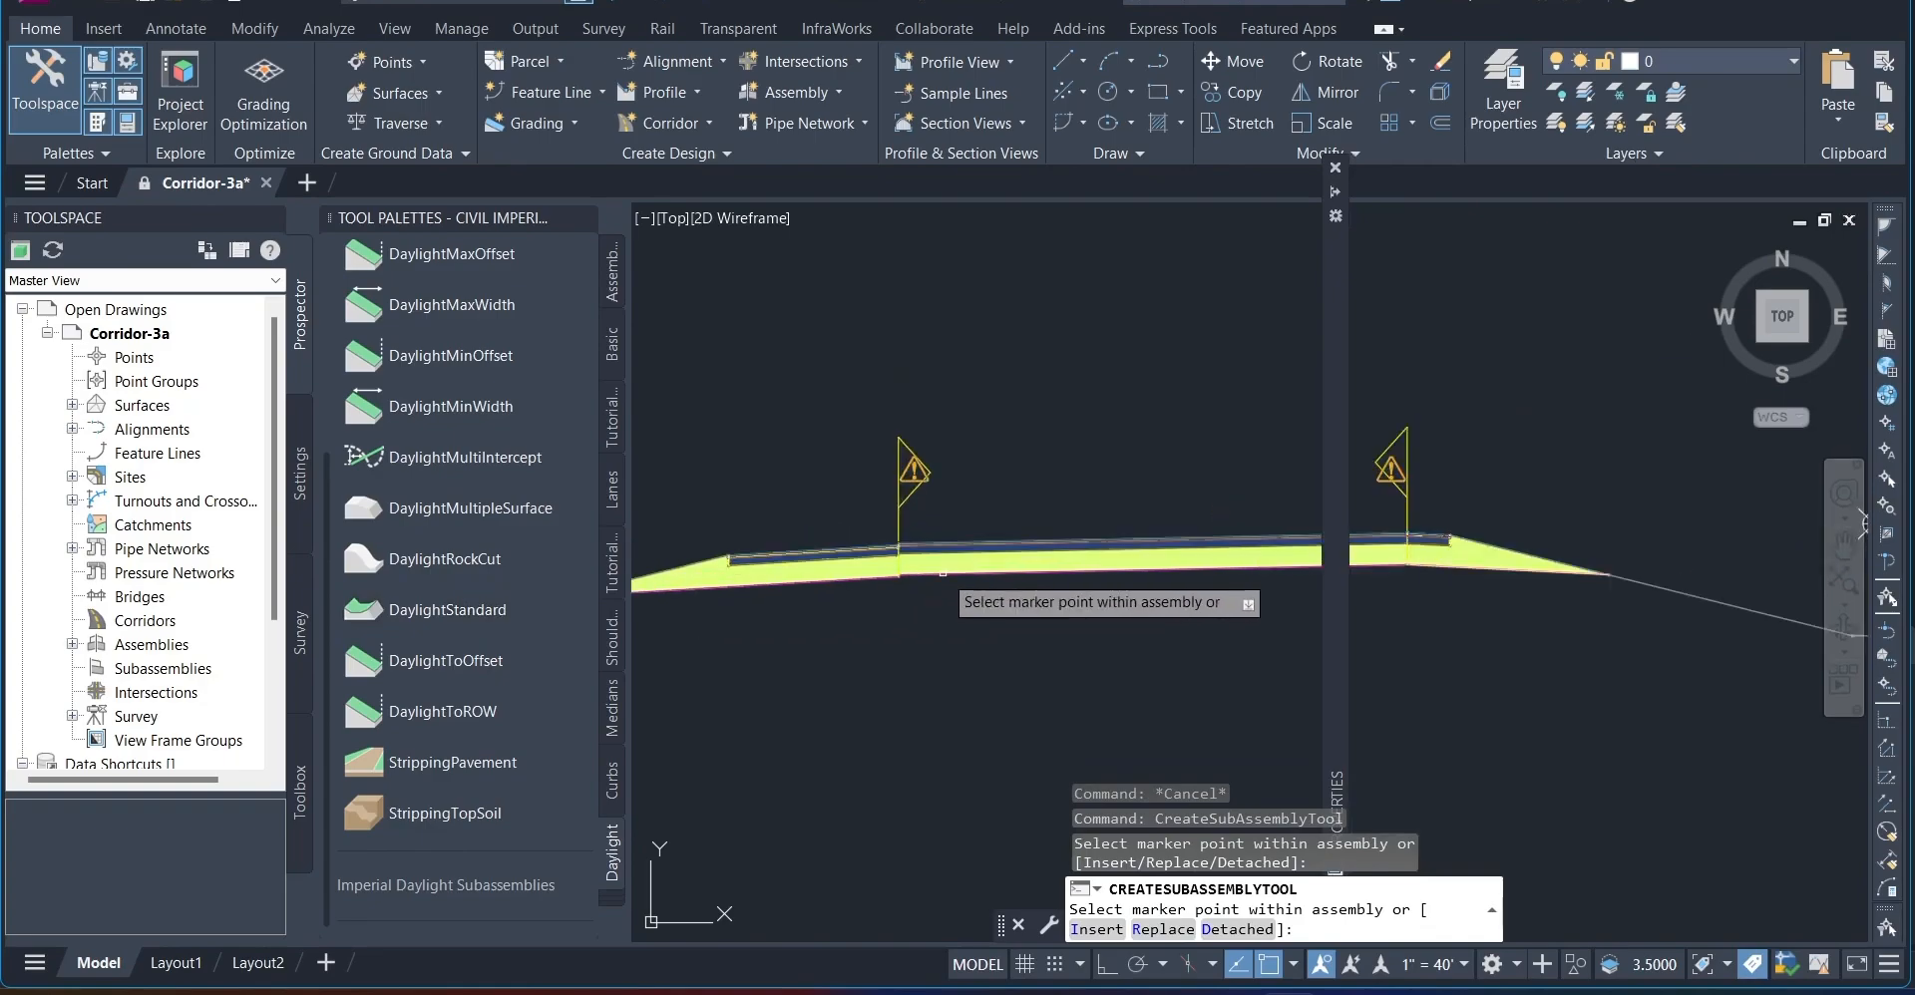
{"action": "scroll", "coordinate": [943, 573], "scroll_direction": "down", "scroll_amount": 2}
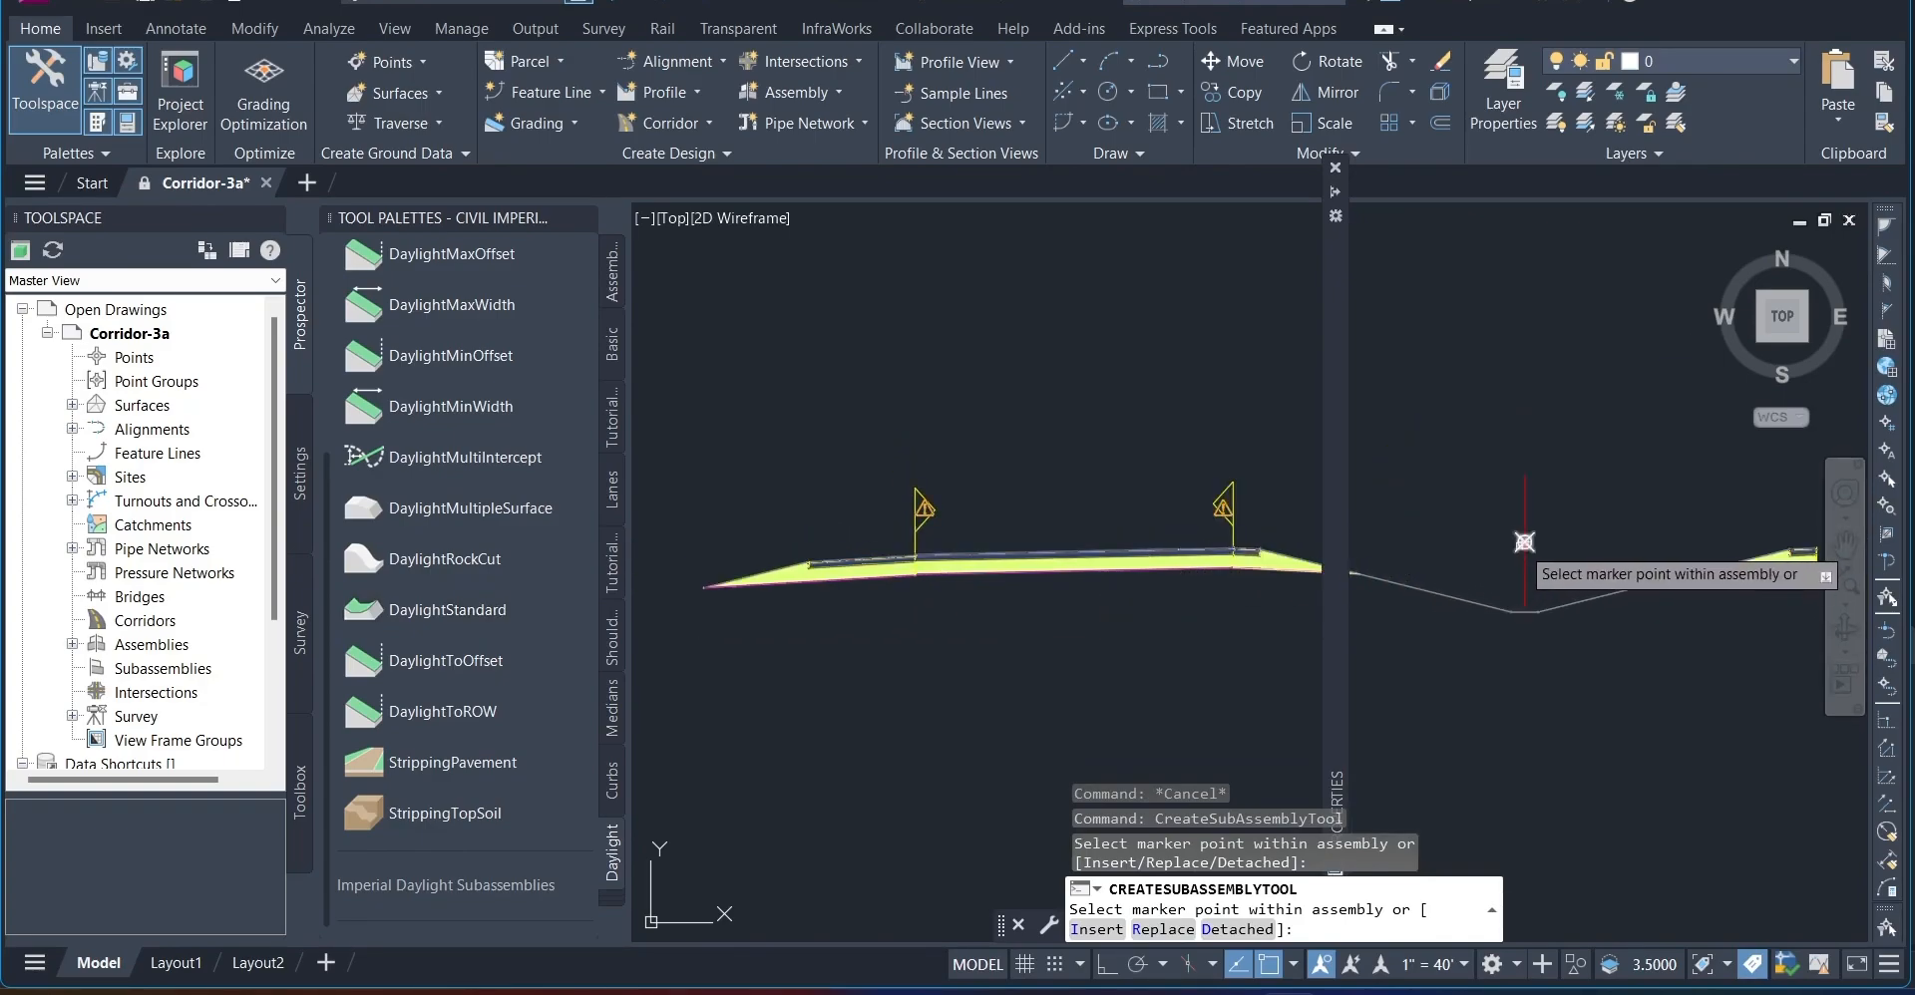
{"action": "left_click", "coordinate": [1524, 545]}
{"action": "scroll", "coordinate": [1471, 568], "scroll_direction": "down", "scroll_amount": 1}
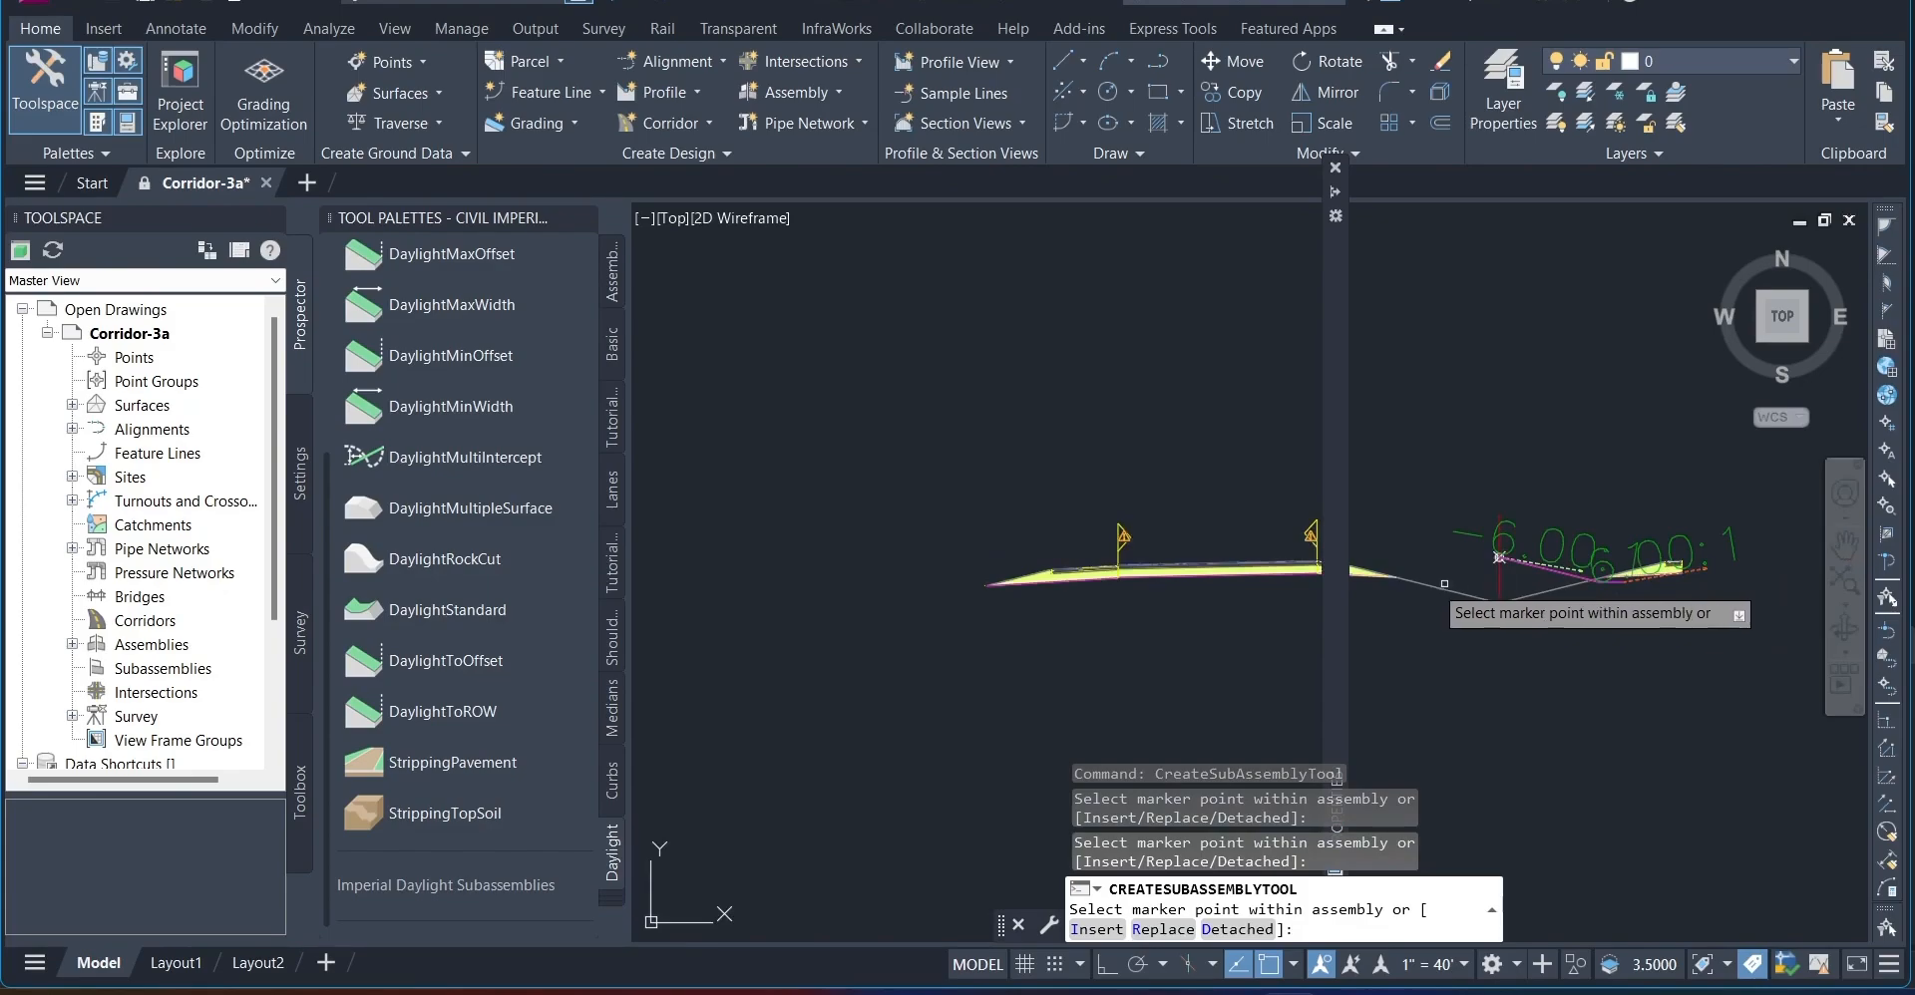
{"action": "left_click", "coordinate": [987, 579]}
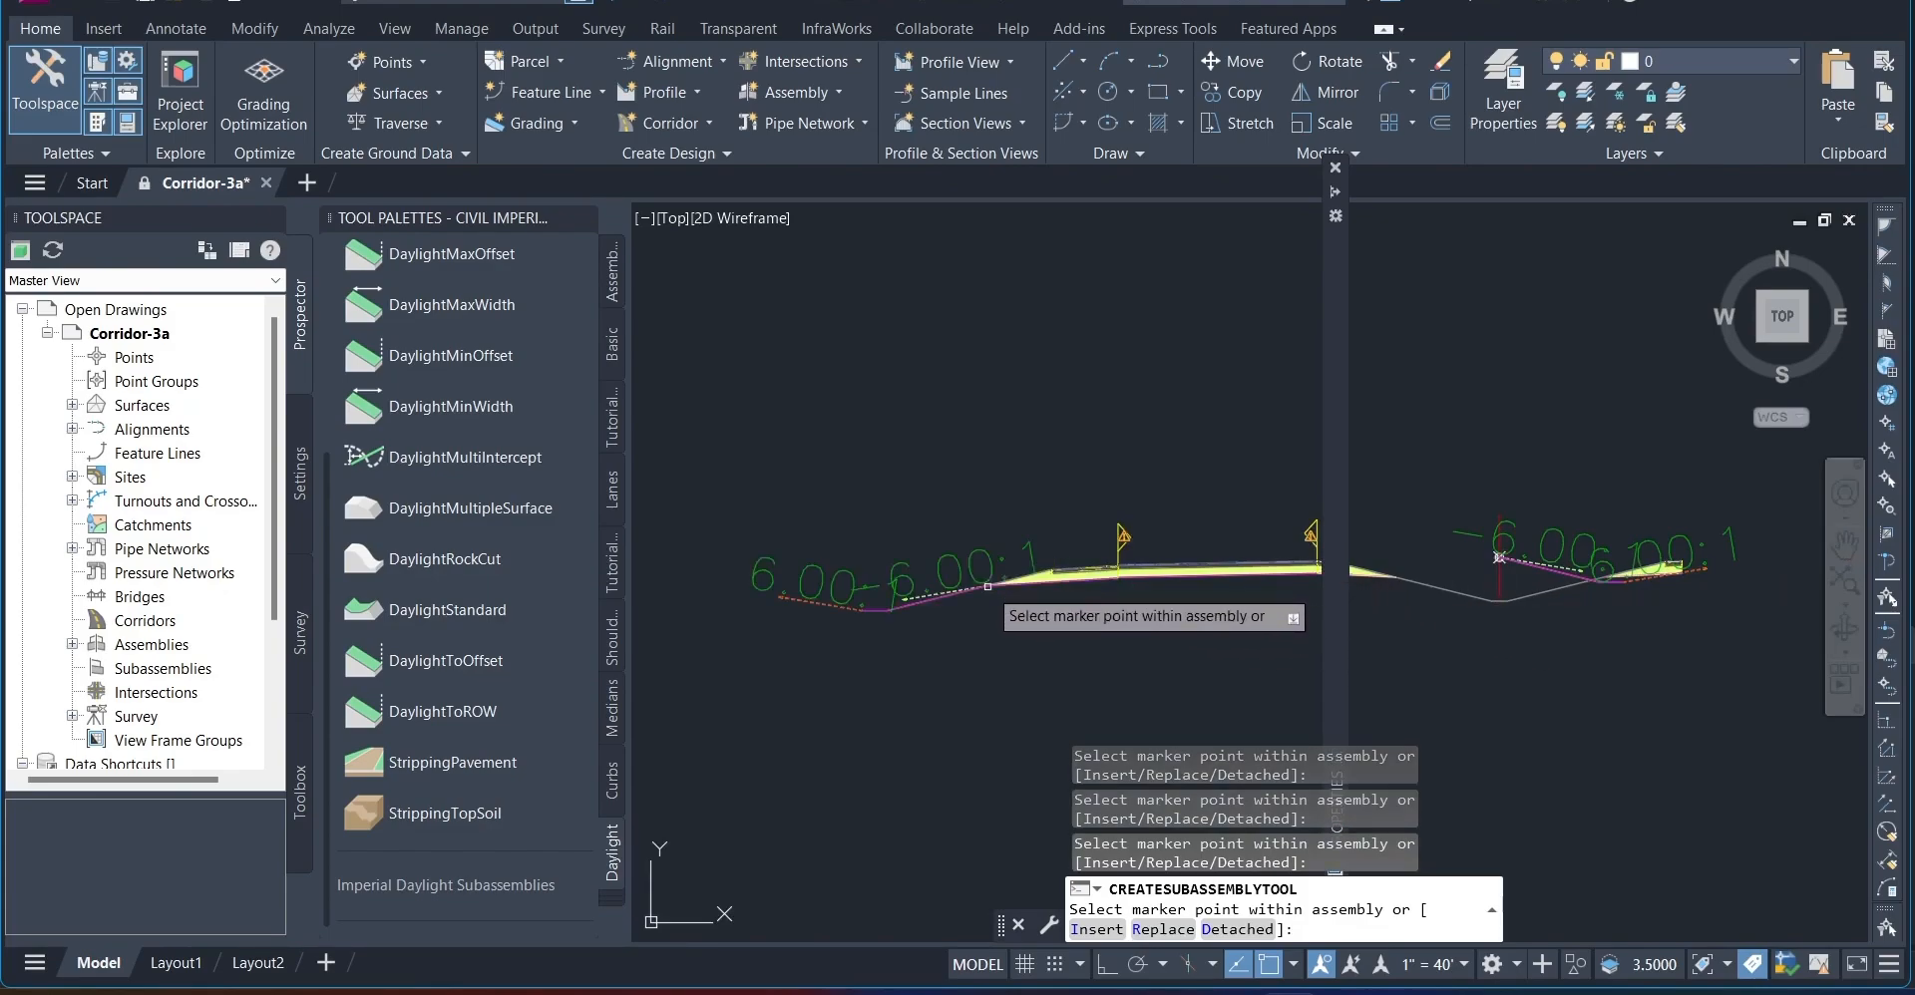
{"action": "key", "text": "Escape"}
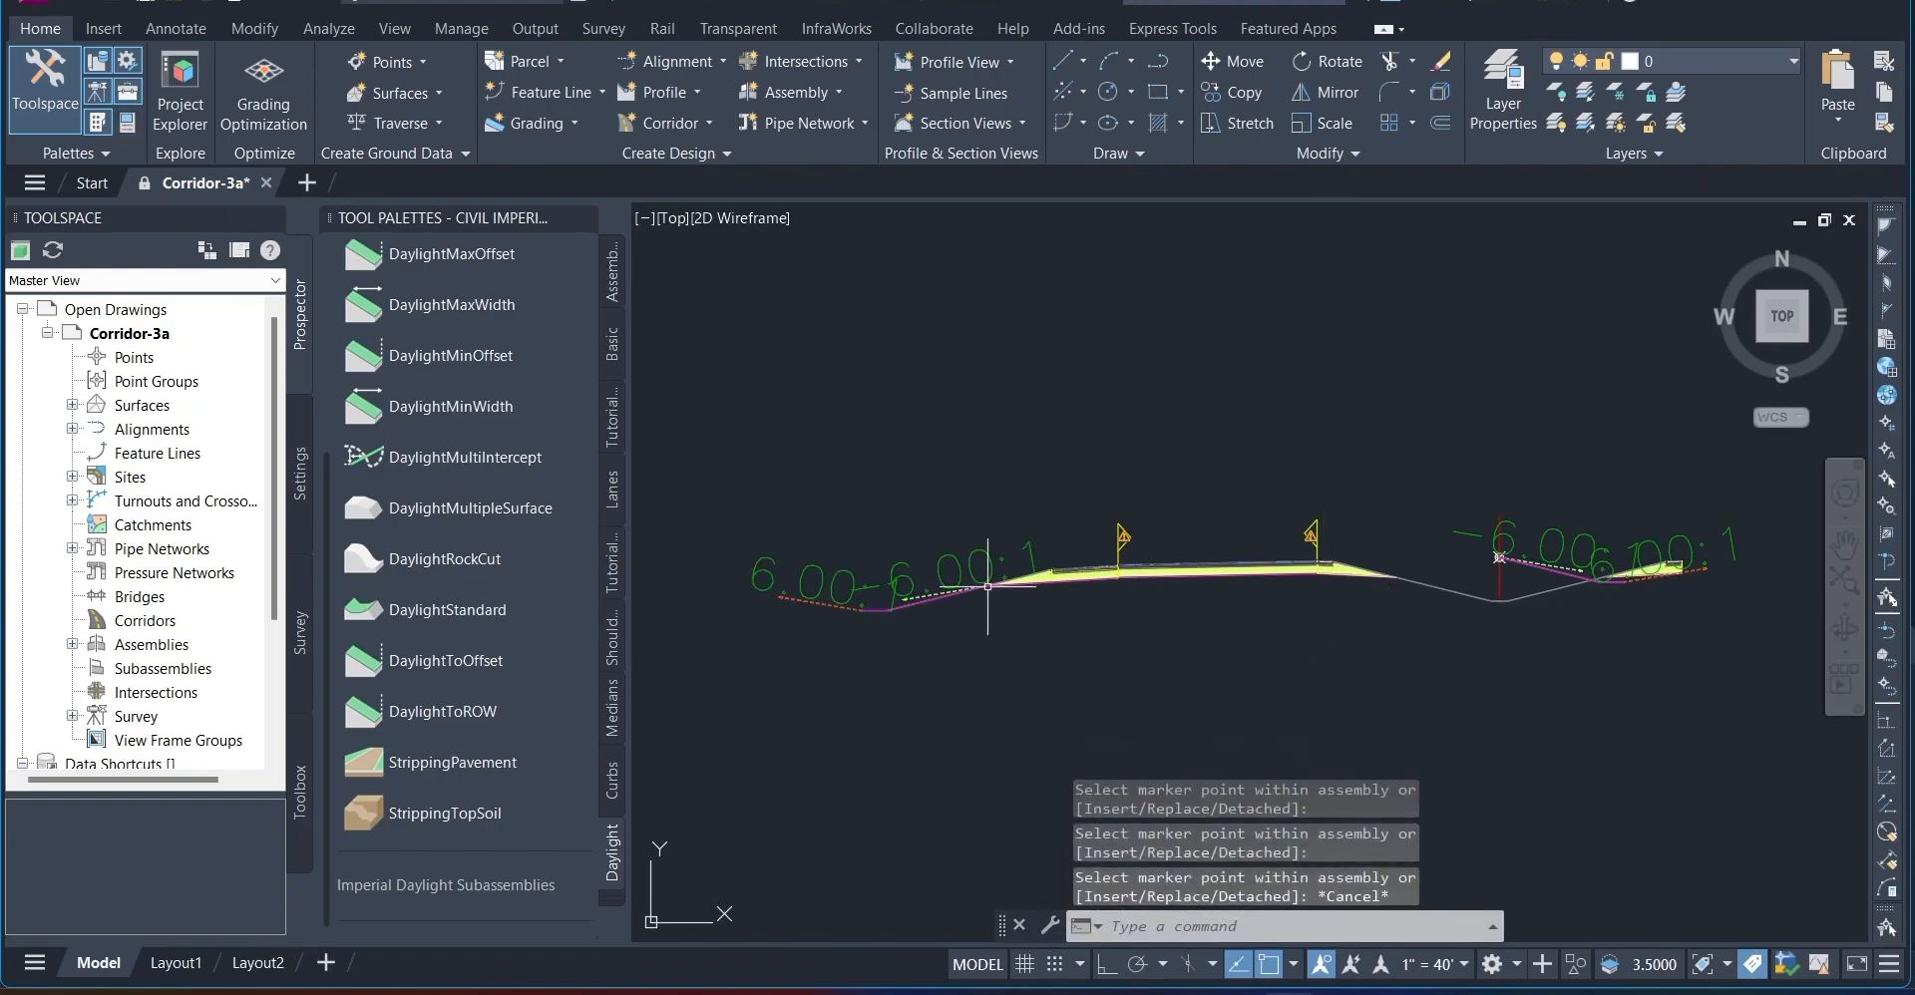
Erase the DaylightStandard on the right side of the median and mirror the left one onto the assembly's marker
{"action": "left_click", "coordinate": [1509, 541]}
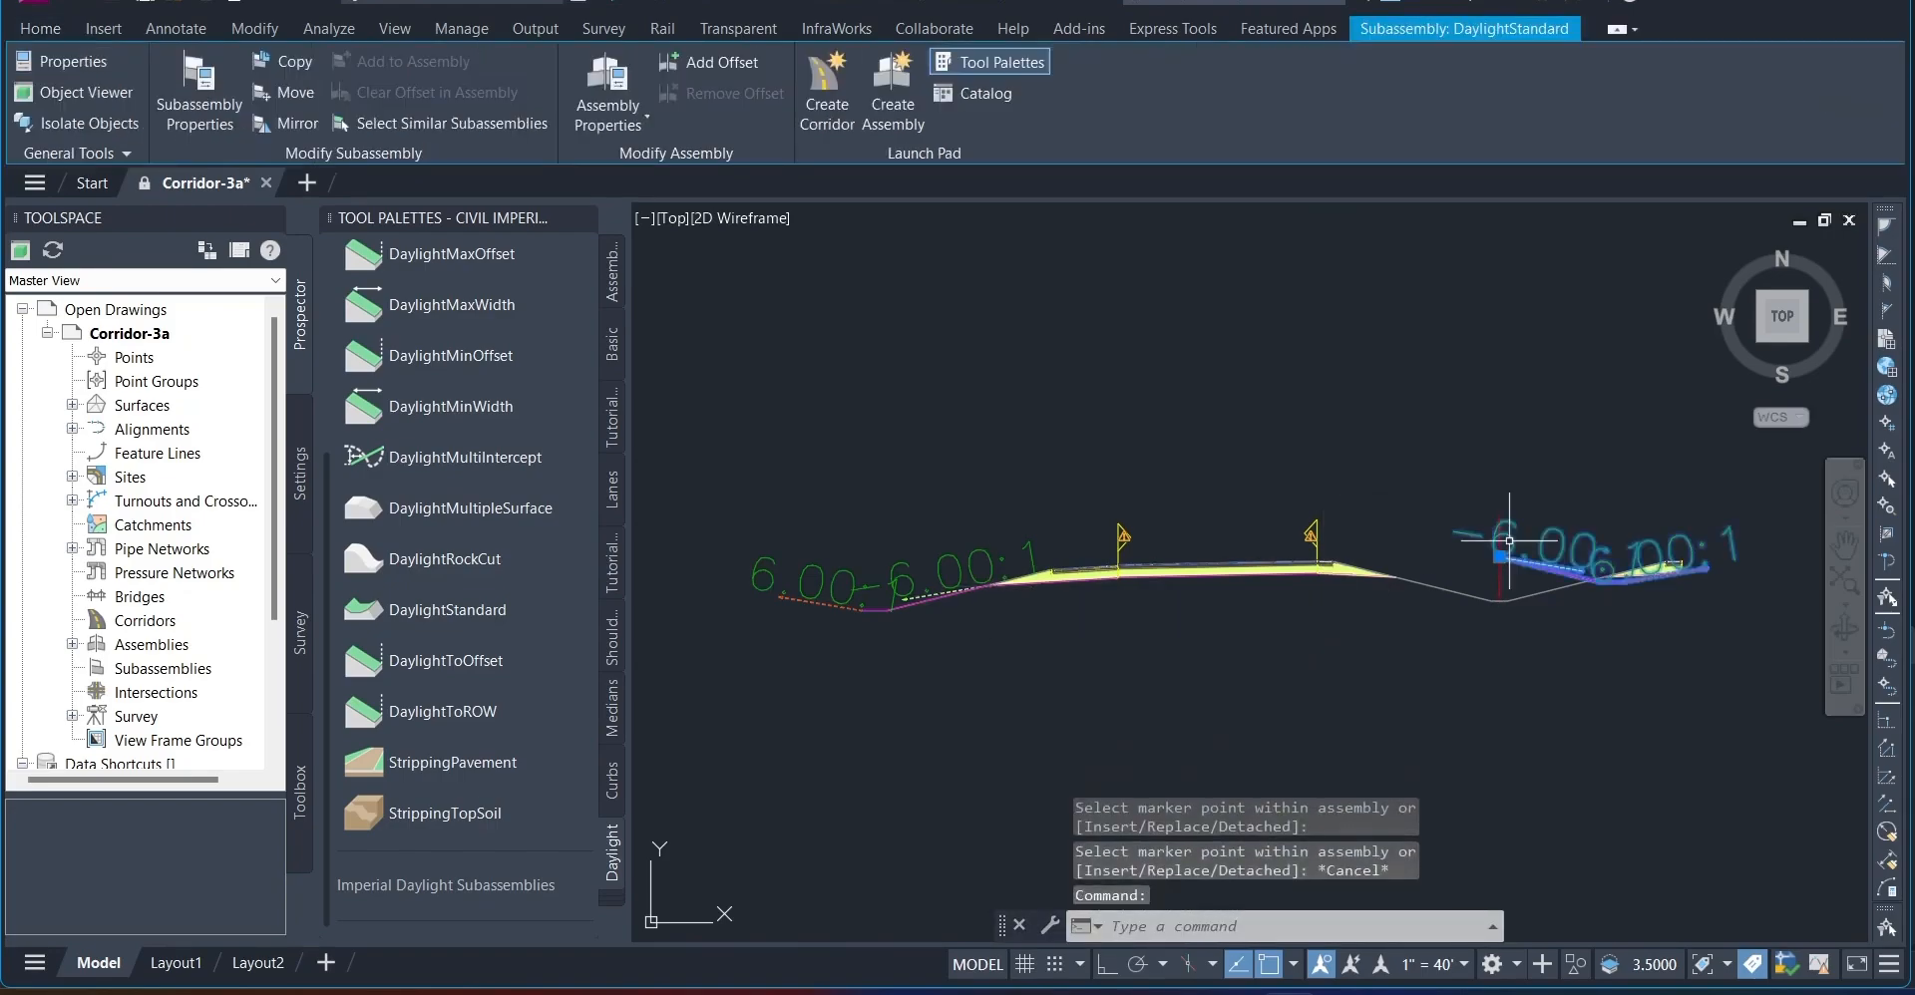
{"action": "key", "text": "Delete"}
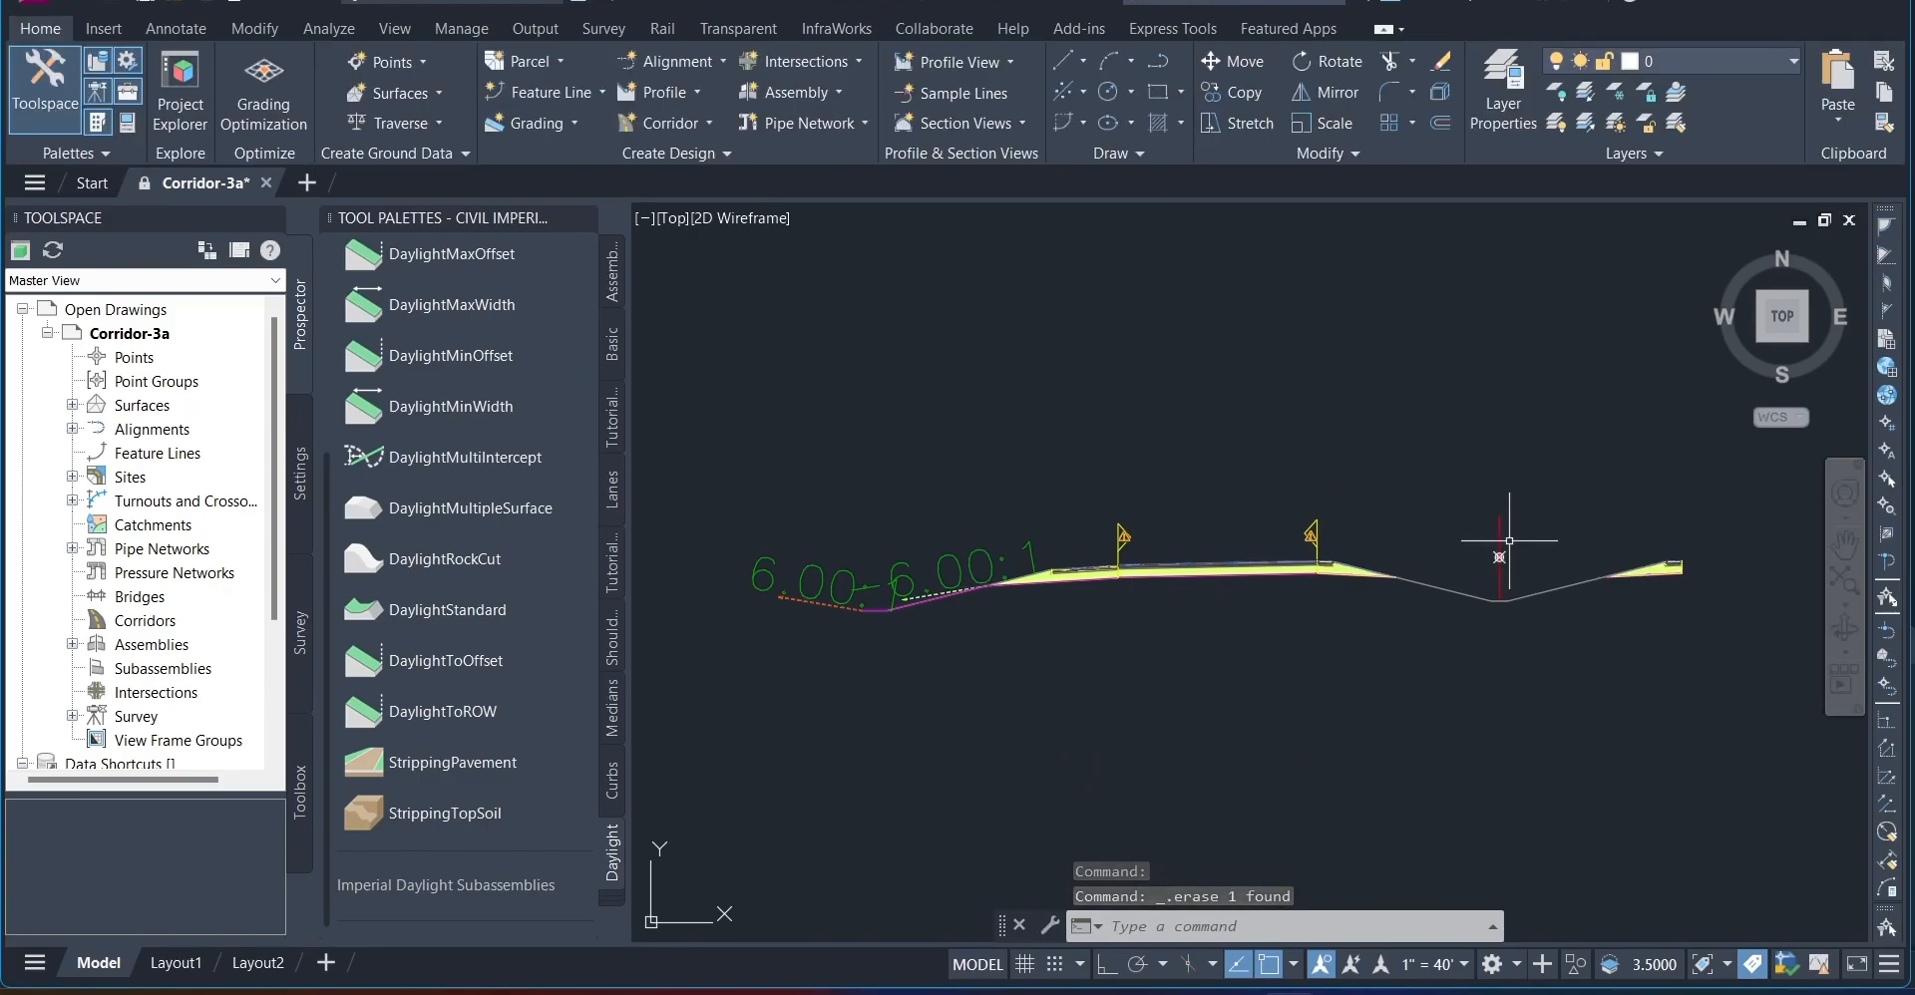
{"action": "left_click", "coordinate": [959, 573]}
{"action": "right_click", "coordinate": [960, 573]}
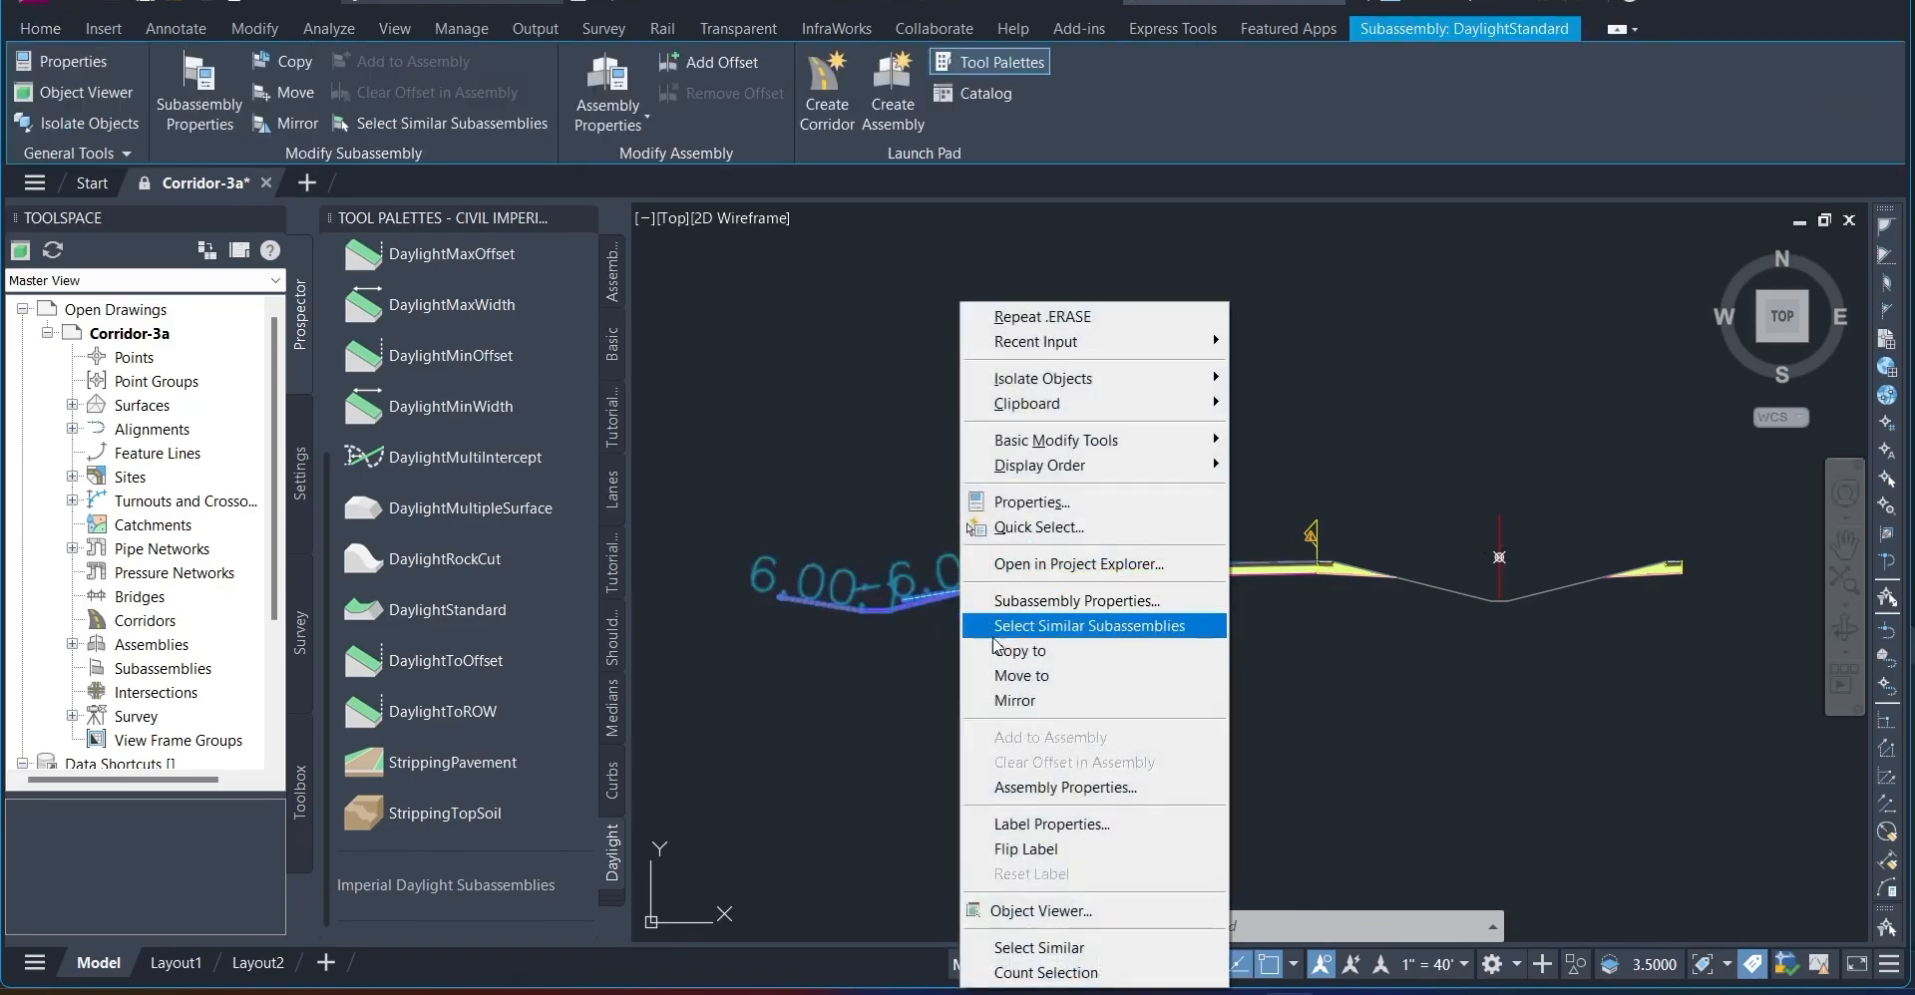
{"action": "left_click", "coordinate": [1016, 700]}
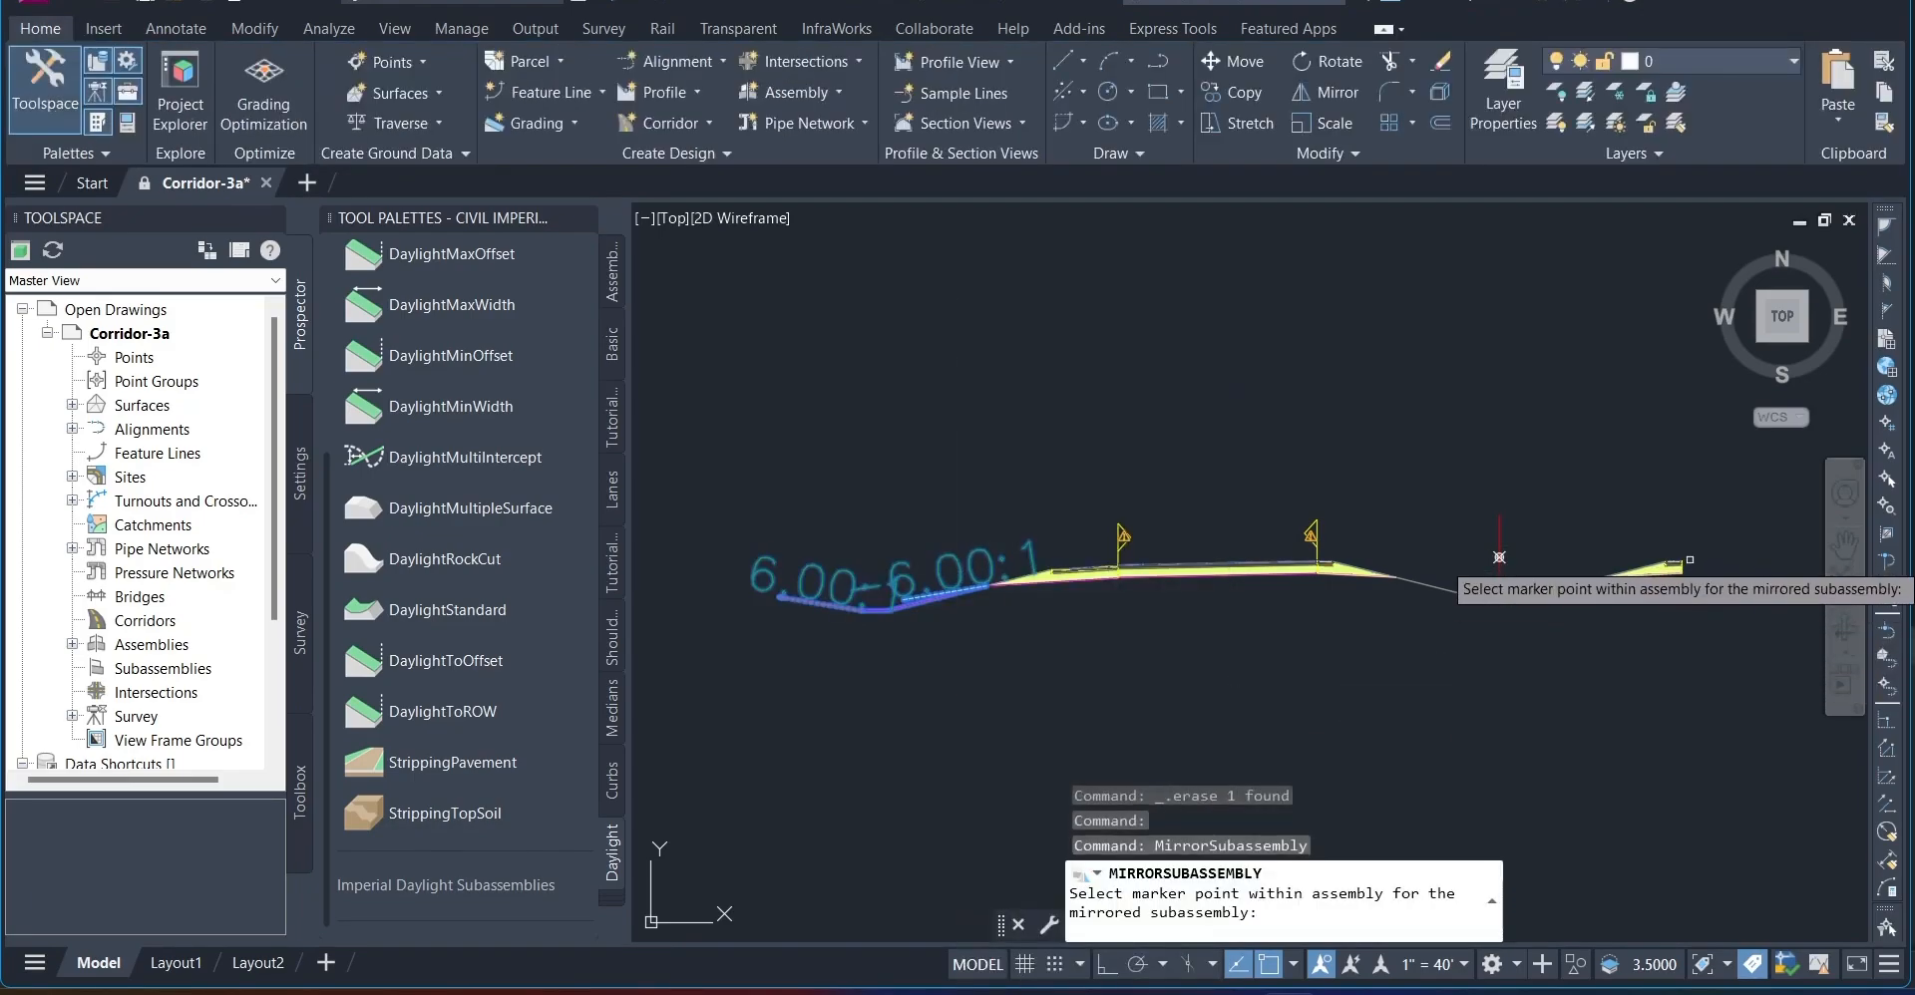
{"action": "scroll", "coordinate": [1690, 560], "scroll_direction": "up", "scroll_amount": 6}
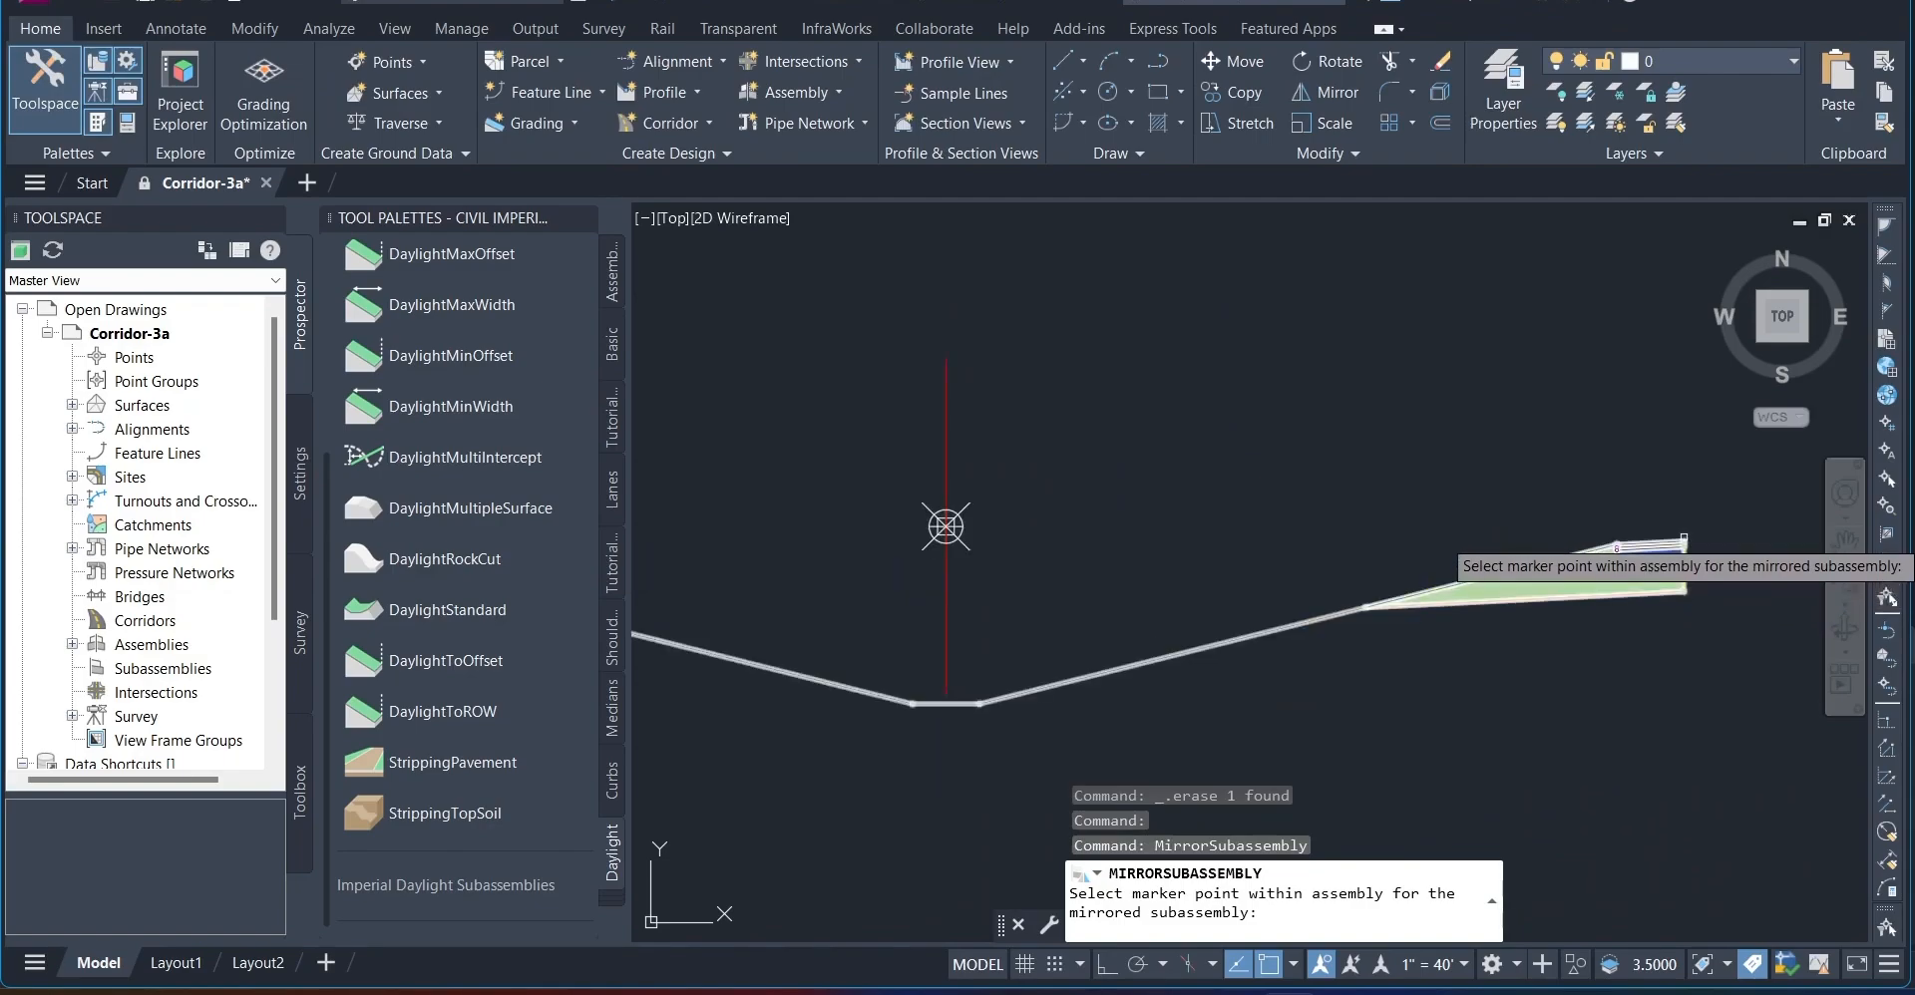
{"action": "left_click", "coordinate": [946, 527]}
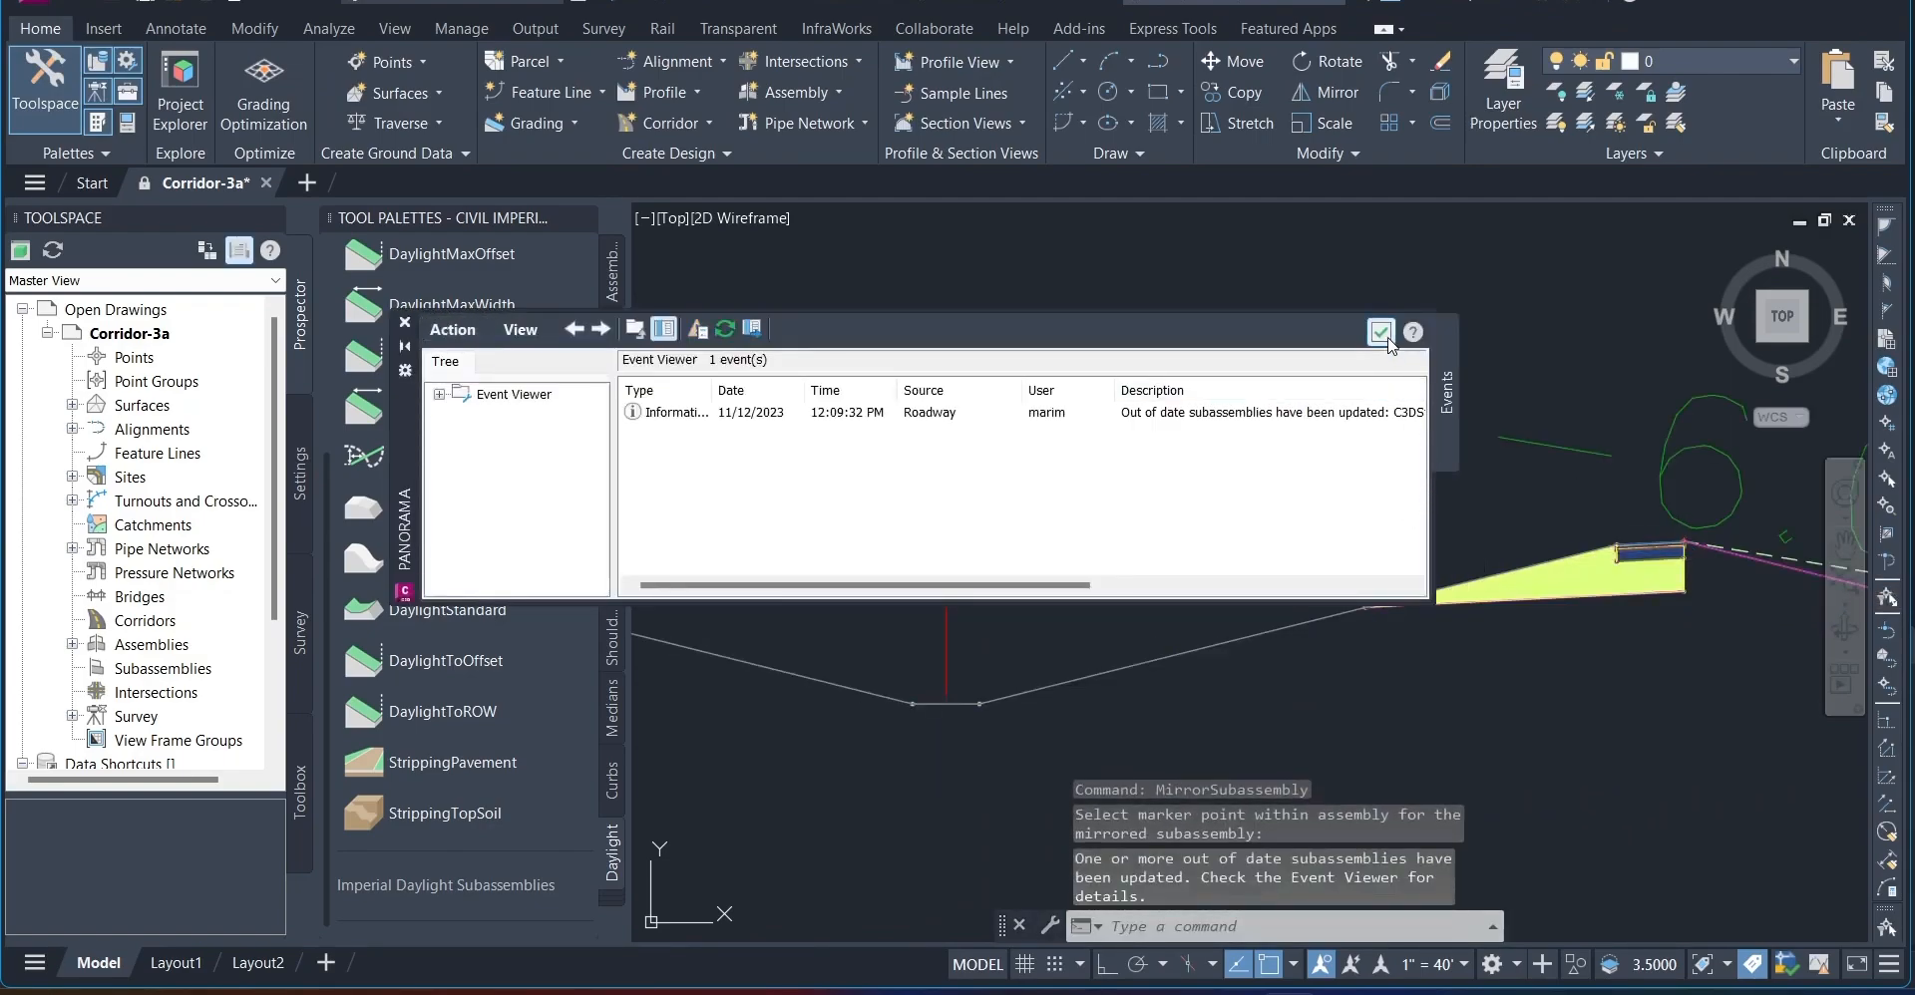
{"action": "left_click", "coordinate": [1382, 334]}
{"action": "scroll", "coordinate": [1424, 513], "scroll_direction": "down", "scroll_amount": 8}
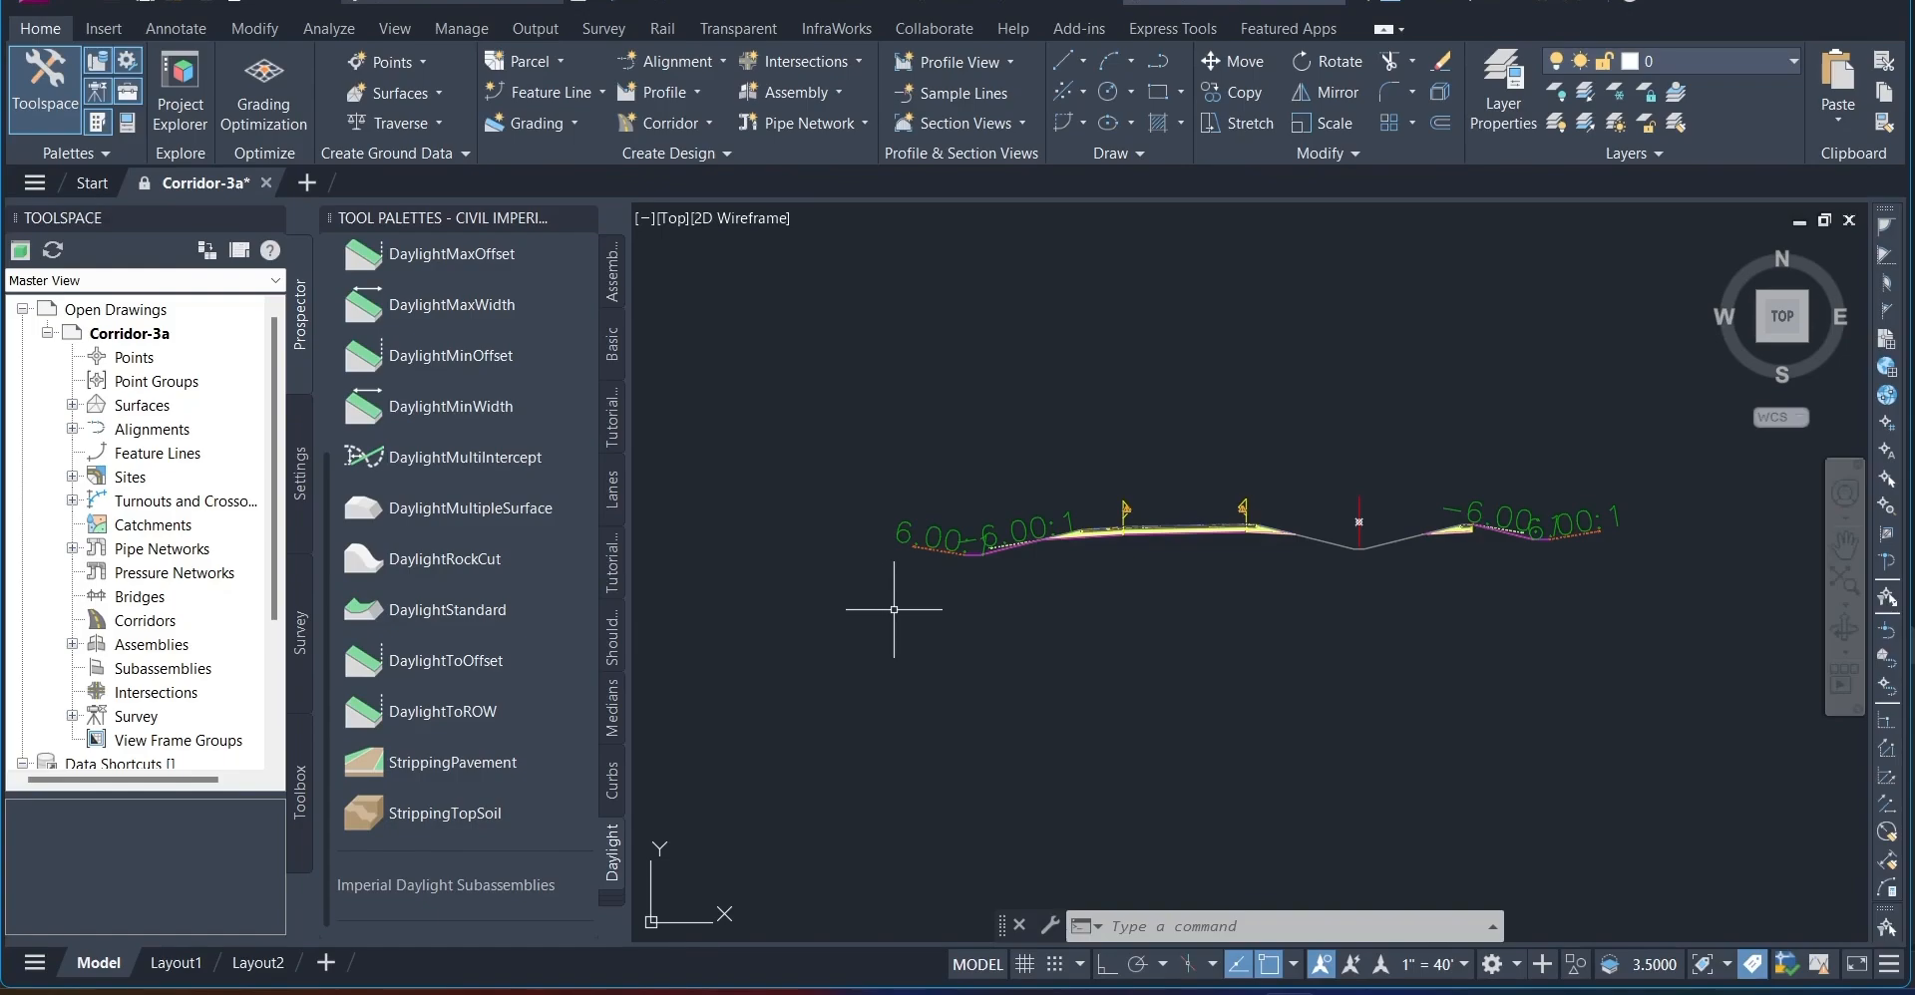
Open the Corridor-3b drawing from the Drawings folder as read-only
{"action": "left_click", "coordinate": [117, 3]}
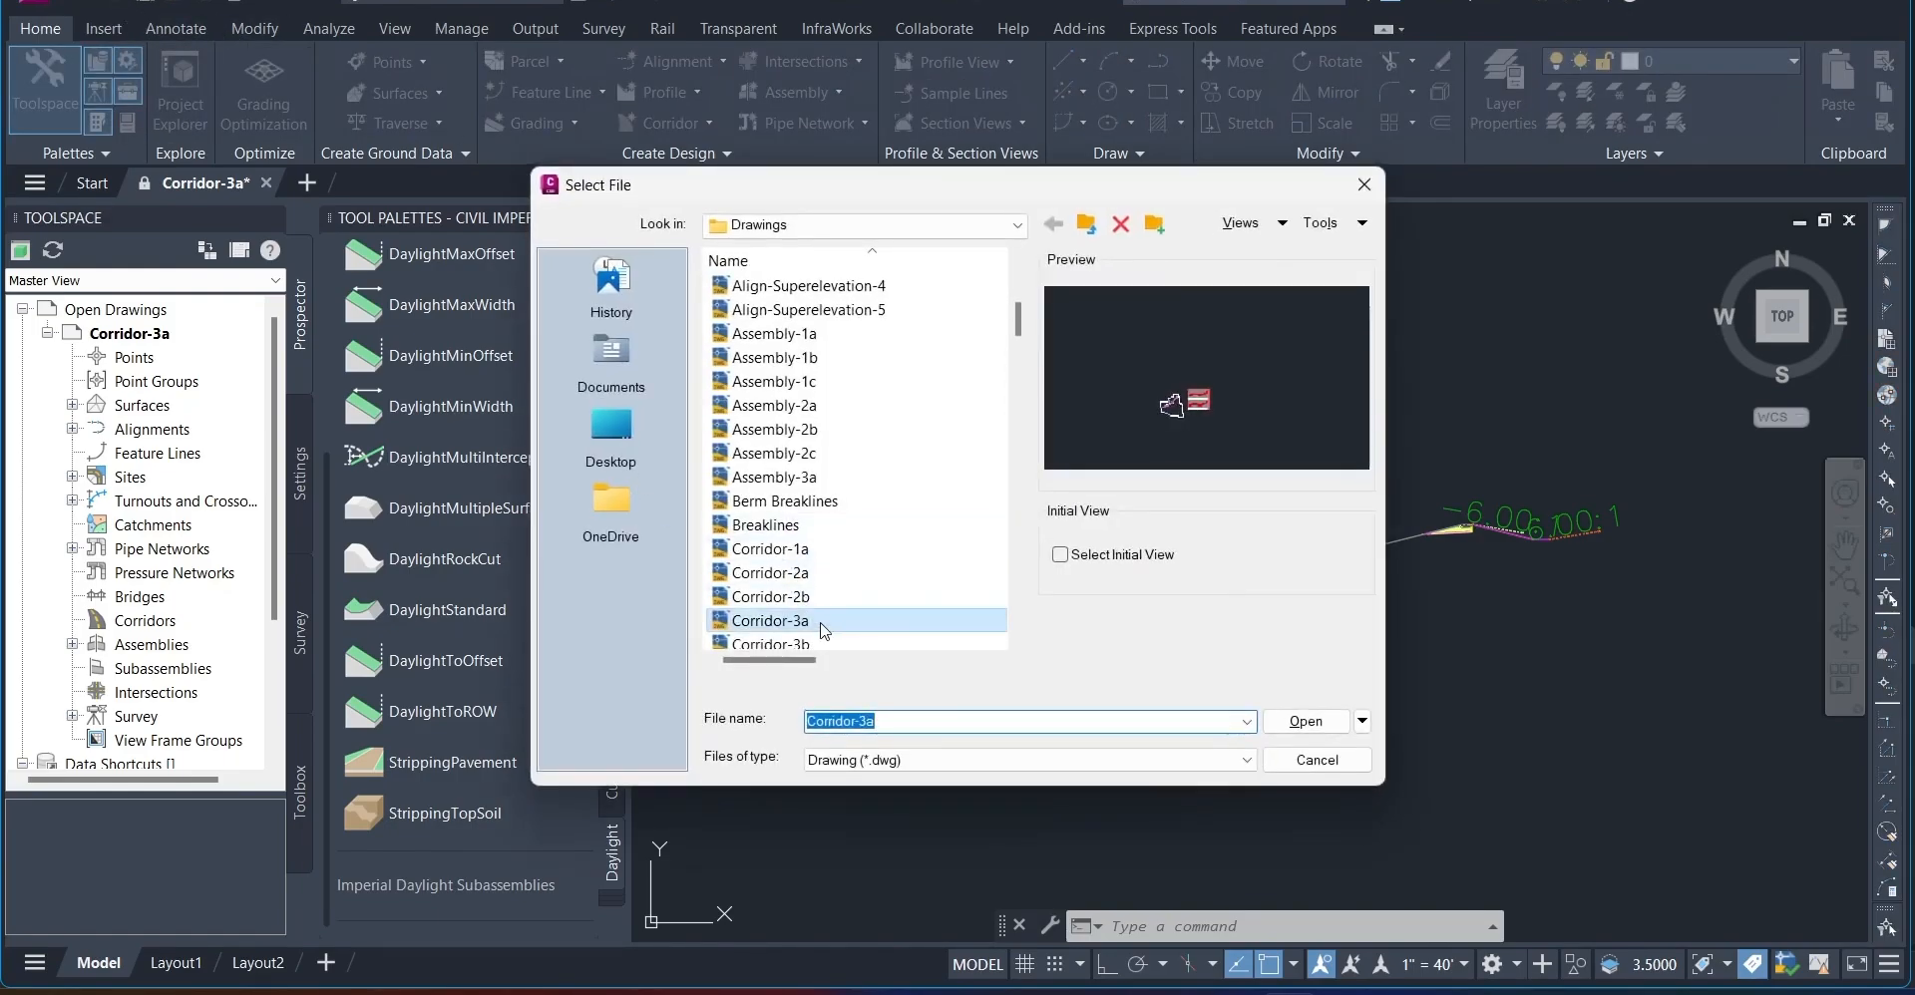
{"action": "left_click", "coordinate": [833, 644]}
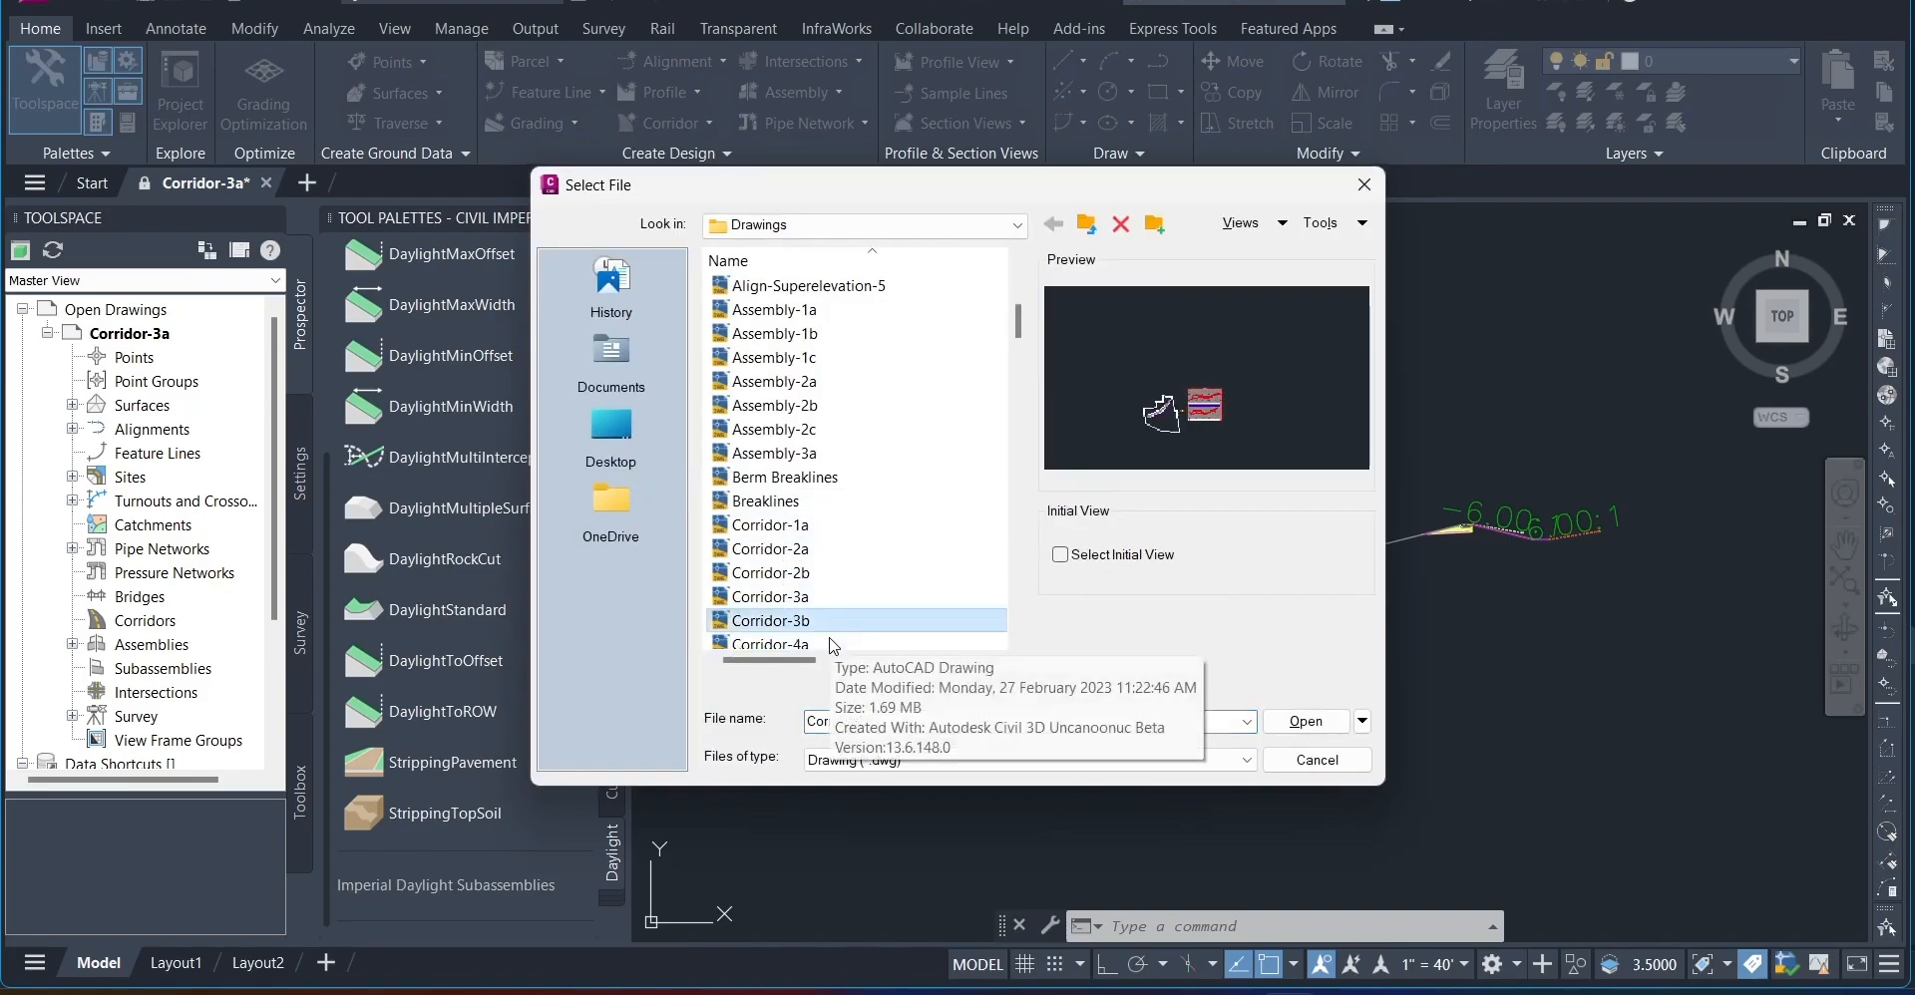
{"action": "left_click", "coordinate": [1297, 722]}
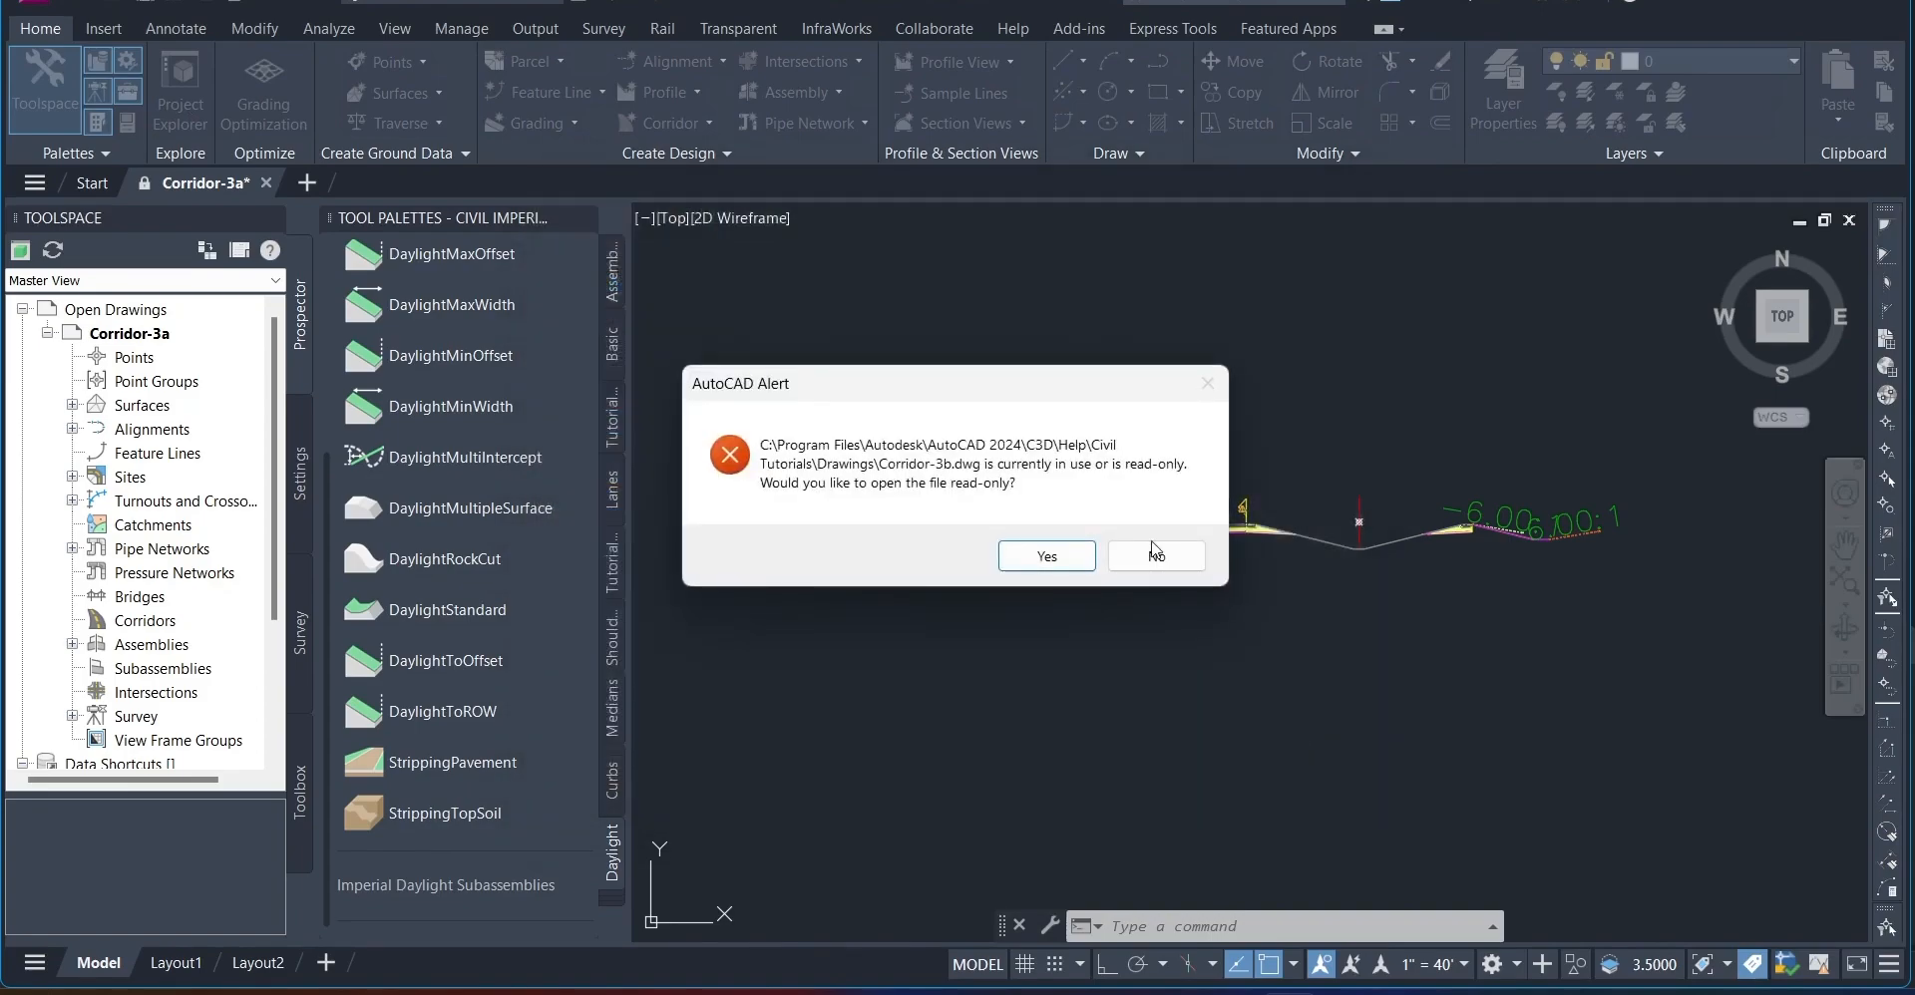
{"action": "left_click", "coordinate": [1077, 544]}
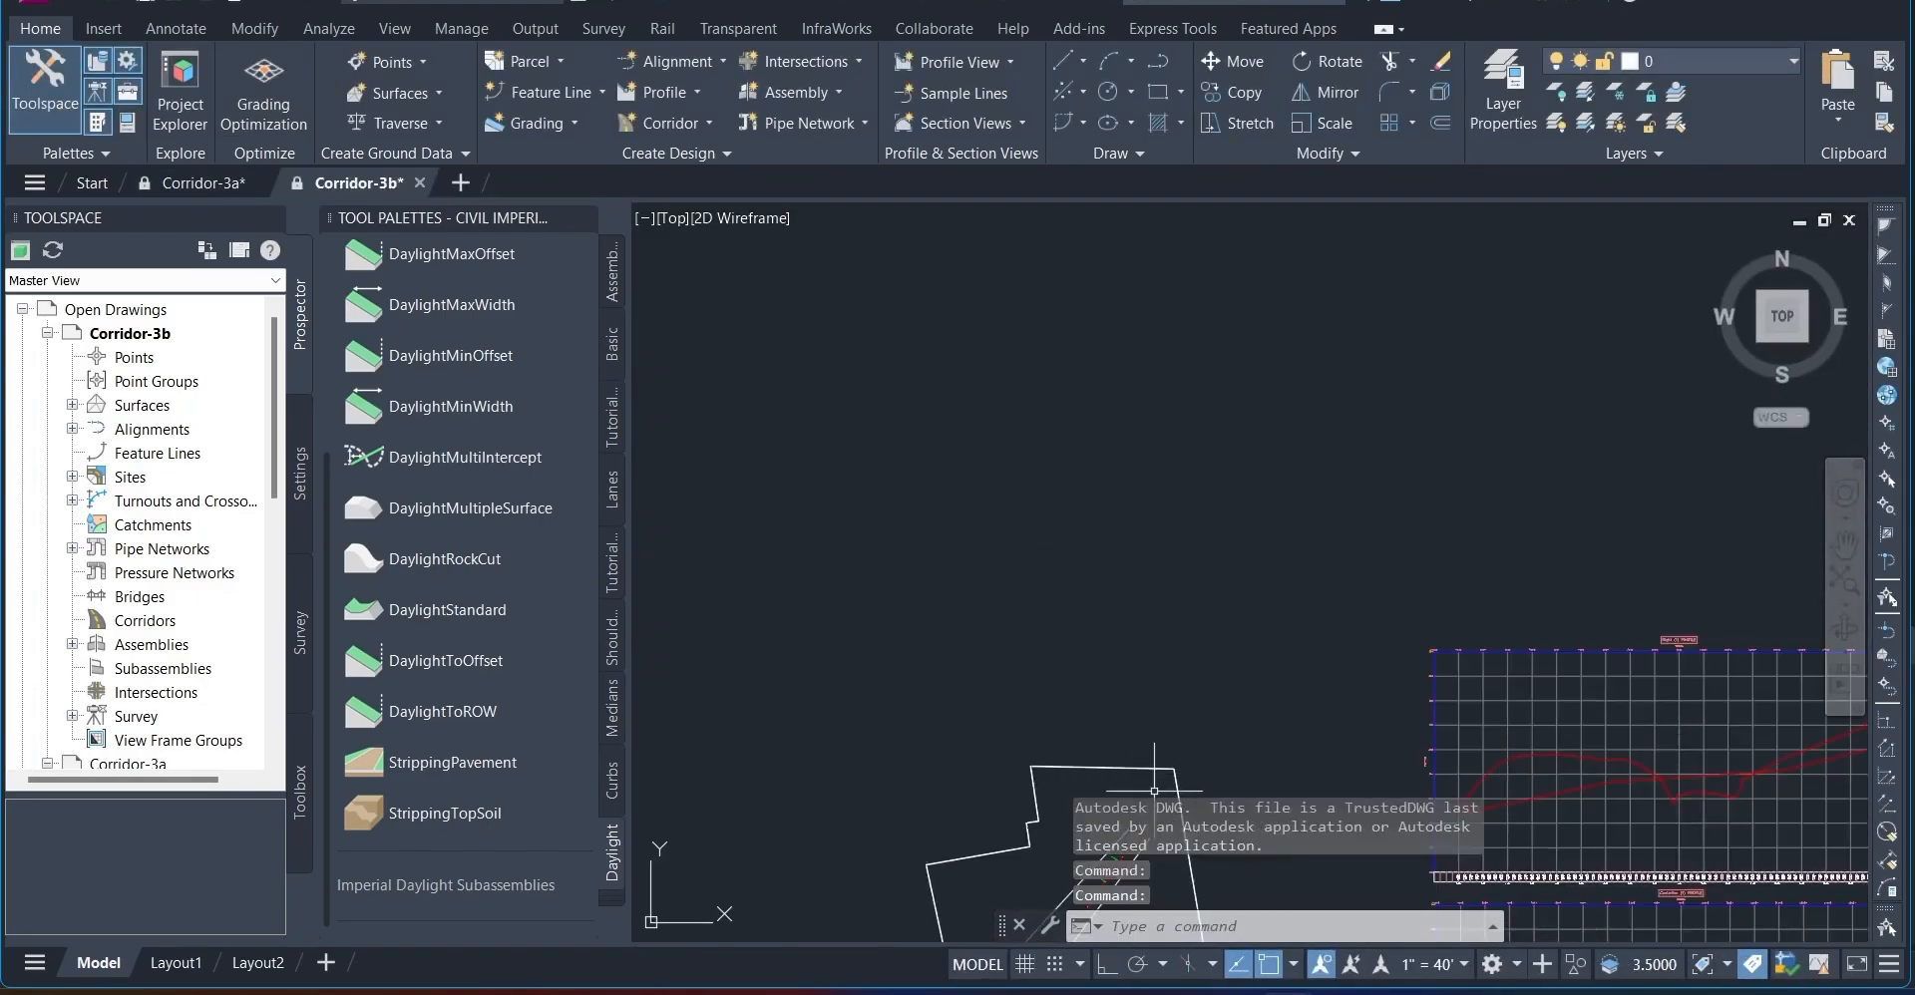
Examine the complete divided highway assembly in the Corridor-3b drawing, from the left daylight slope to the right one
{"action": "scroll", "coordinate": [1189, 522], "scroll_direction": "up", "scroll_amount": 5}
{"action": "mouse_move", "coordinate": [1090, 598]}
{"action": "middle_mouse_down"}
{"action": "mouse_move", "coordinate": [1152, 652]}
{"action": "mouse_move", "coordinate": [1147, 446]}
{"action": "middle_mouse_up"}
{"action": "scroll", "coordinate": [1142, 458], "scroll_direction": "up", "scroll_amount": 8}
{"action": "middle_click_drag", "start_coordinate": [1013, 724], "coordinate": [1291, 624]}
{"action": "scroll", "coordinate": [1210, 638], "scroll_direction": "up", "scroll_amount": 2}
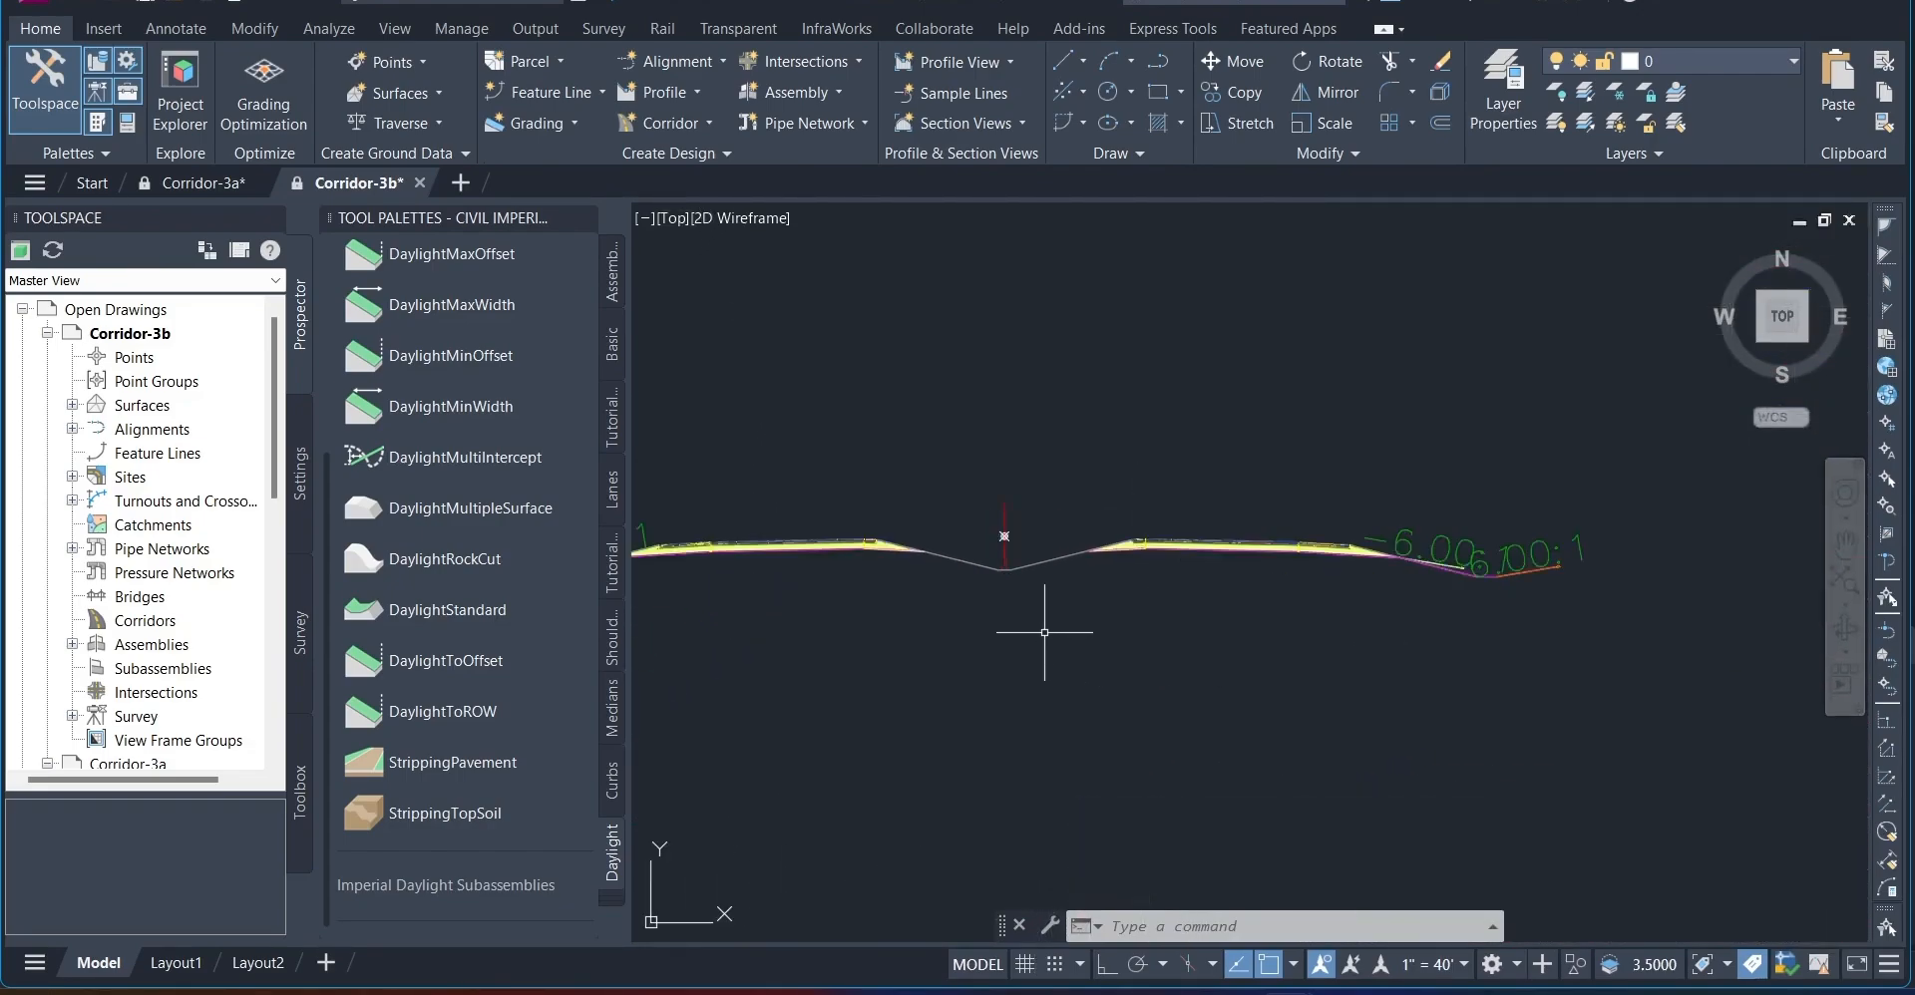
{"action": "middle_click_drag", "start_coordinate": [1045, 633], "coordinate": [1227, 590]}
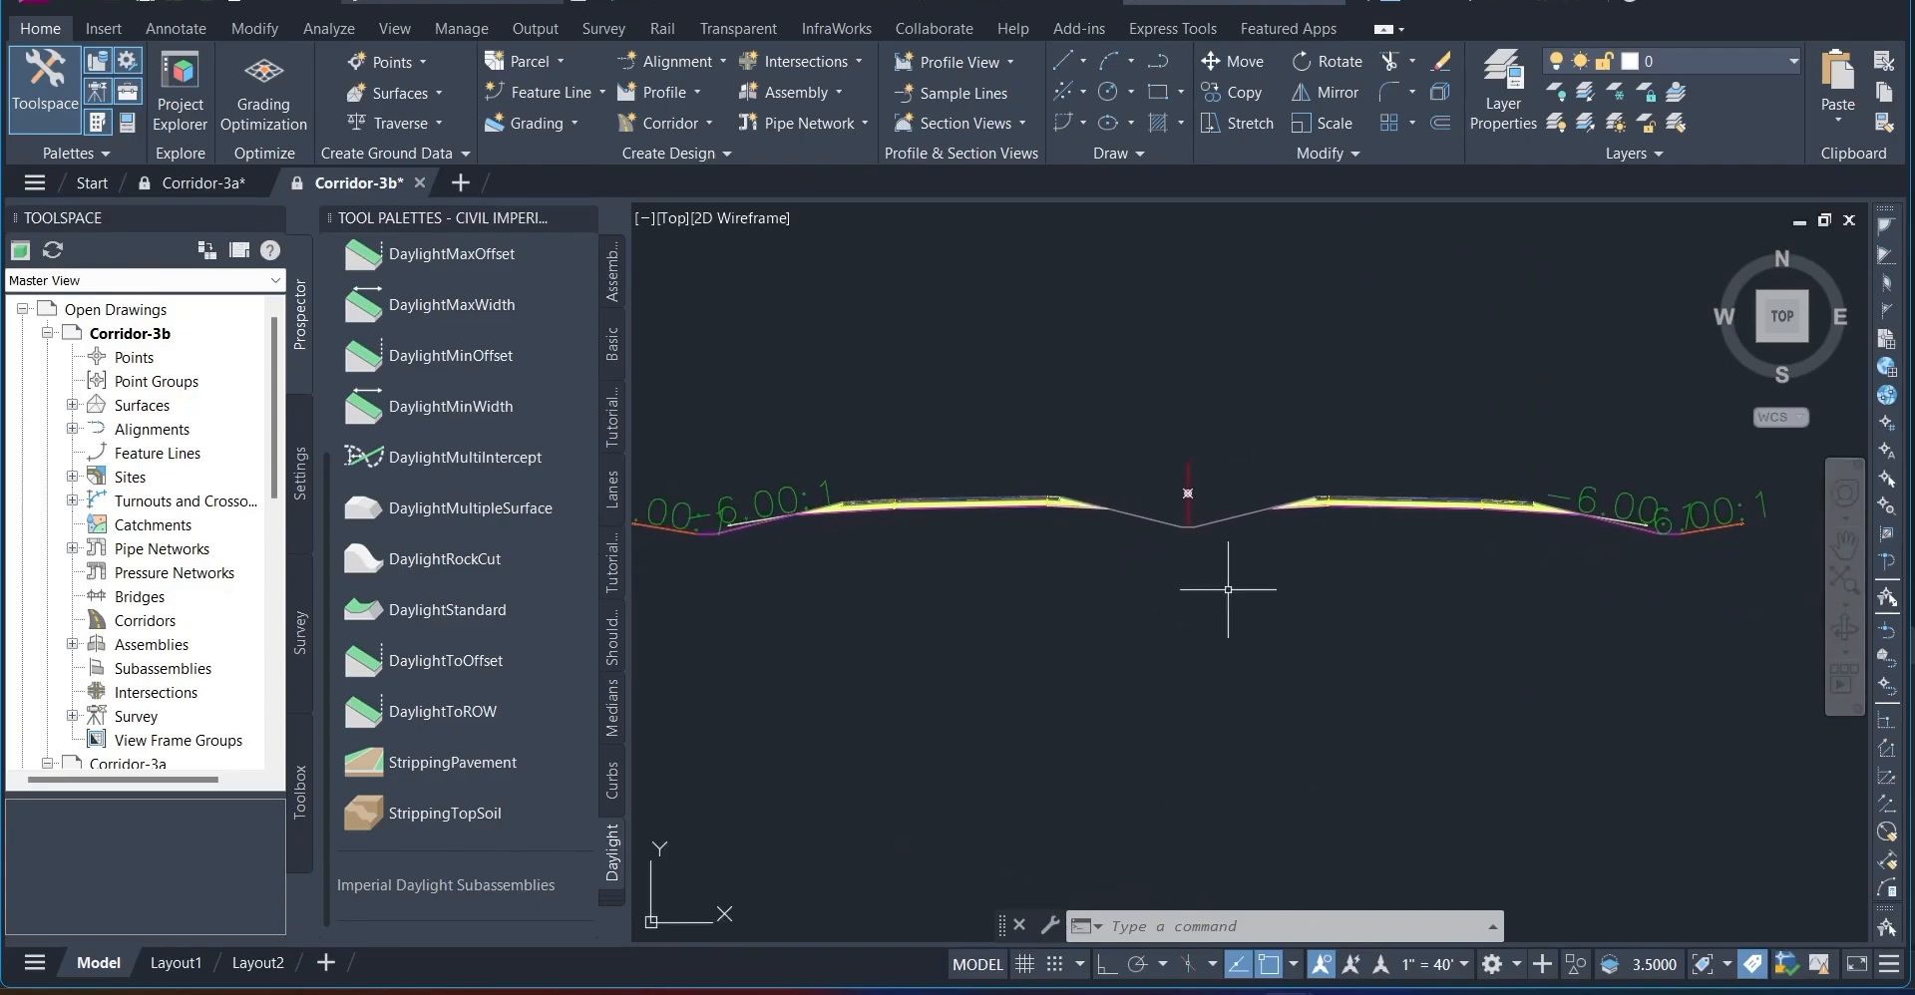
{"action": "scroll", "coordinate": [1227, 589], "scroll_direction": "down", "scroll_amount": 4}
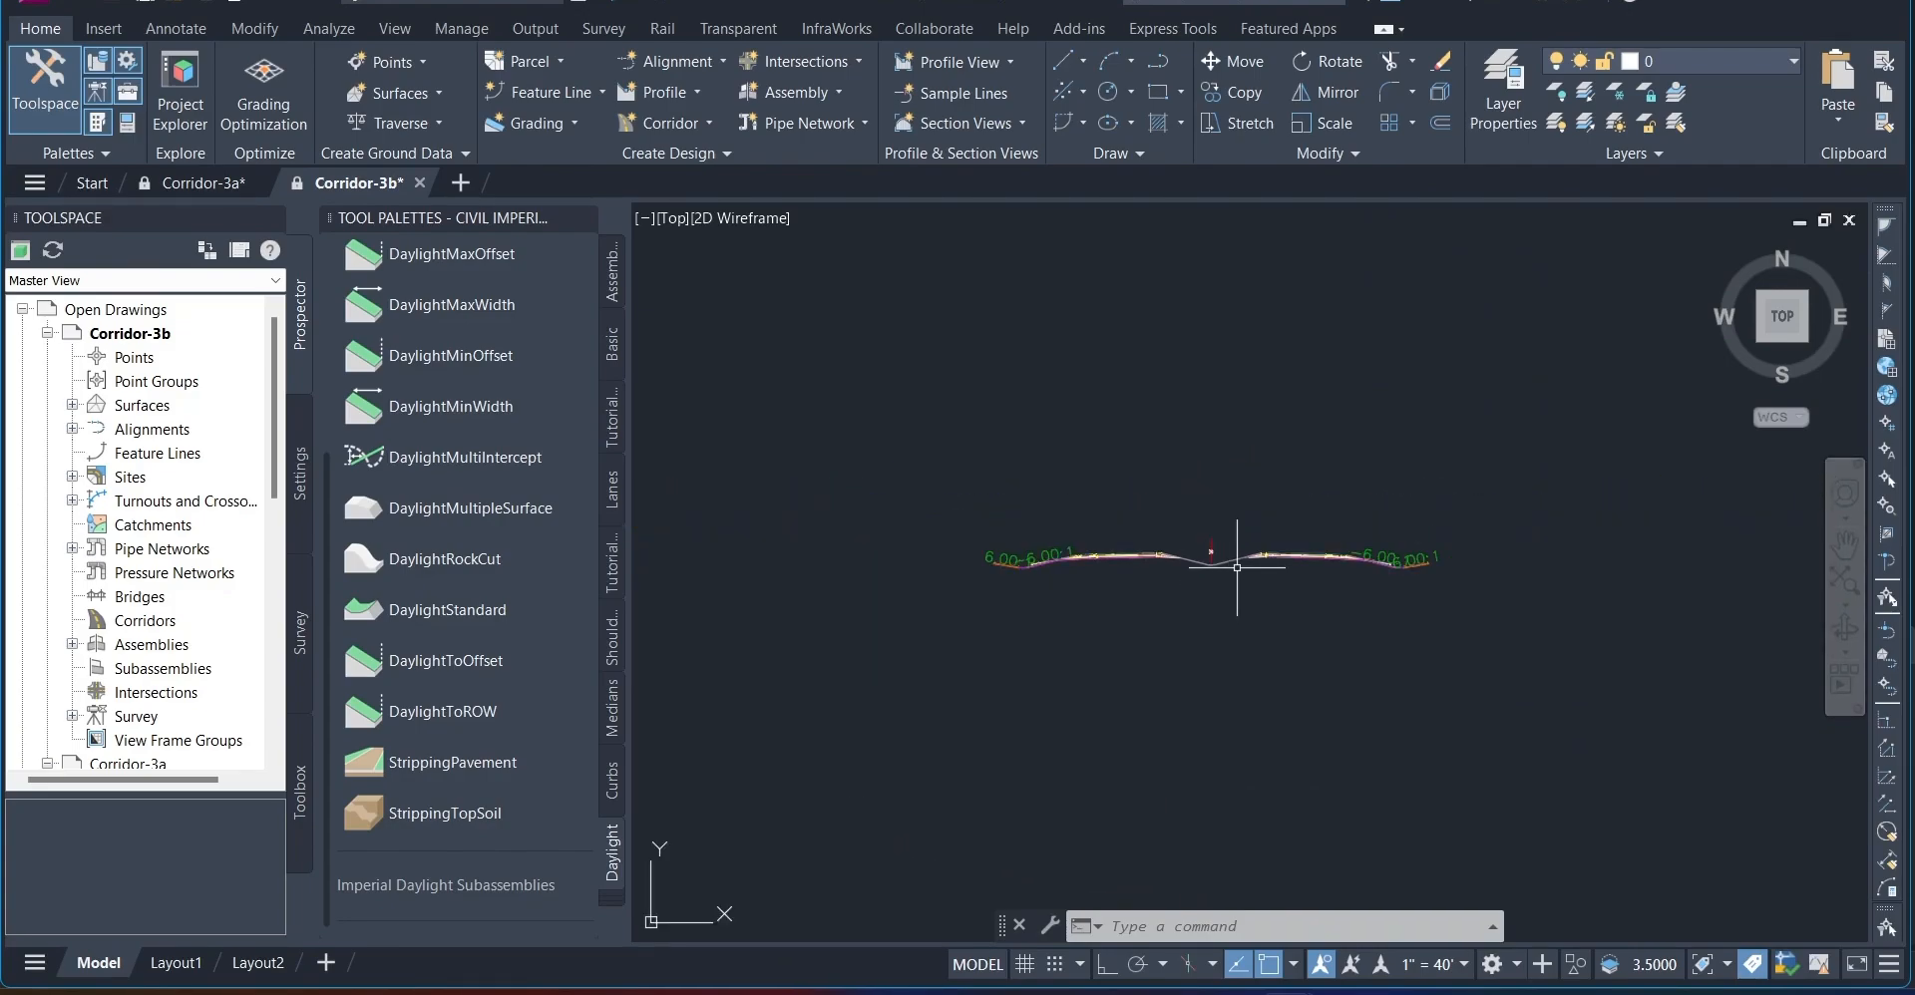
Start a new corridor from the Corridor command and name it Divided Highway
{"action": "left_click", "coordinate": [698, 122]}
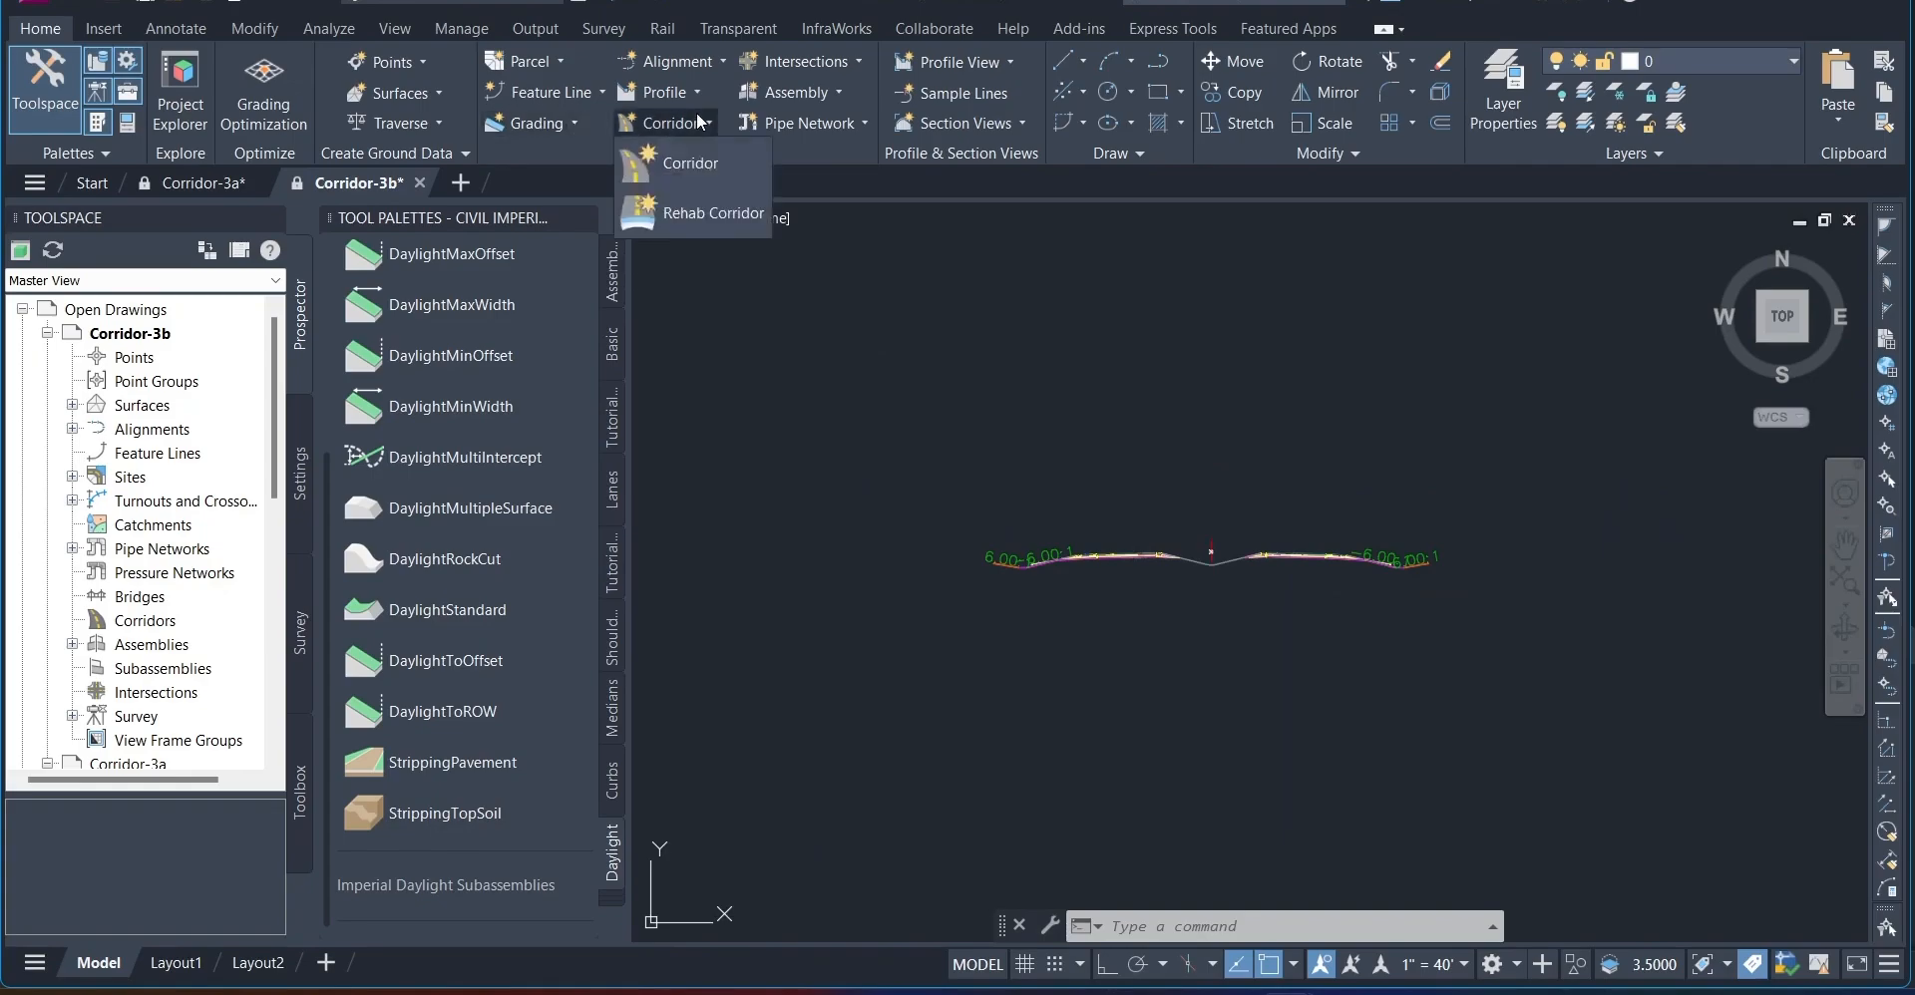
{"action": "left_click", "coordinate": [716, 157]}
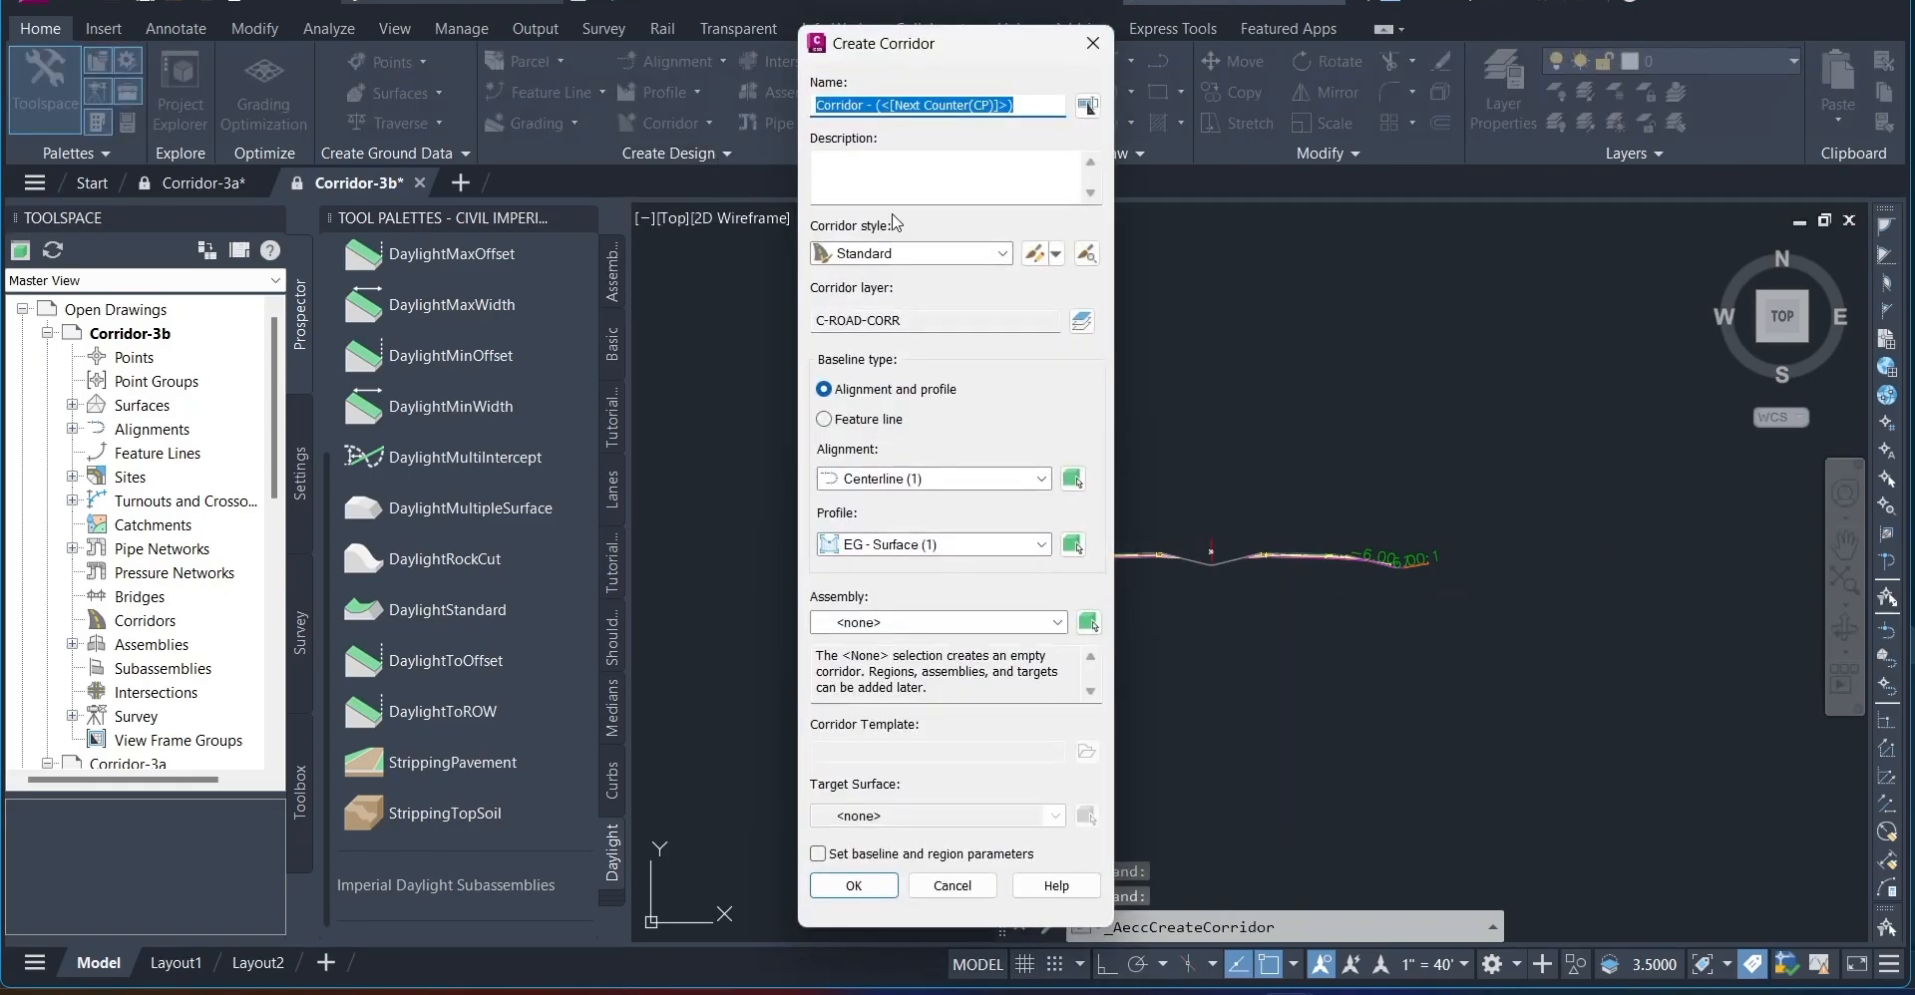
{"action": "type", "text": "Divided "}
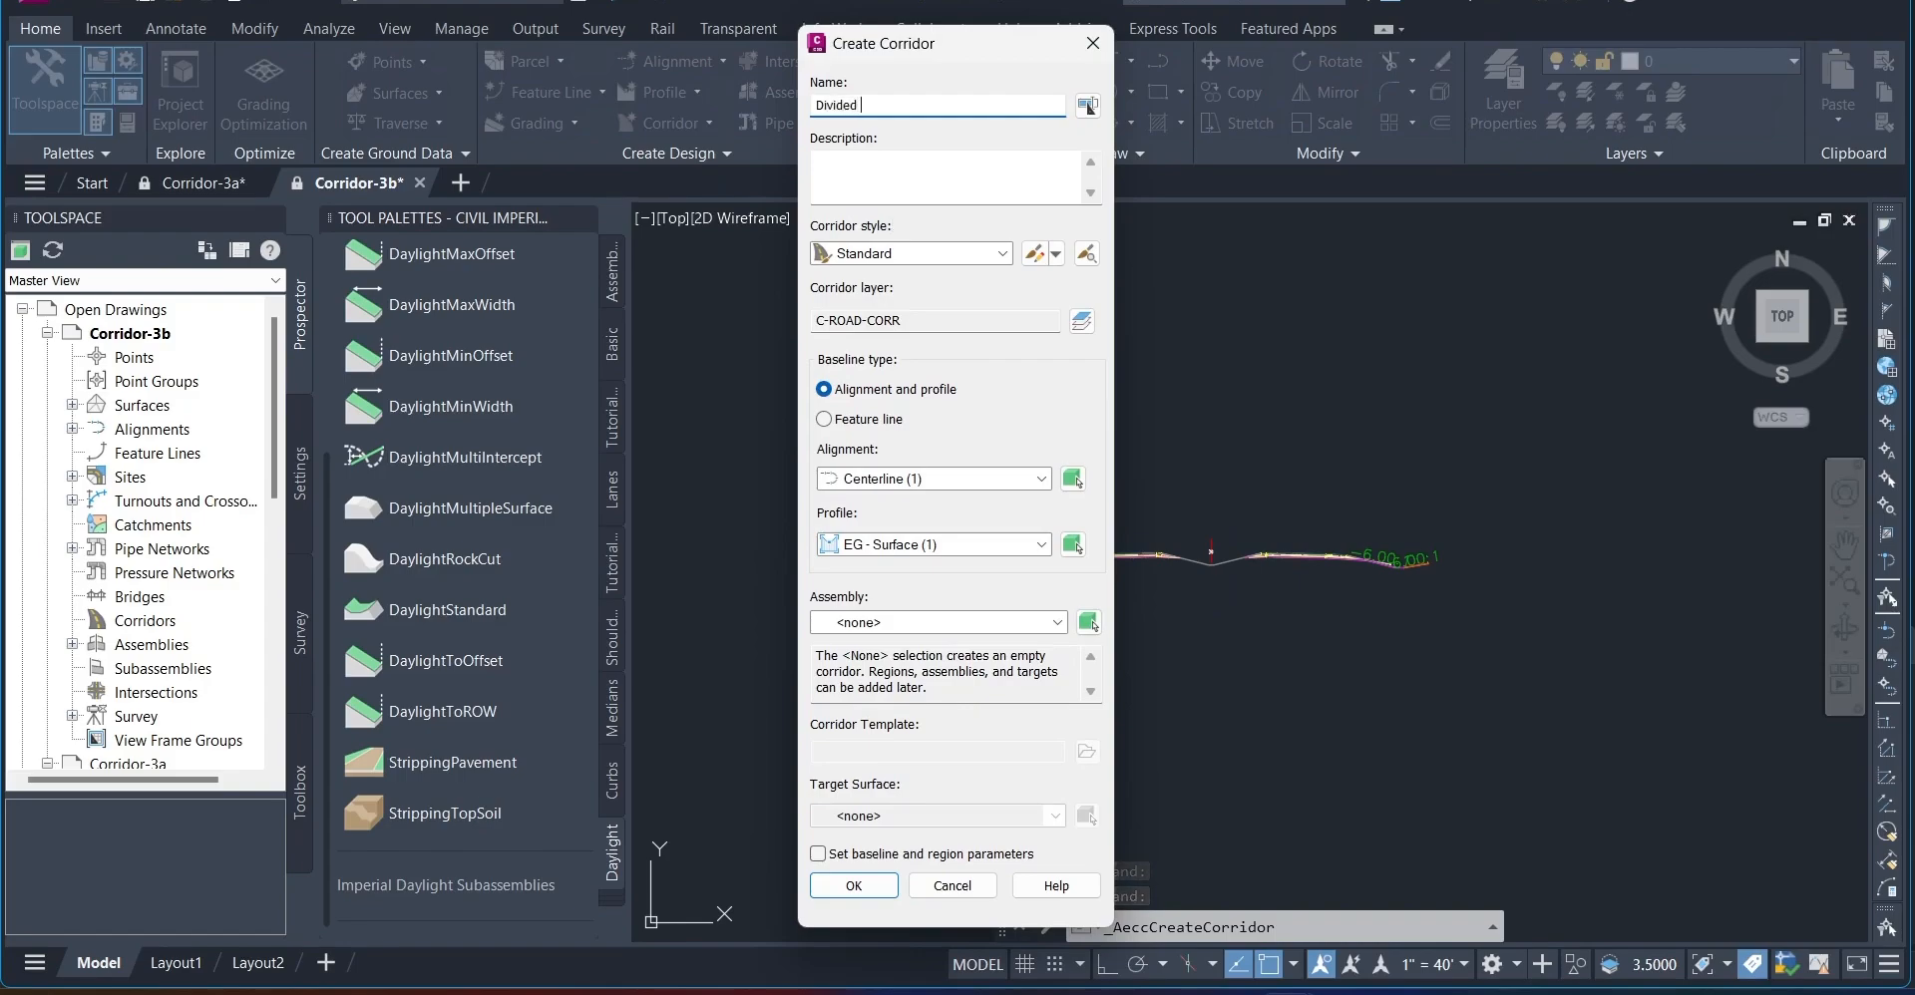
{"action": "type", "text": "Highway"}
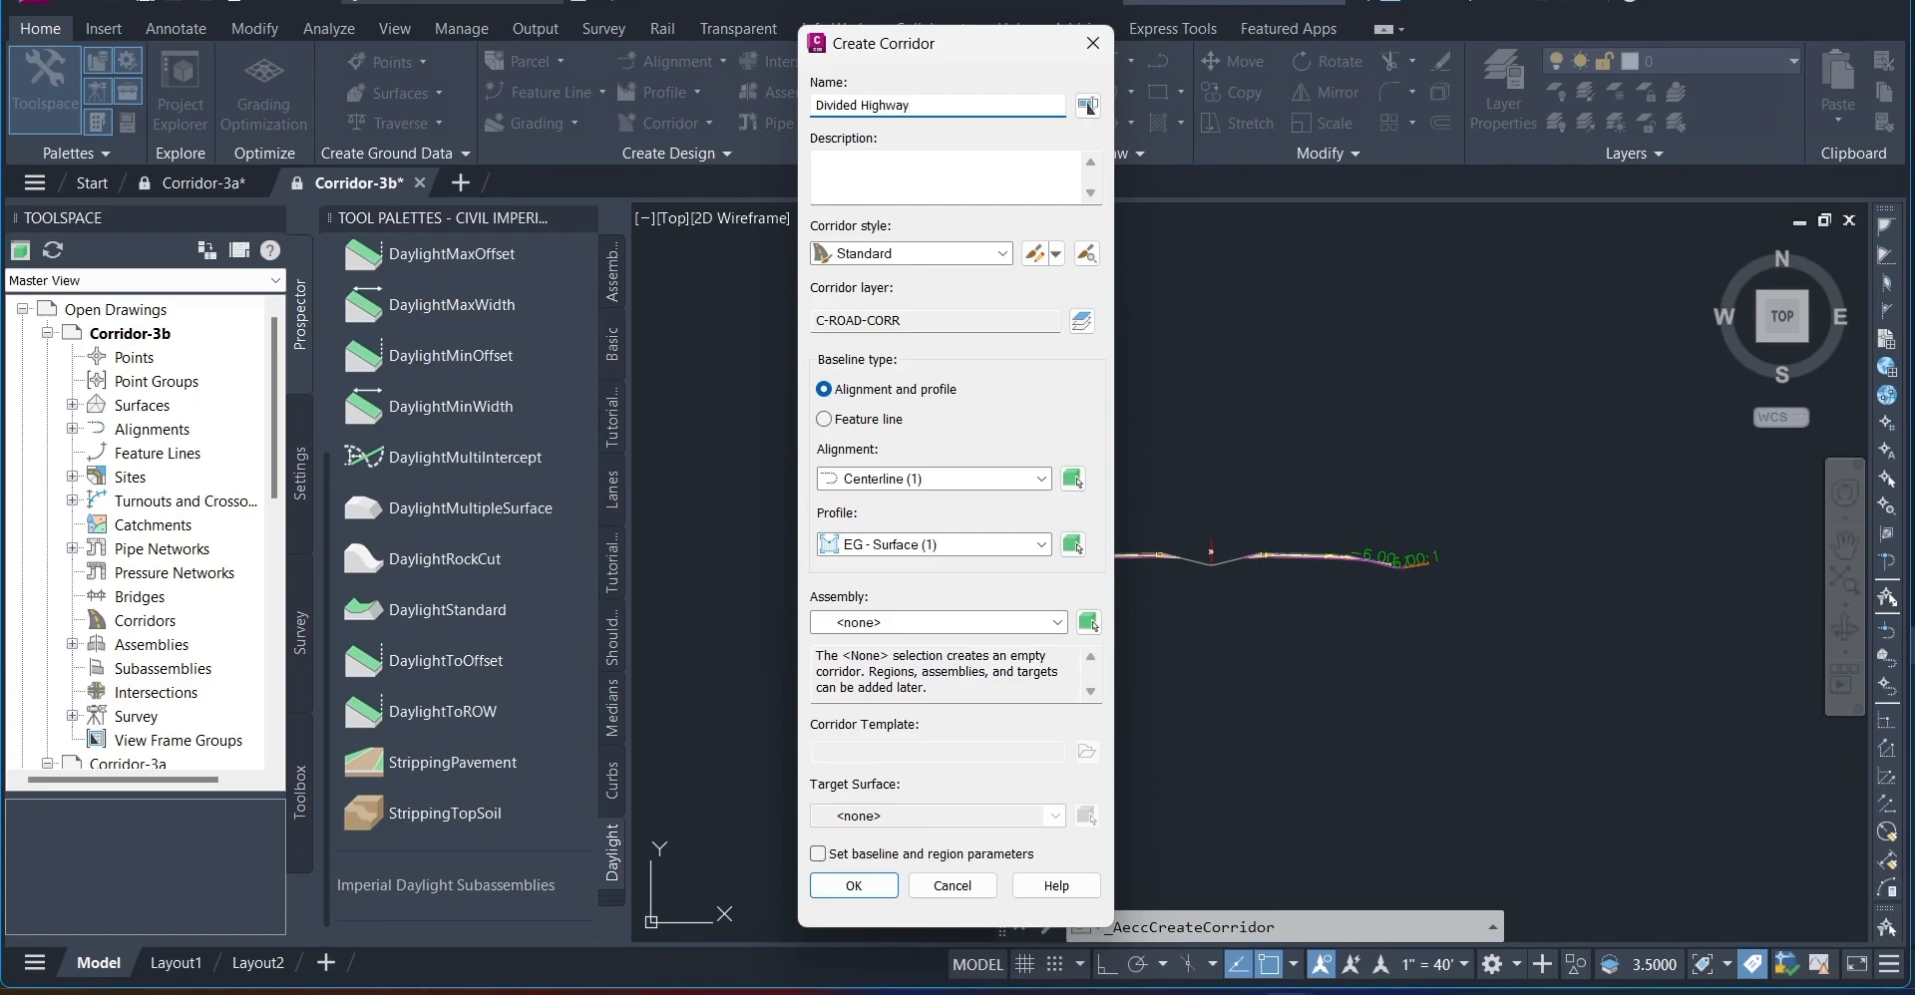
Use an alignment and profile baseline with the Layout (1) profile, and assign the Divided Highway assembly
{"action": "left_click", "coordinate": [925, 392]}
{"action": "left_click", "coordinate": [914, 544]}
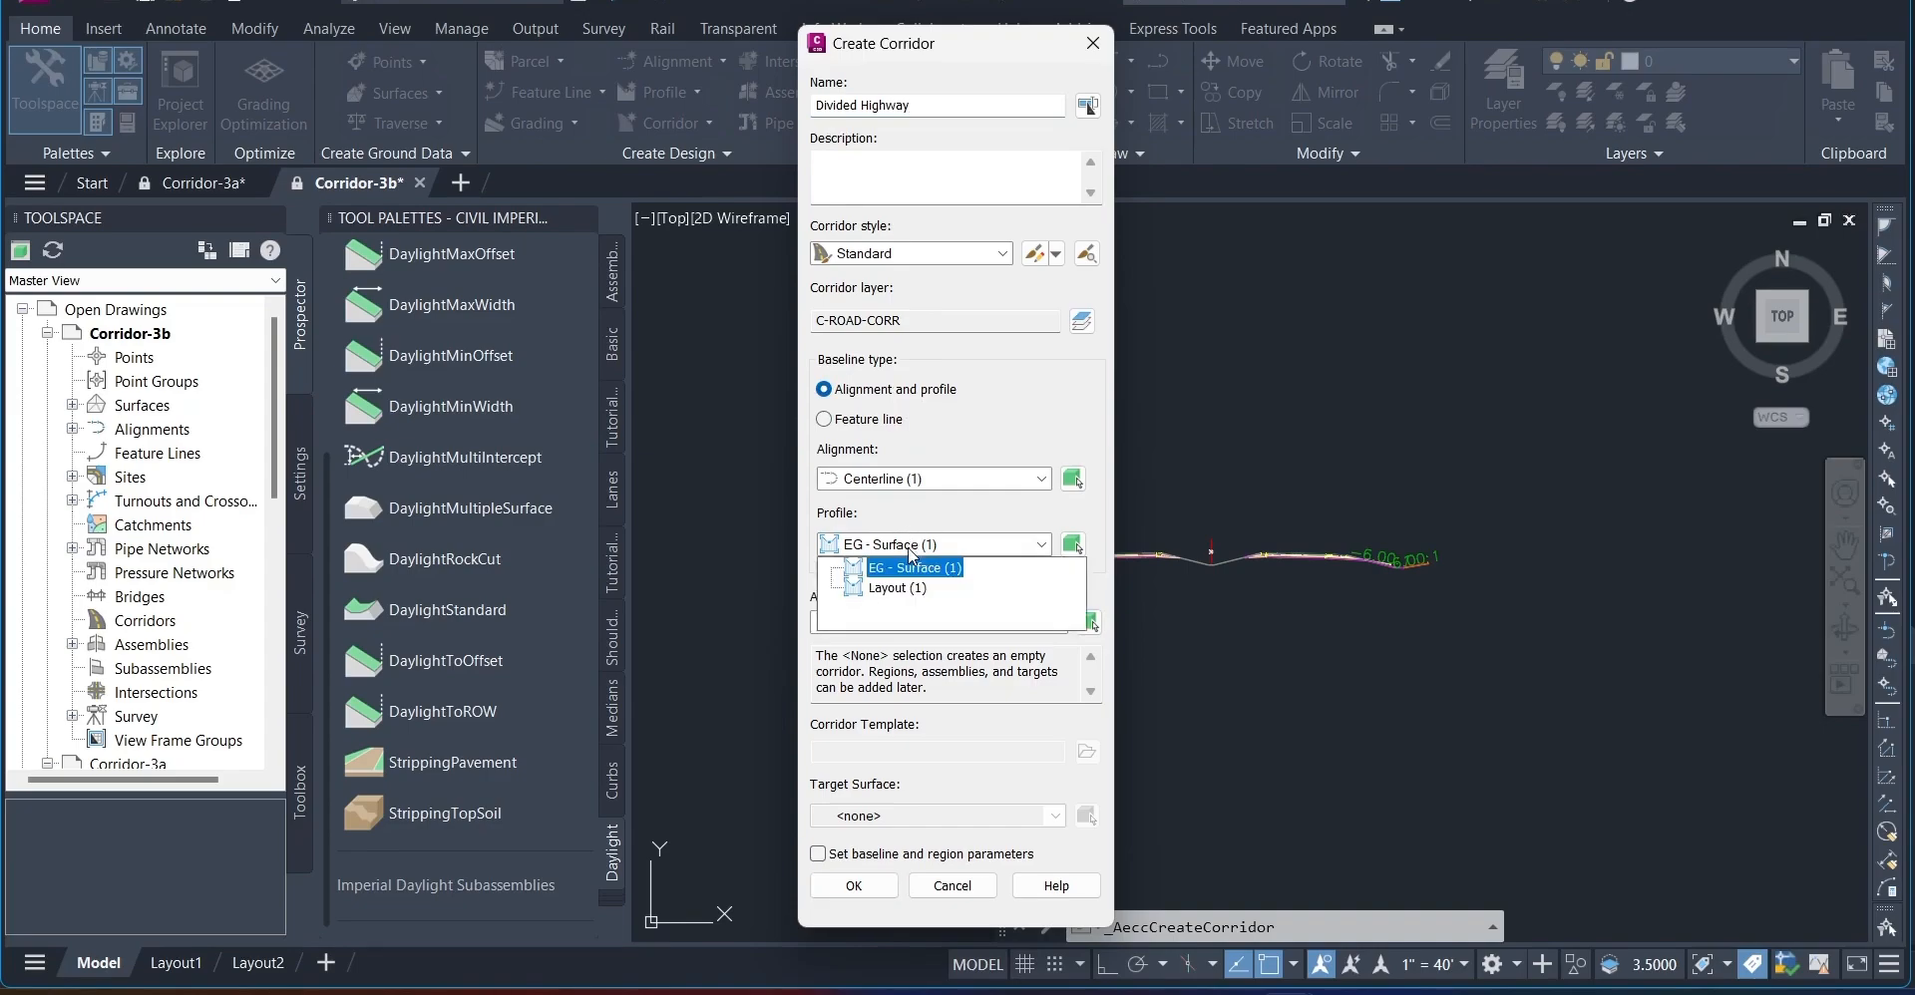
{"action": "left_click", "coordinate": [892, 589]}
{"action": "left_click", "coordinate": [901, 622]}
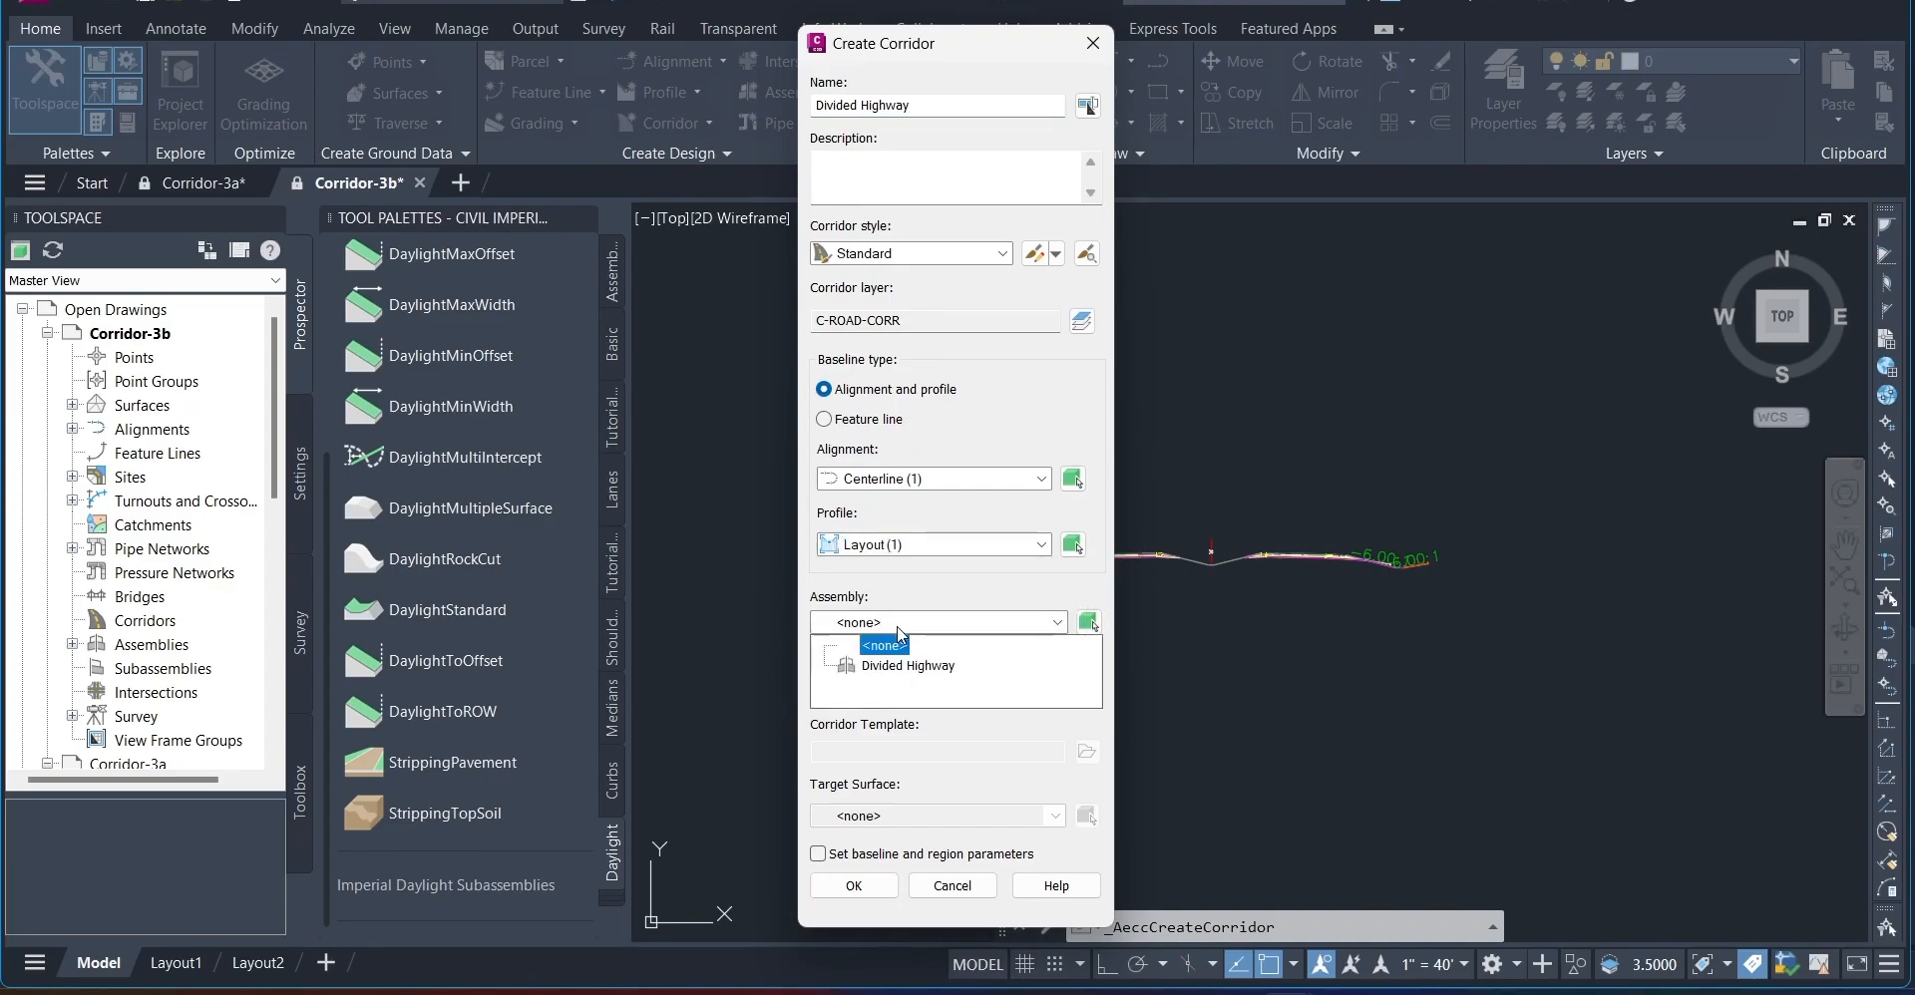
{"action": "left_click", "coordinate": [910, 668]}
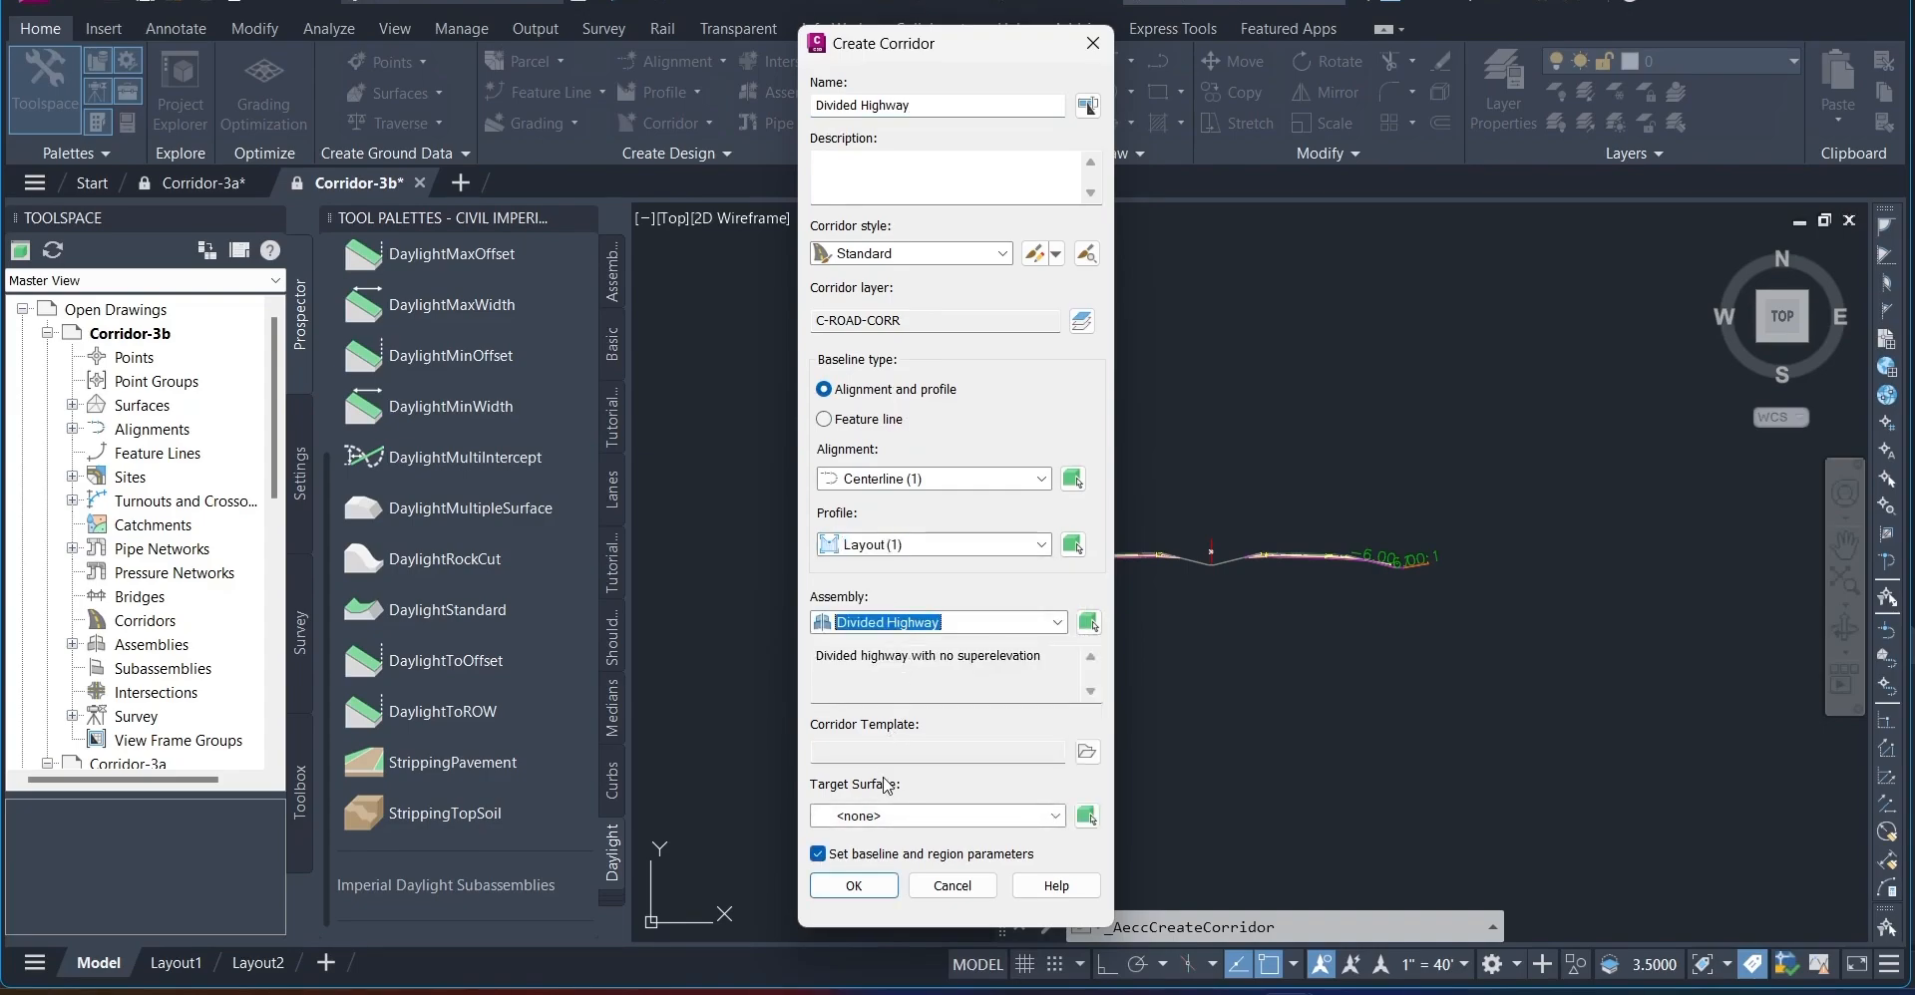
Target the EG surface, turn off setting of baseline and region parameters, and create the corridor
{"action": "left_click", "coordinate": [878, 818]}
{"action": "left_click", "coordinate": [868, 860]}
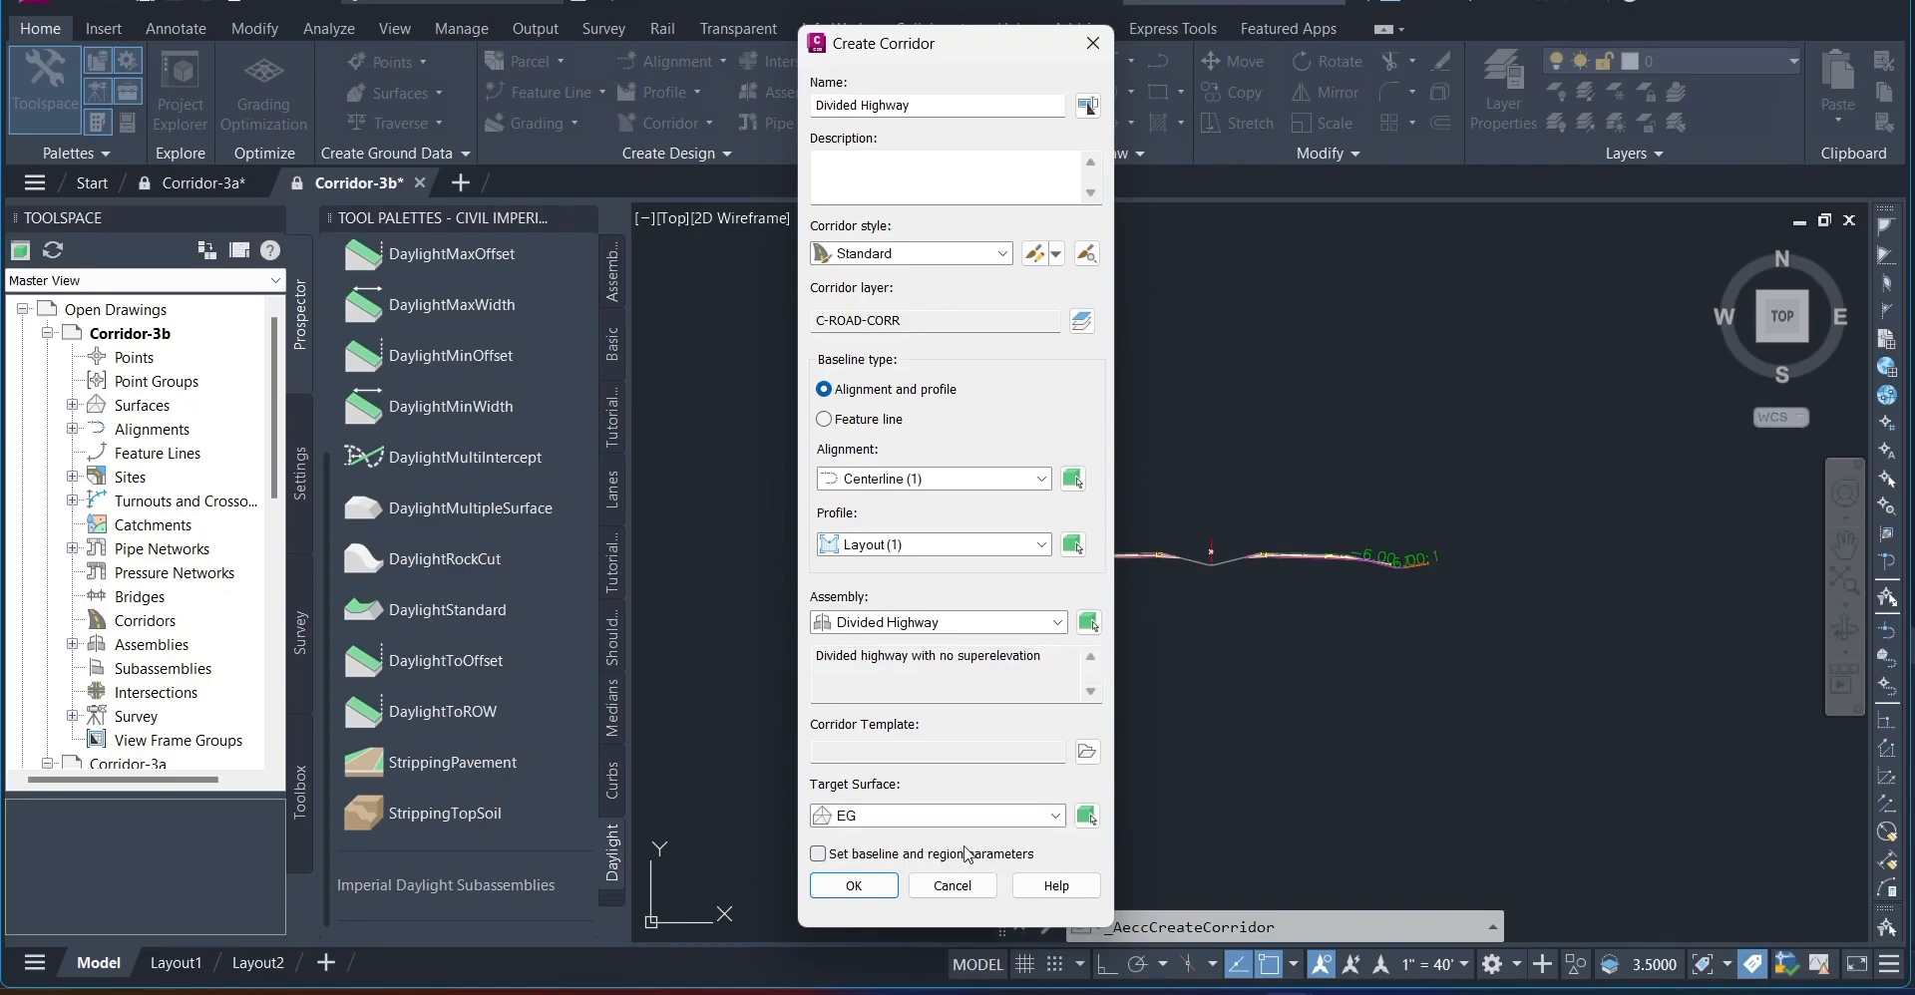
{"action": "left_click", "coordinate": [856, 886]}
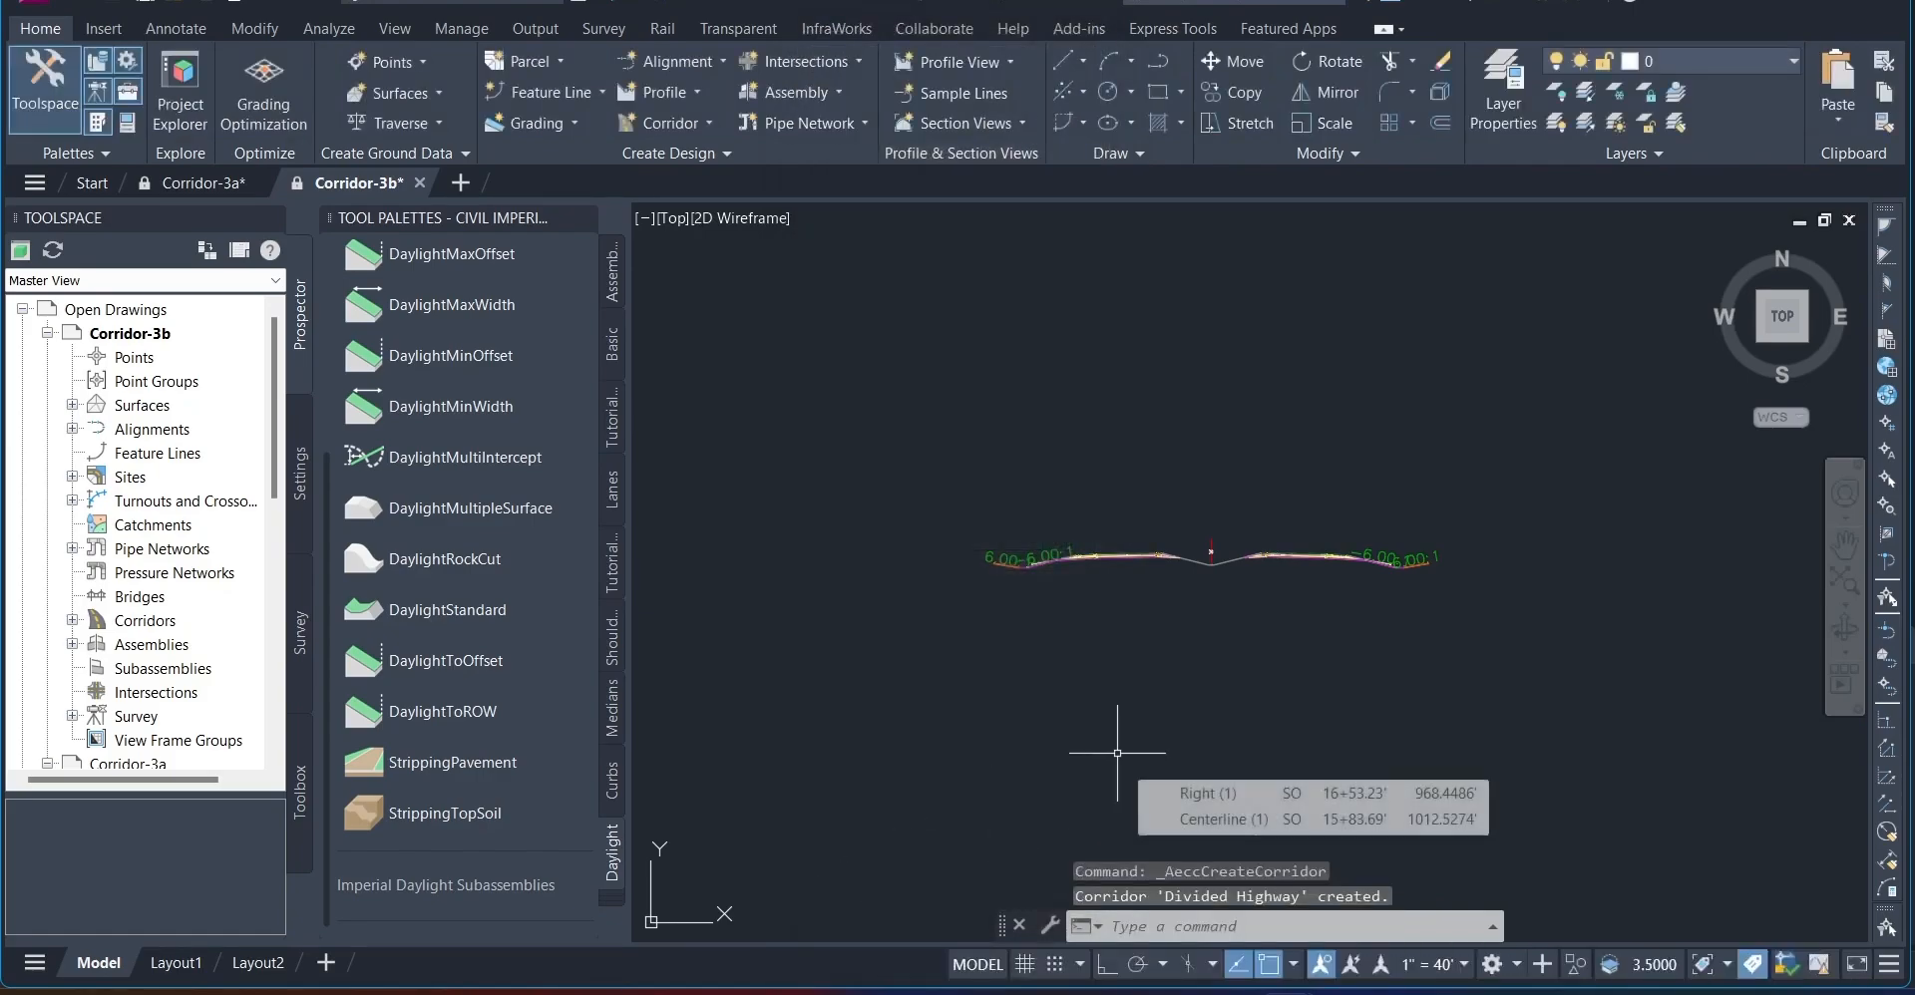
Examine the Divided Highway corridor in plan along the curved centerline, including its lanes and daylight slopes on both sides
{"action": "scroll", "coordinate": [1119, 758], "scroll_direction": "up", "scroll_amount": 2}
{"action": "scroll", "coordinate": [1154, 479], "scroll_direction": "up", "scroll_amount": 3}
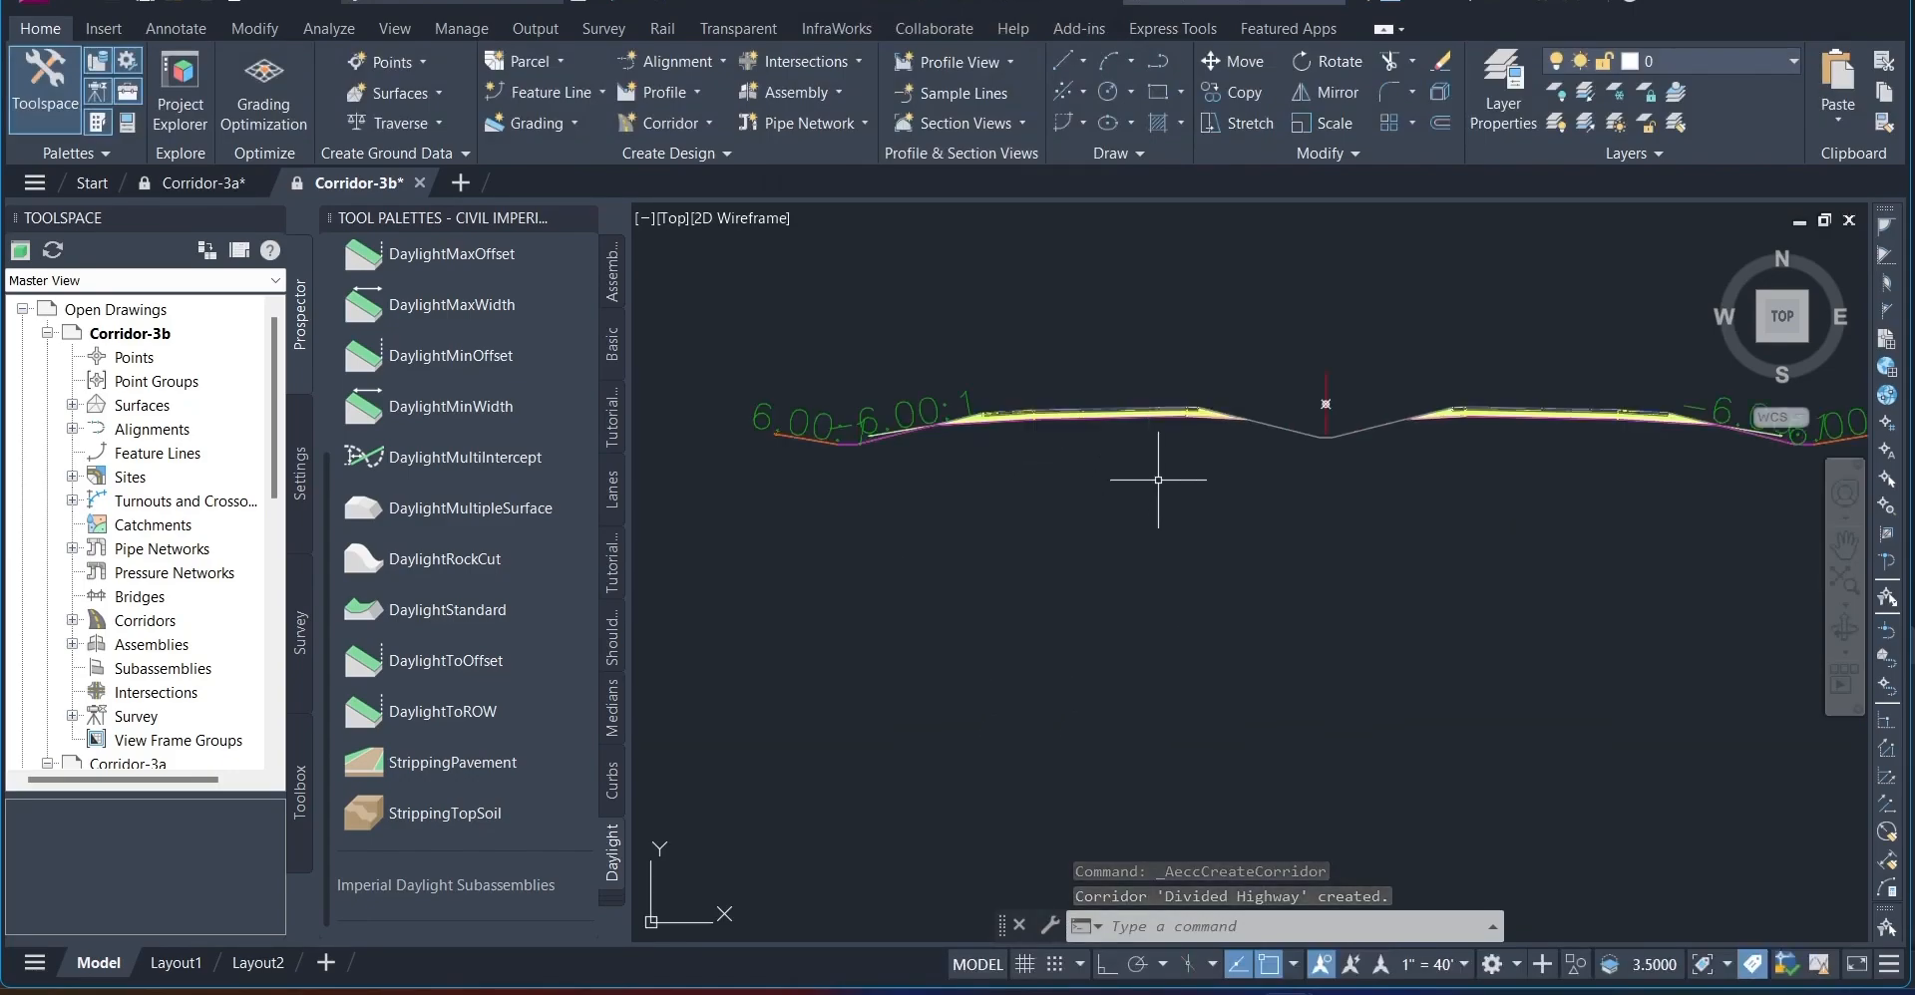
{"action": "middle_click_drag", "start_coordinate": [1162, 449], "coordinate": [1184, 460]}
{"action": "scroll", "coordinate": [1184, 460], "scroll_direction": "down", "scroll_amount": 6}
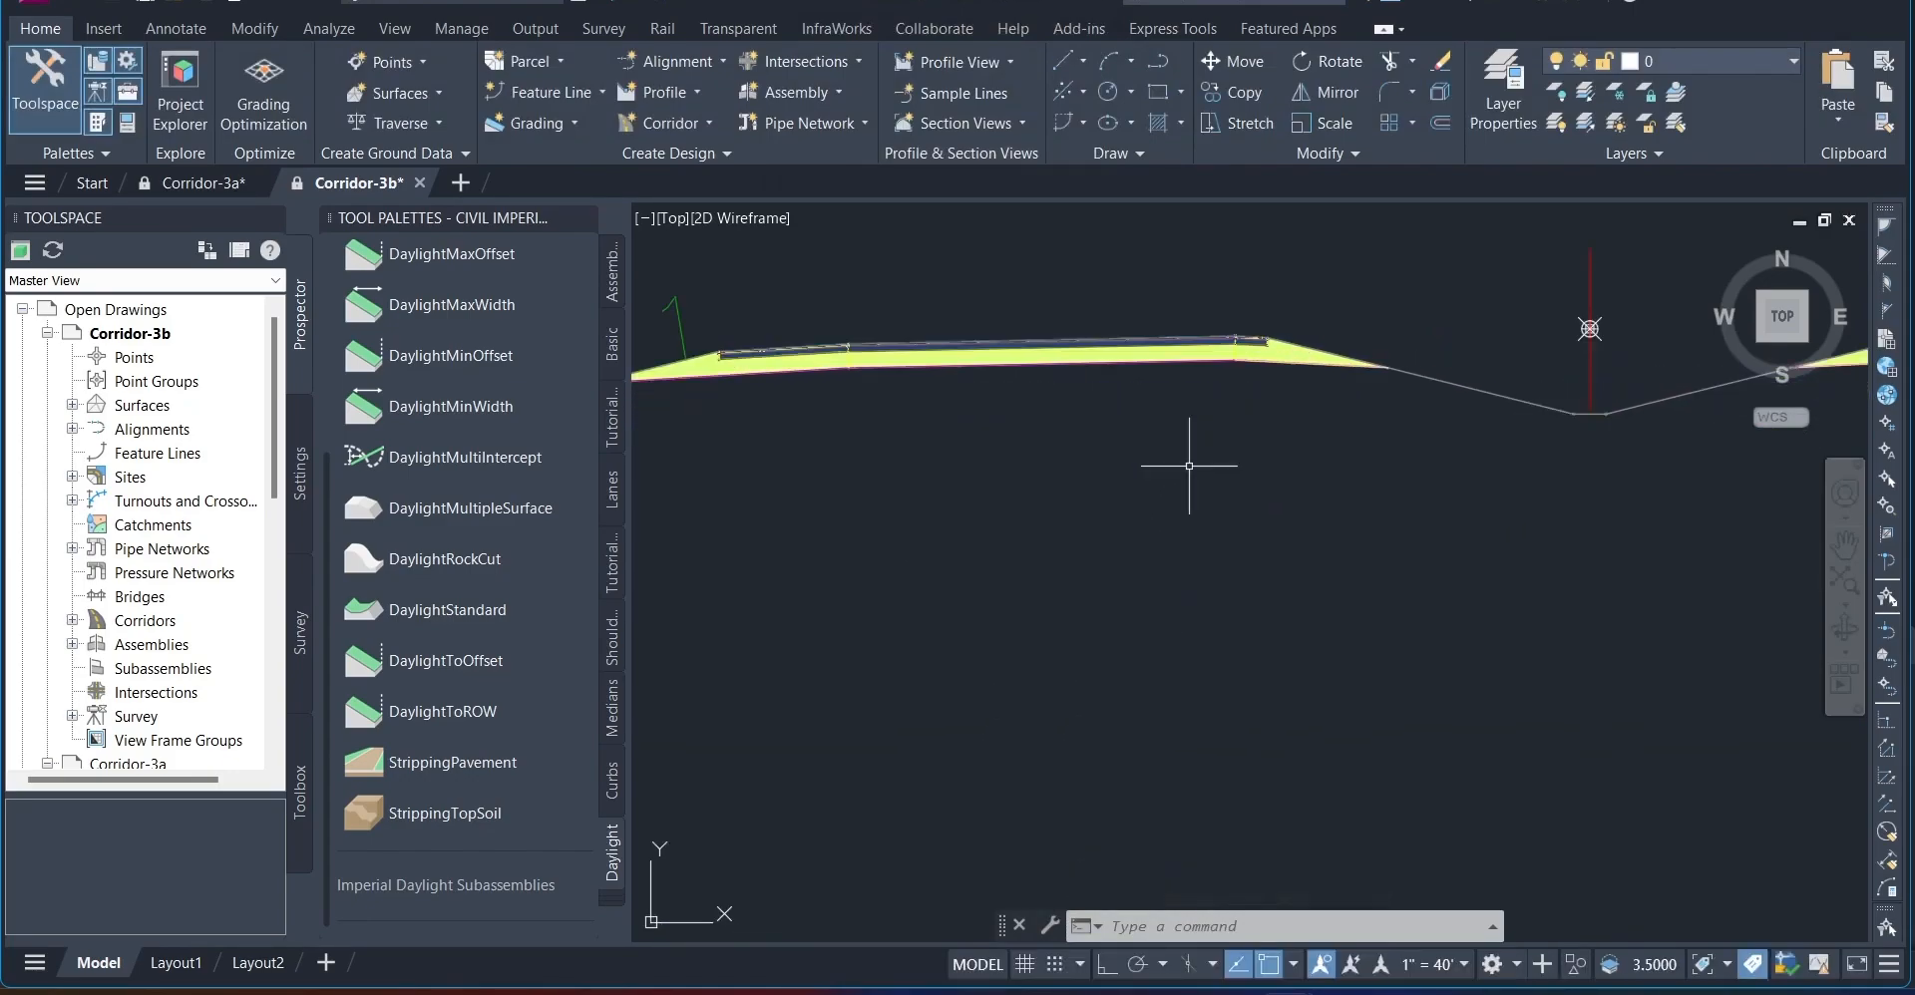
{"action": "scroll", "coordinate": [1058, 487], "scroll_direction": "up", "scroll_amount": 3}
{"action": "scroll", "coordinate": [1124, 542], "scroll_direction": "down", "scroll_amount": 4}
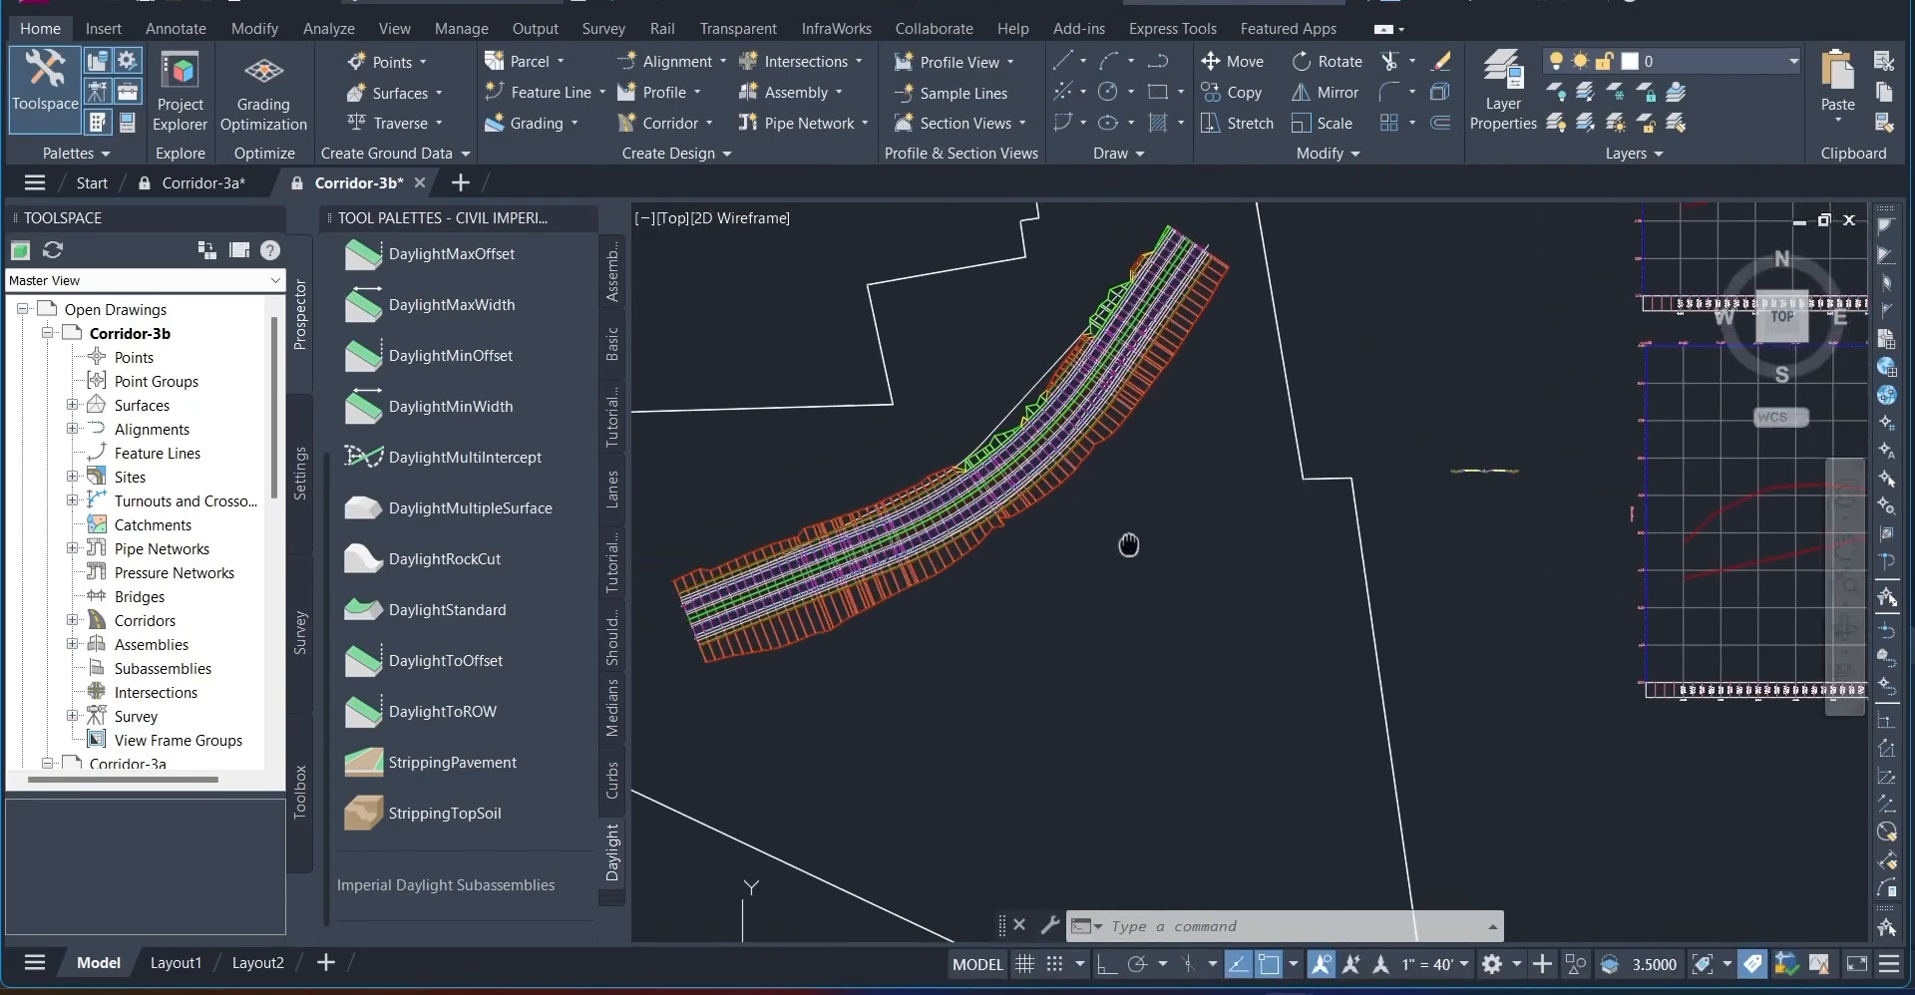
{"action": "scroll", "coordinate": [1205, 553], "scroll_direction": "up", "scroll_amount": 2}
{"action": "scroll", "coordinate": [1204, 554], "scroll_direction": "up", "scroll_amount": 2}
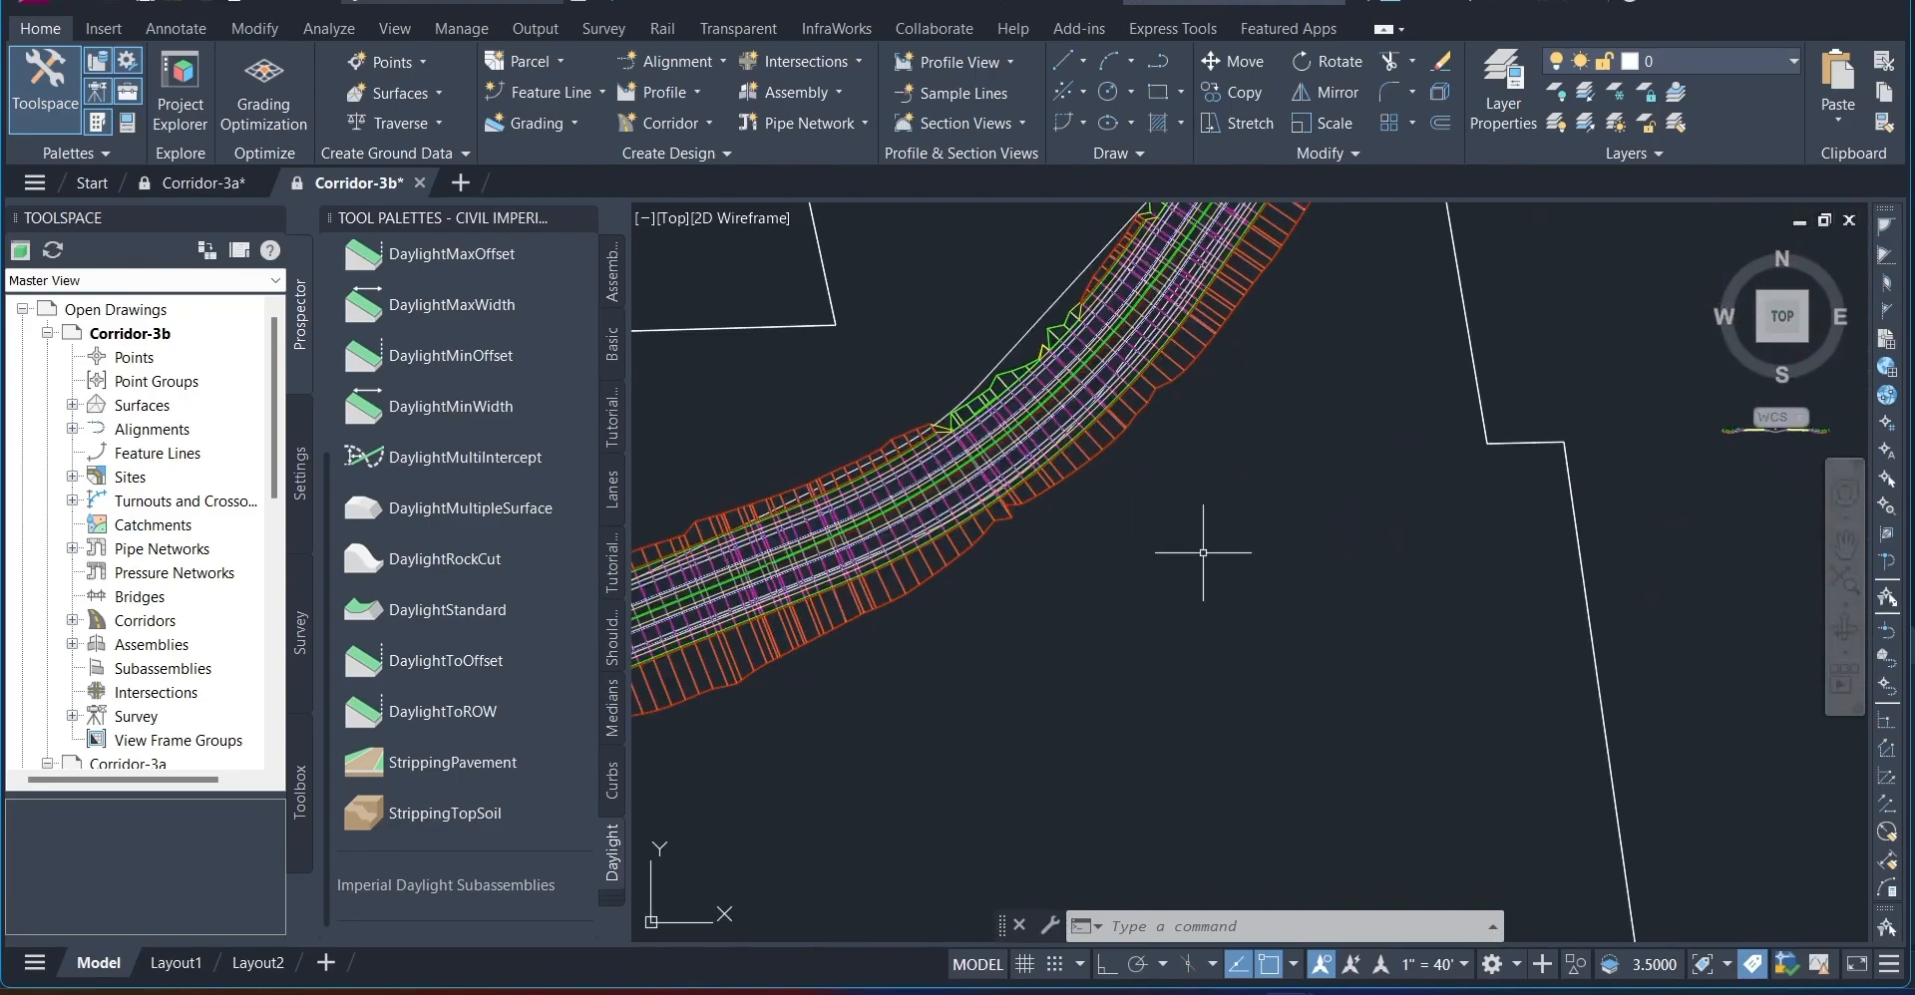
{"action": "scroll", "coordinate": [1186, 668], "scroll_direction": "down", "scroll_amount": 3}
{"action": "scroll", "coordinate": [968, 703], "scroll_direction": "up", "scroll_amount": 3}
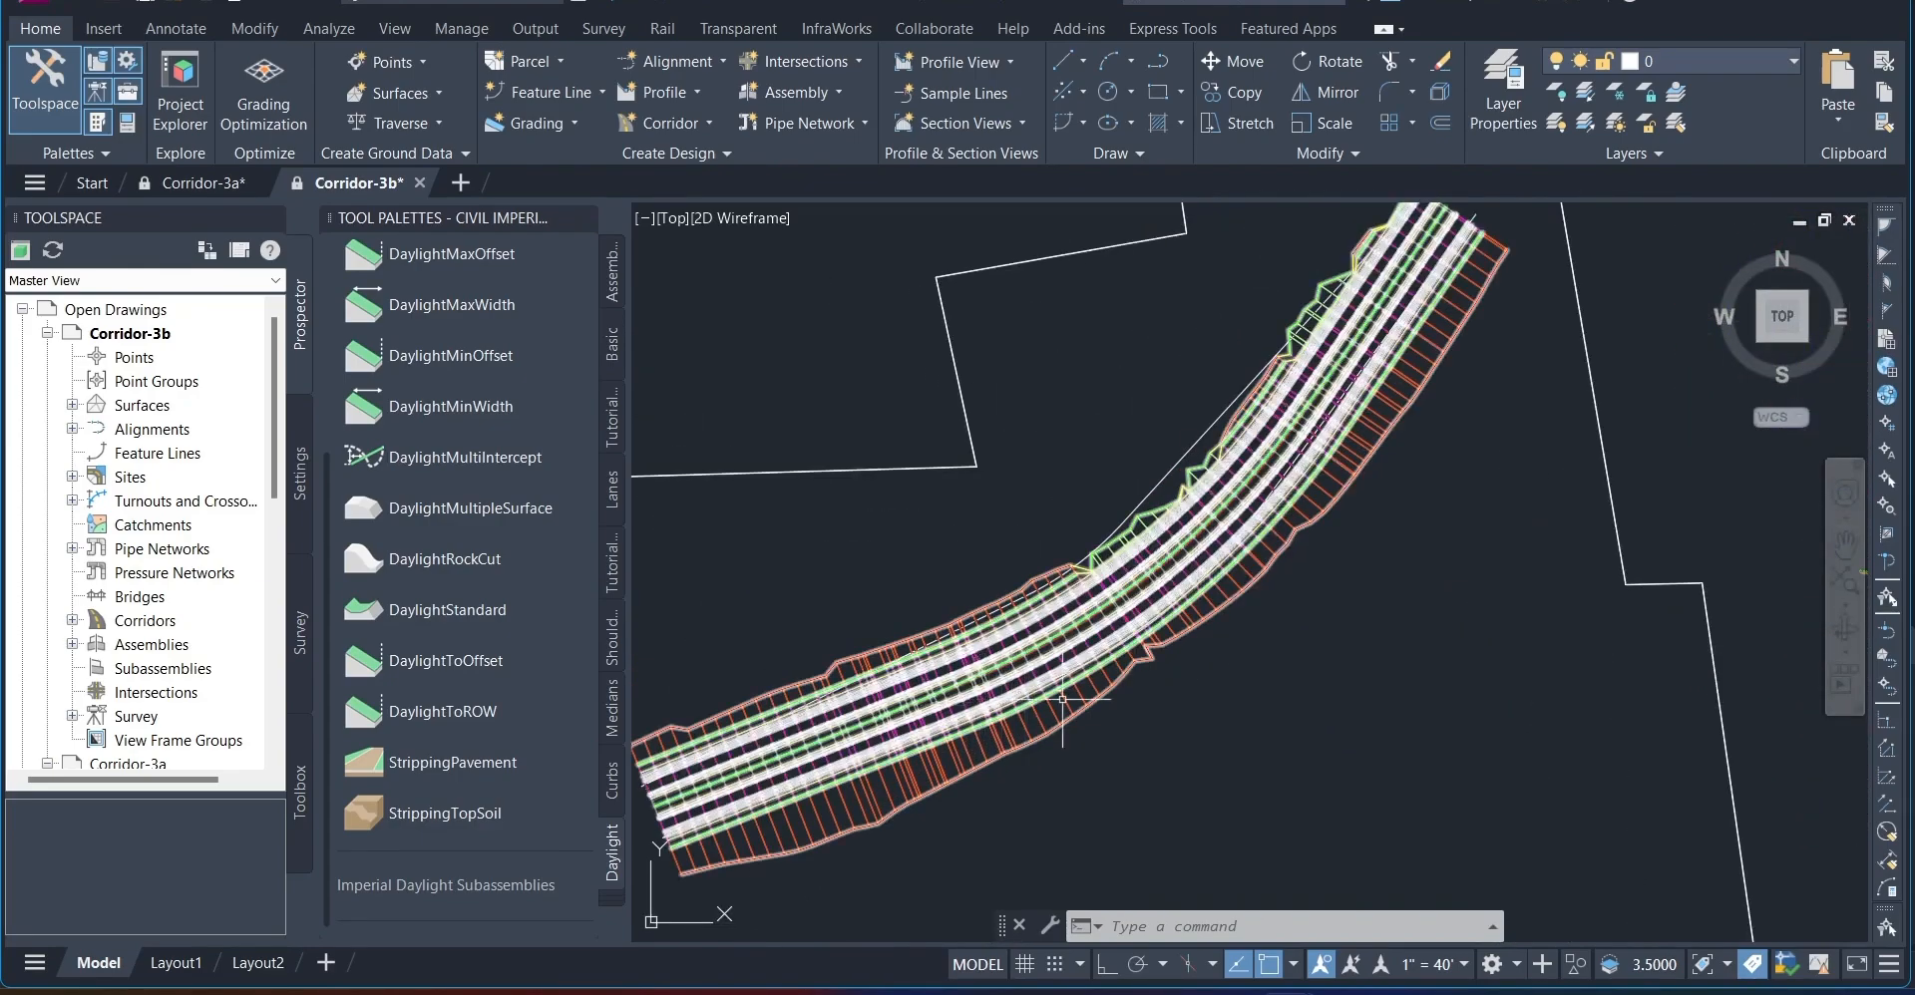